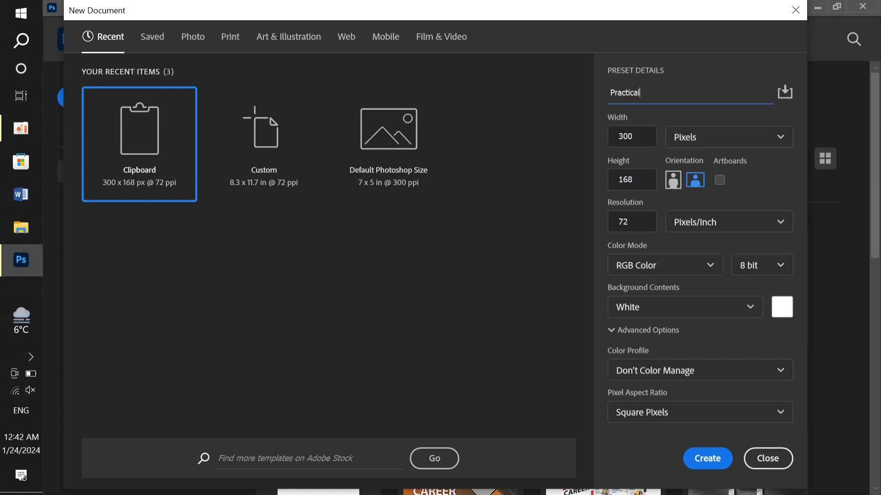
Step: Change the new document's measurement unit to inches and its orientation to portrait
{"action": "left_click", "coordinate": [752, 136]}
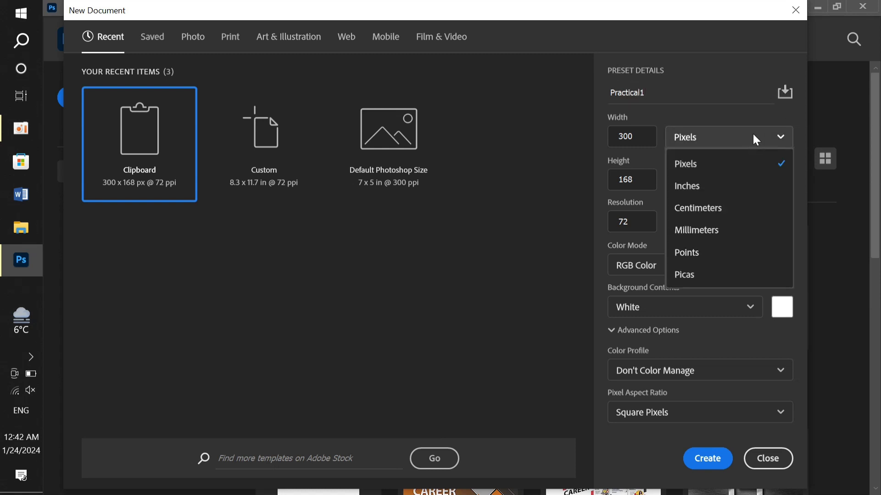
{"action": "left_click", "coordinate": [714, 192]}
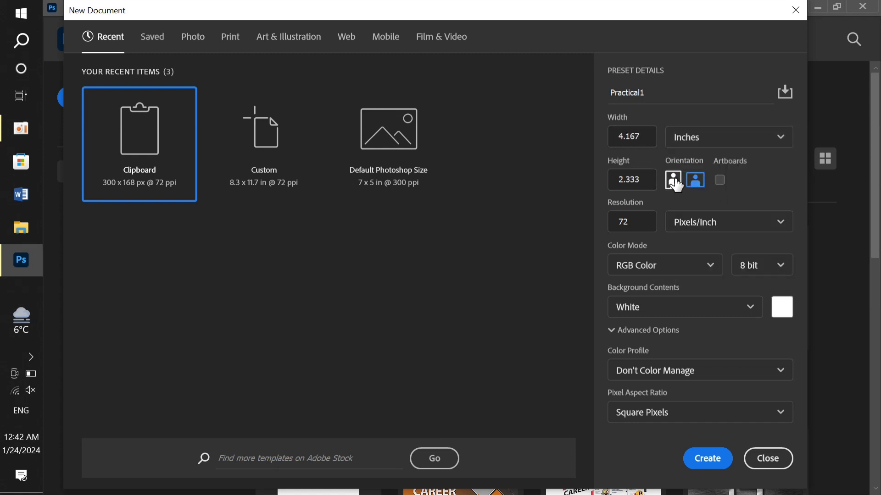
{"action": "left_click", "coordinate": [674, 182]}
{"action": "left_click", "coordinate": [696, 180]}
{"action": "left_click", "coordinate": [671, 184]}
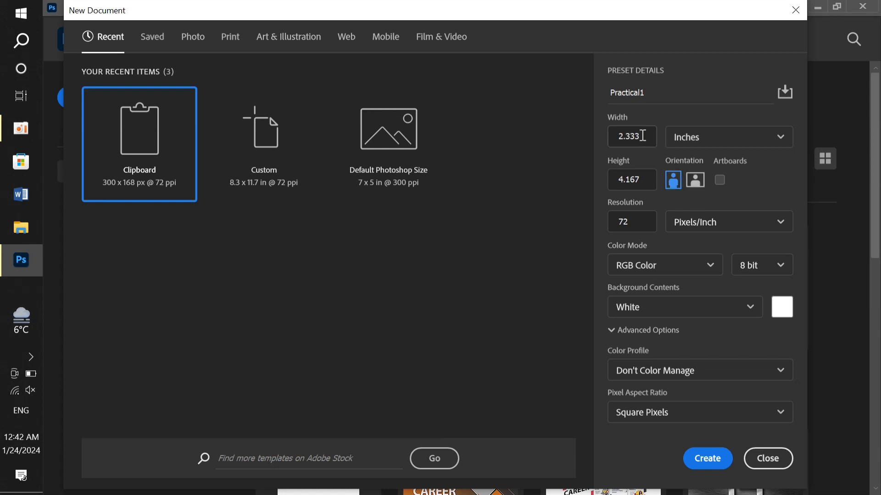
Step: Set the width to 11.7 inches and the height to 8.3 inches, and switch the page to portrait orientation
{"action": "left_click_drag", "start_coordinate": [644, 136], "coordinate": [616, 133]}
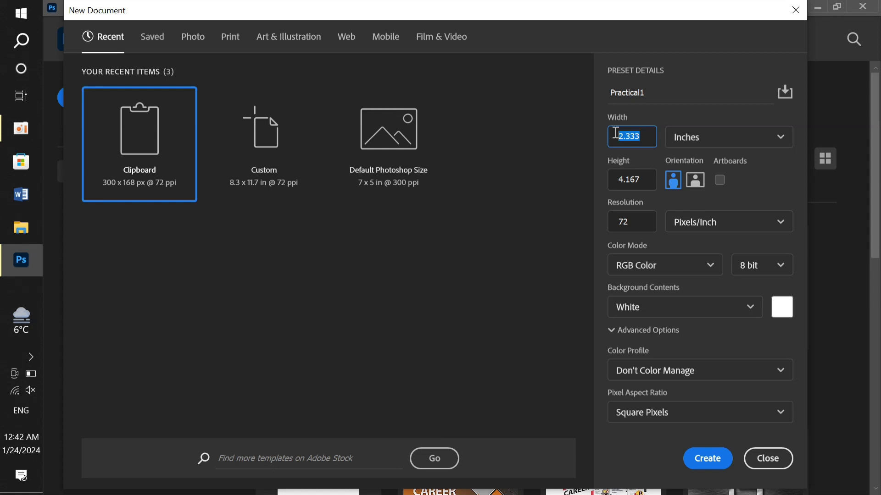
{"action": "type", "text": "11.7"}
{"action": "left_click", "coordinate": [639, 180]}
{"action": "type", "text": "8"}
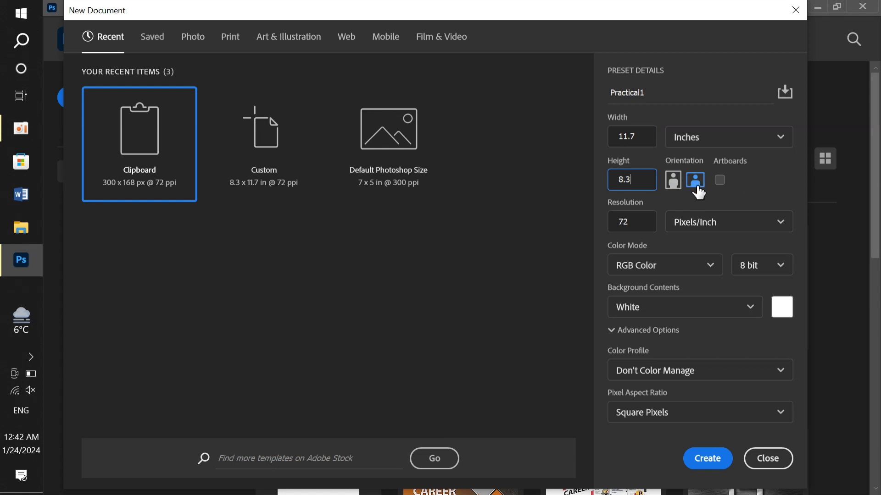
{"action": "type", "text": ".3"}
{"action": "left_click", "coordinate": [698, 191]}
{"action": "left_click", "coordinate": [684, 184]}
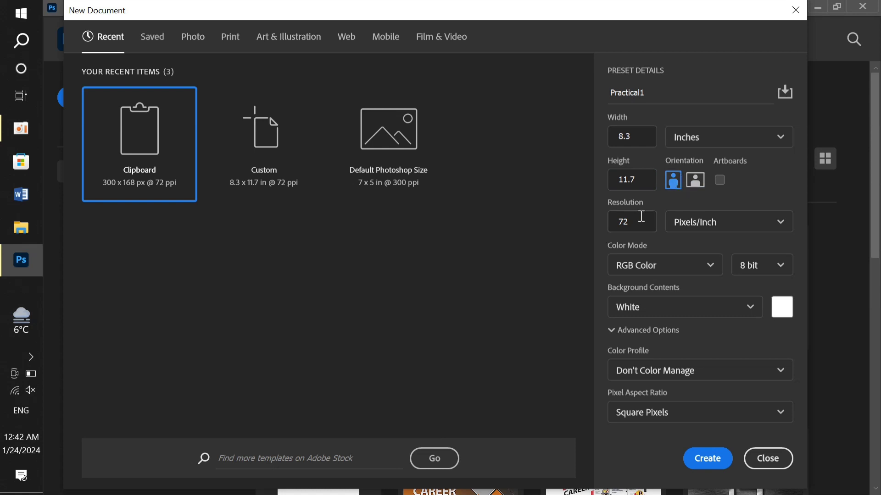
Step: Examine the new document's resolution, color mode, bit depth and background contents options
{"action": "left_click", "coordinate": [611, 223]}
{"action": "left_click", "coordinate": [721, 233]}
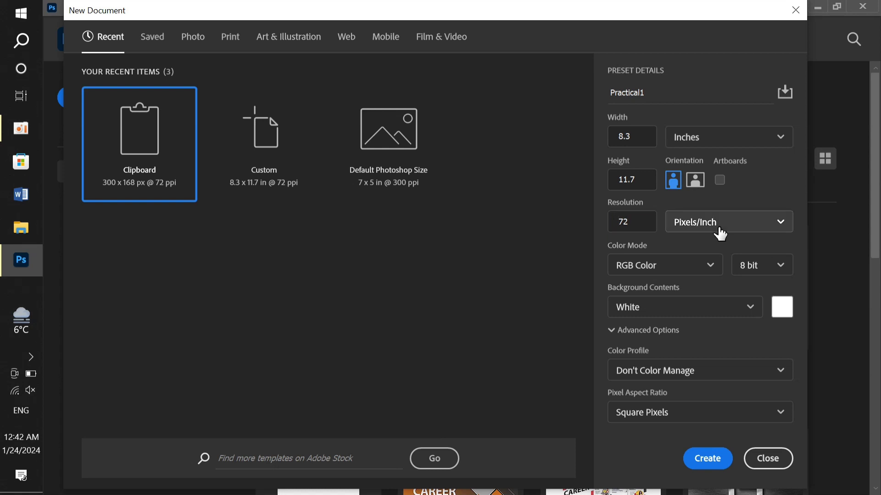
{"action": "left_click", "coordinate": [689, 247]}
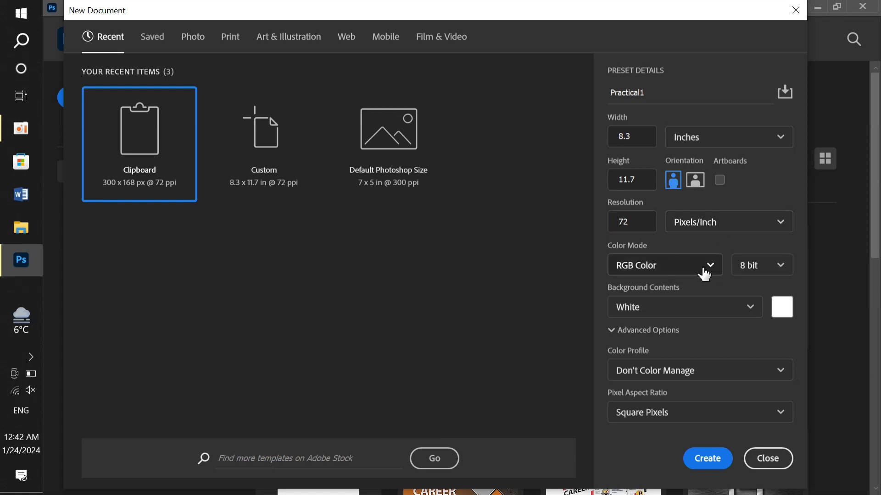
{"action": "left_click", "coordinate": [703, 269]}
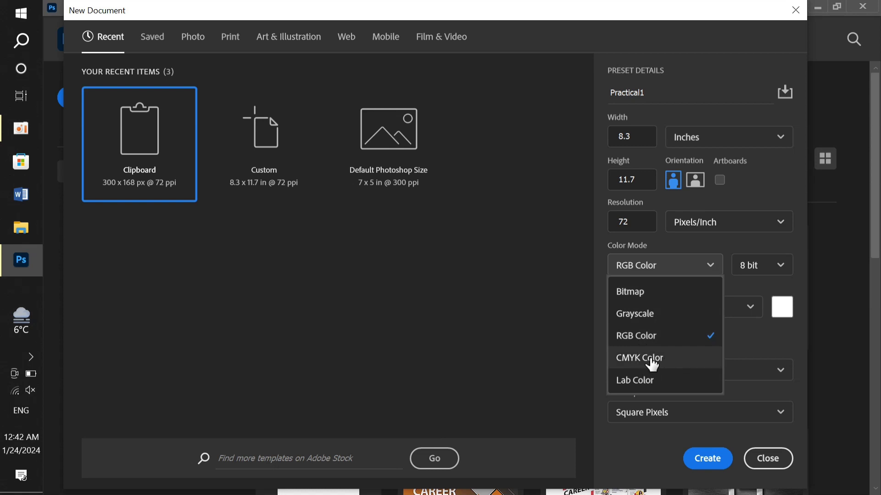
{"action": "left_click", "coordinate": [732, 255]}
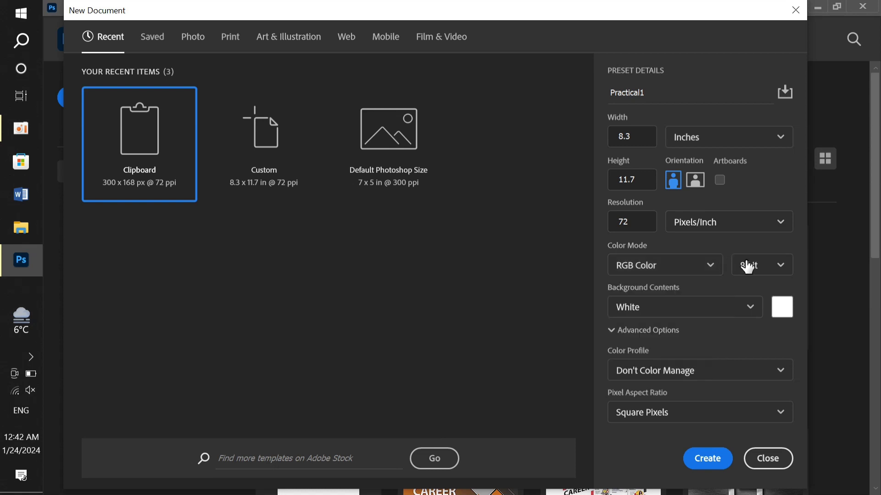
{"action": "left_click", "coordinate": [783, 268]}
{"action": "left_click", "coordinate": [785, 270]}
{"action": "left_click", "coordinate": [756, 315]}
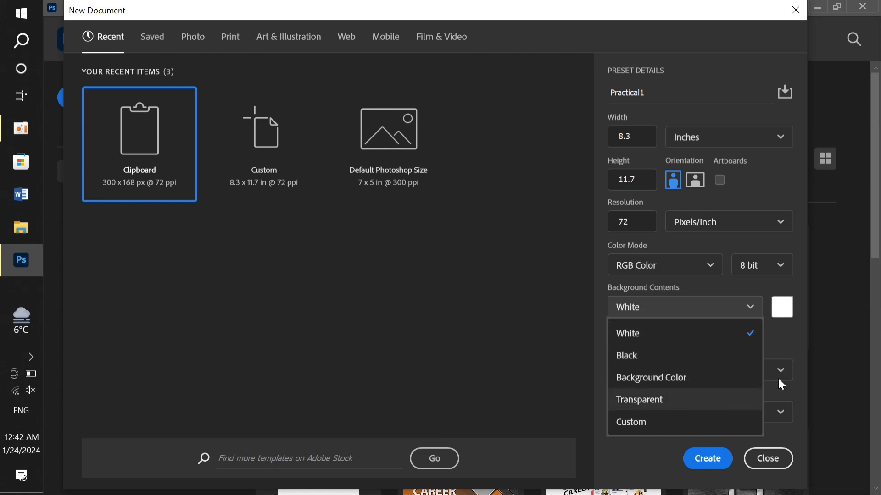
{"action": "left_click", "coordinate": [773, 342]}
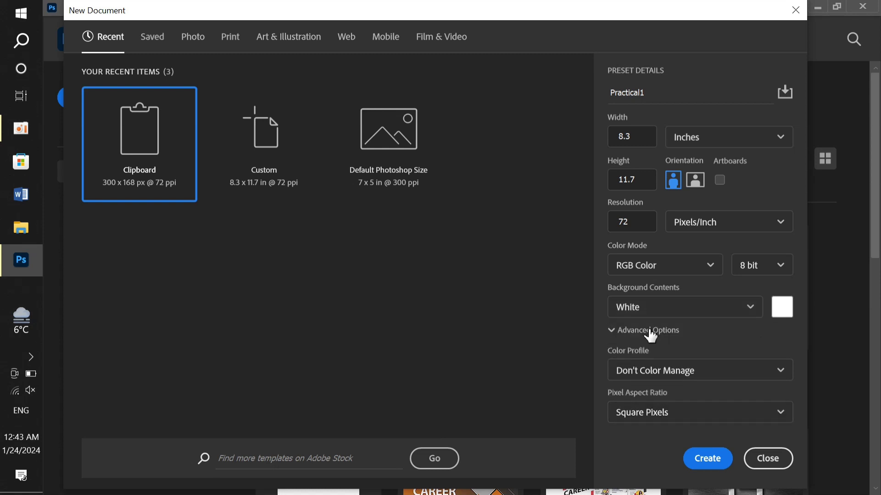
Step: Keep the color profile as Don't Color Manage and create the document
{"action": "left_click", "coordinate": [613, 330]}
{"action": "left_click", "coordinate": [613, 331]}
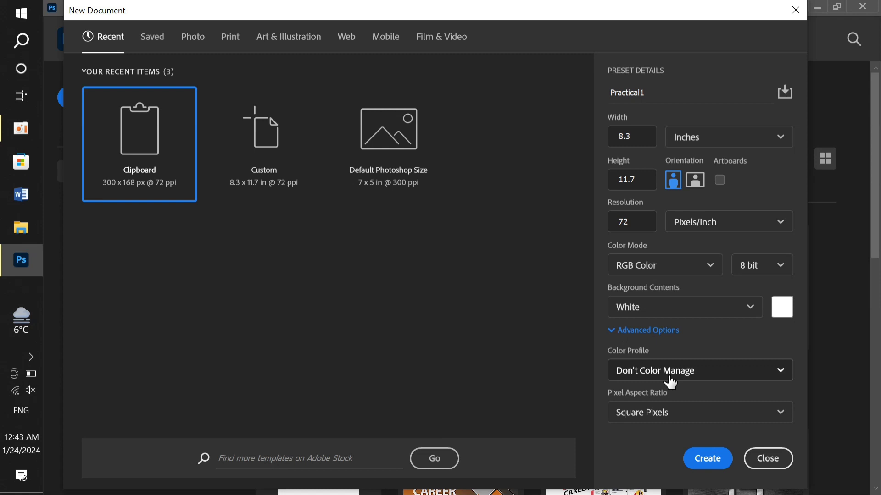
{"action": "left_click", "coordinate": [778, 373]}
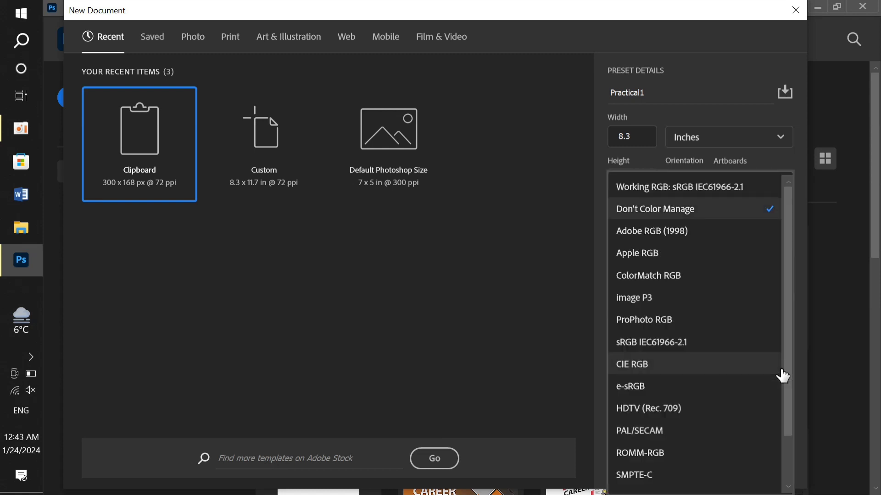
{"action": "left_click", "coordinate": [638, 205]}
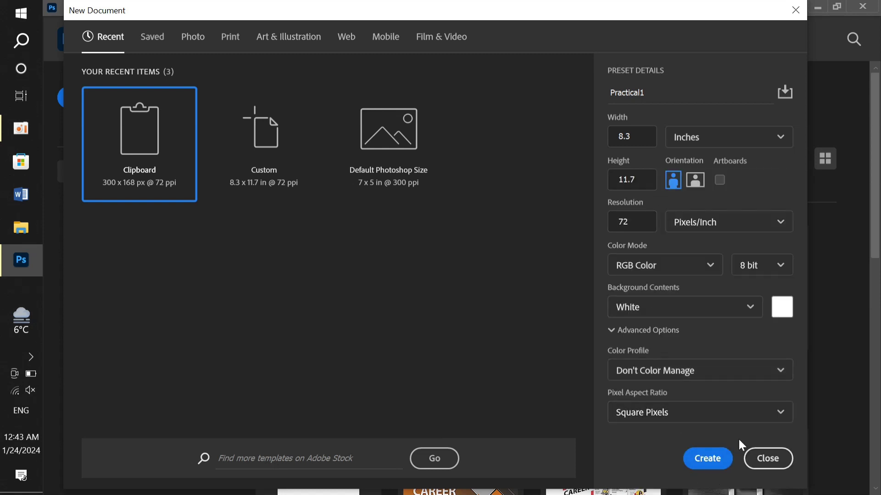
{"action": "left_click", "coordinate": [708, 459]}
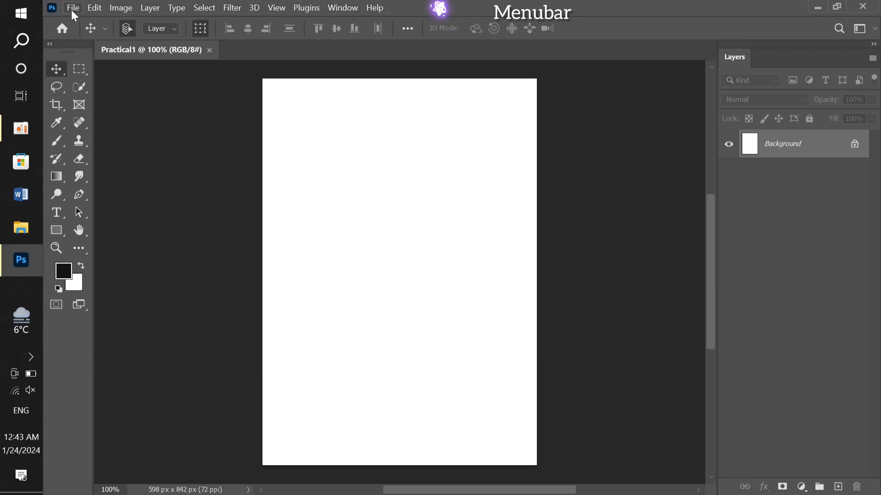
Step: Look through the Edit, Image, Layer and Select commands and the list of available workspaces
{"action": "left_click", "coordinate": [97, 9]}
{"action": "left_click", "coordinate": [100, 9]}
{"action": "left_click", "coordinate": [121, 7]}
{"action": "key", "text": "Escape"}
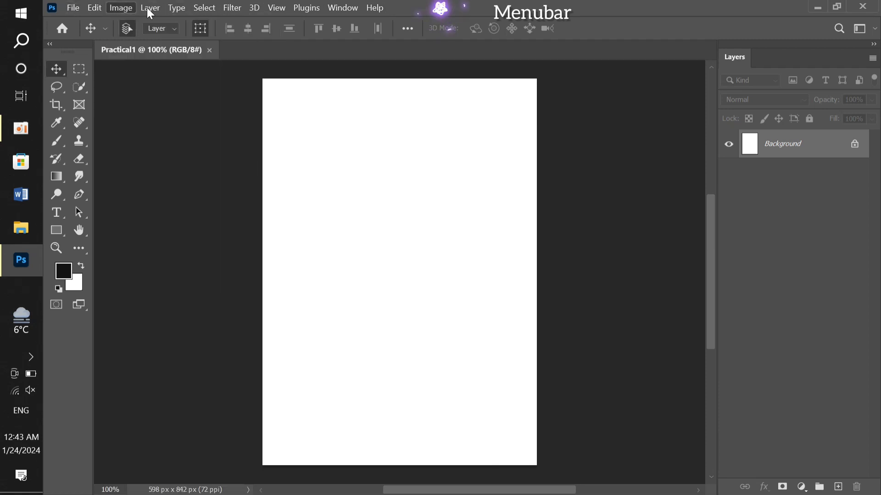
{"action": "left_click", "coordinate": [150, 8]}
{"action": "left_click", "coordinate": [215, 7]}
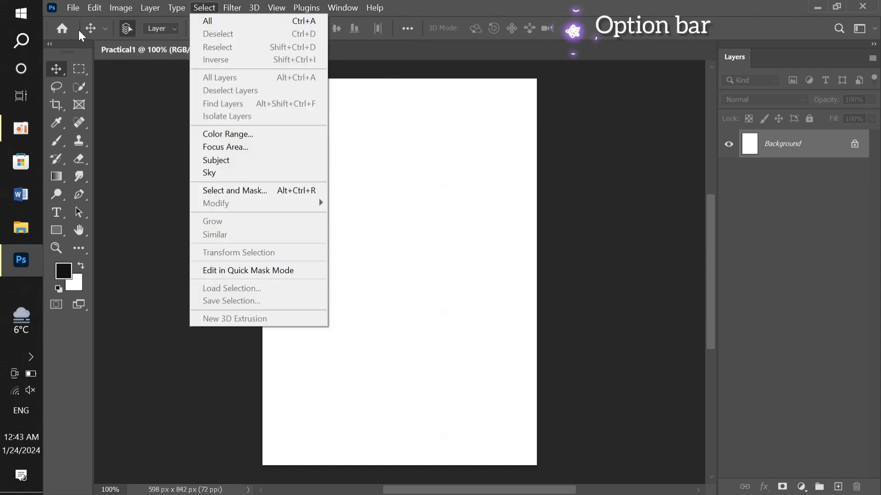
{"action": "left_click", "coordinate": [624, 38]}
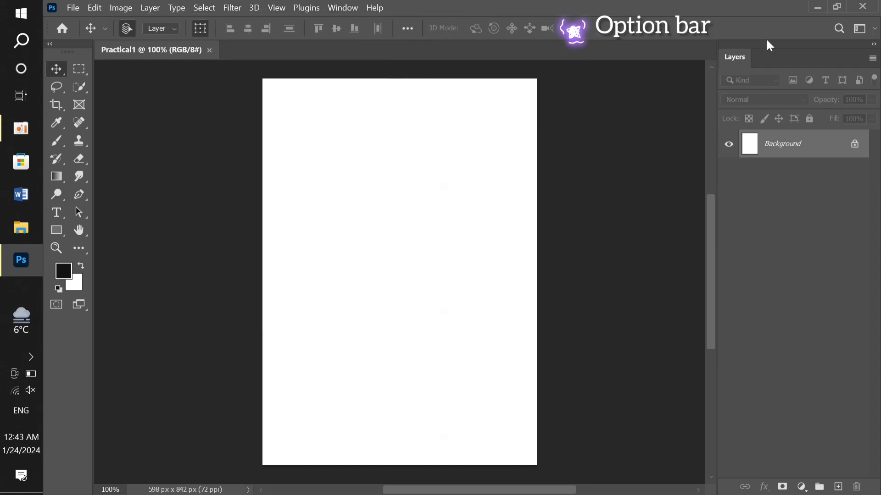
{"action": "left_click", "coordinate": [874, 33]}
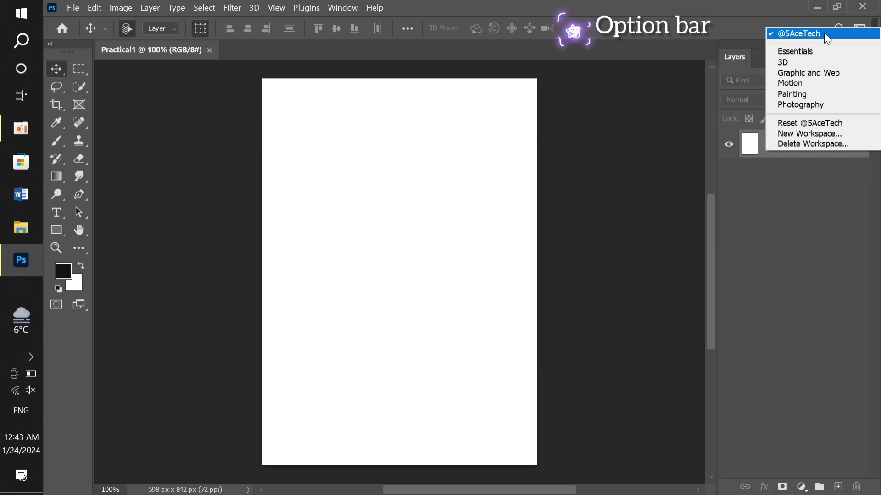
{"action": "left_click", "coordinate": [656, 10]}
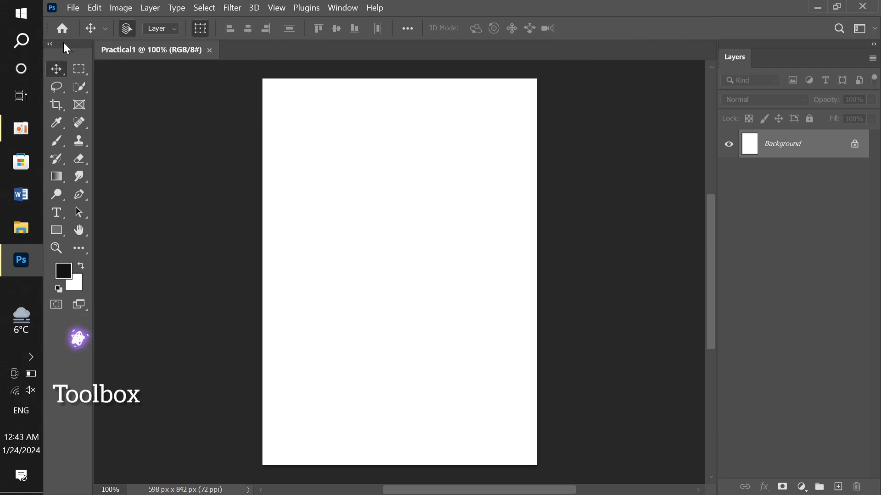
Step: Undock the toolbox so it floats over the canvas, and close it
{"action": "left_click_drag", "start_coordinate": [64, 44], "coordinate": [334, 76]}
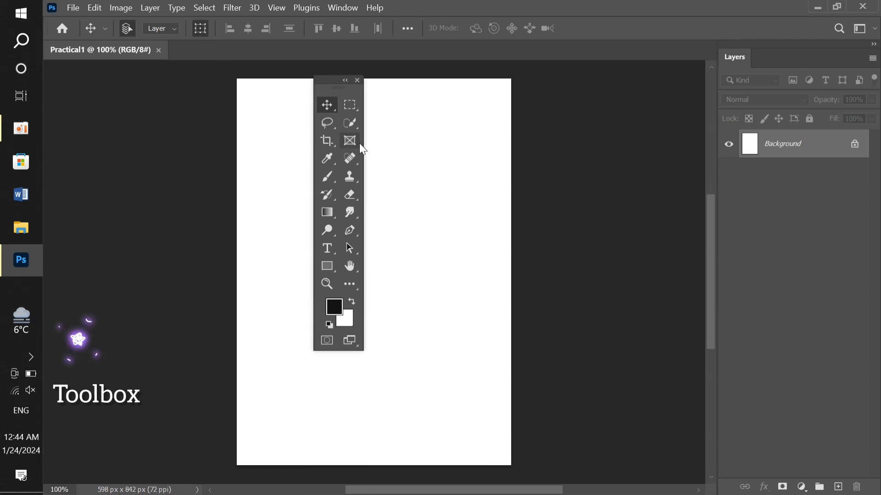
{"action": "left_click", "coordinate": [357, 80]}
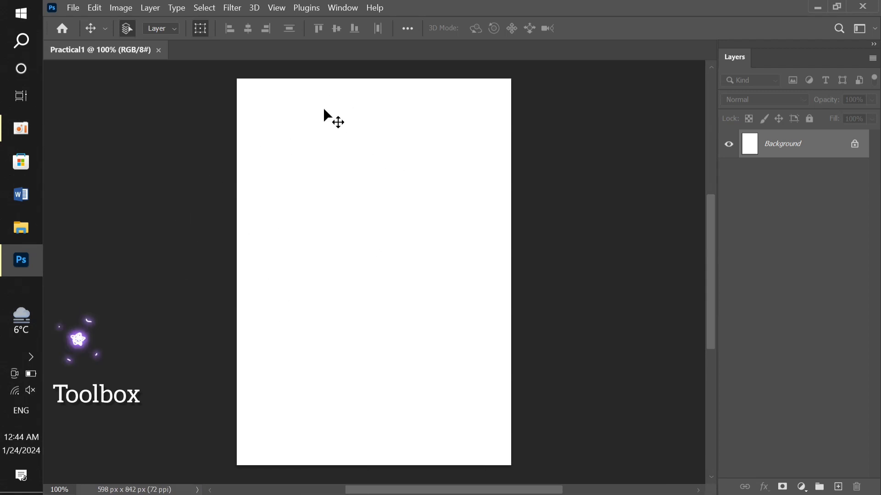
Step: Show the toolbox again and dock it back beside the canvas at its original edge of the workspace
{"action": "left_click", "coordinate": [352, 8]}
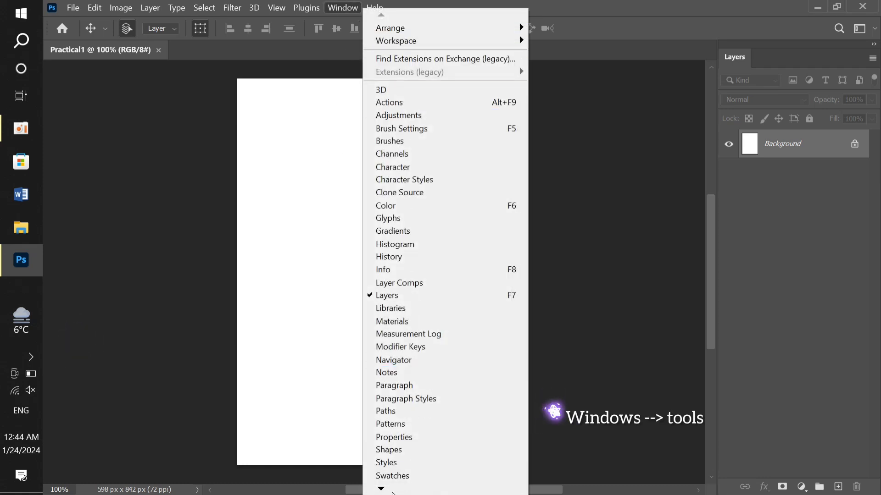
{"action": "mouse_move", "coordinate": [392, 490]}
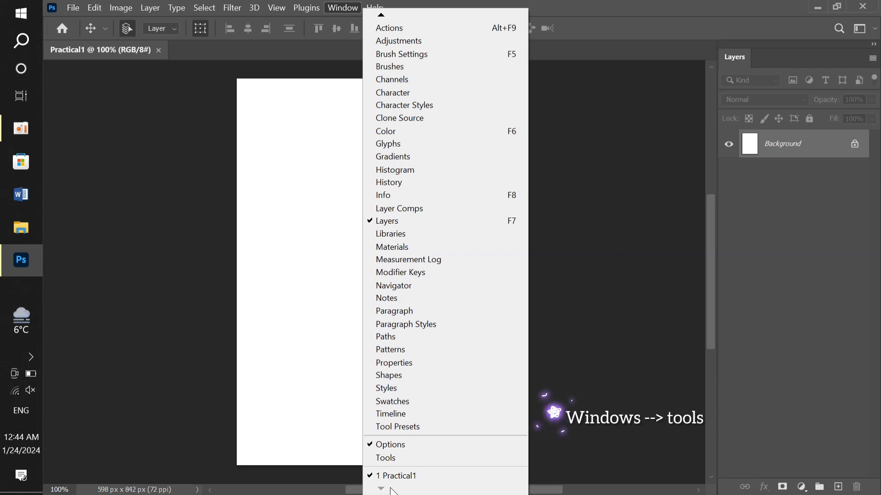
{"action": "left_click", "coordinate": [394, 457]}
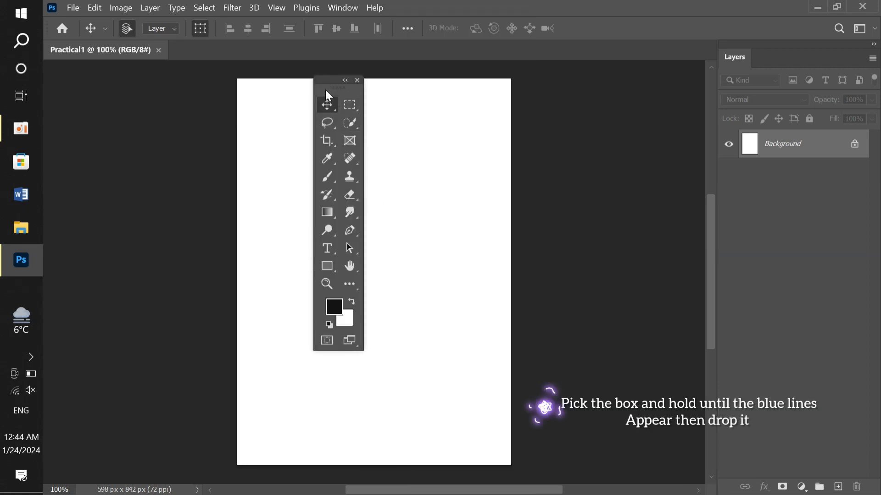
{"action": "left_click_drag", "start_coordinate": [325, 84], "coordinate": [50, 84]}
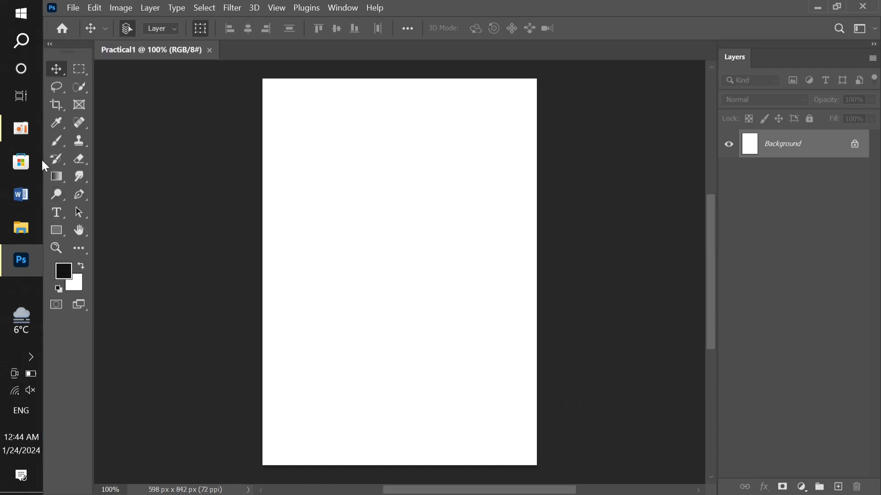
Step: Switch the toolbox to a single column and back to two columns, twice
{"action": "left_click", "coordinate": [50, 46]}
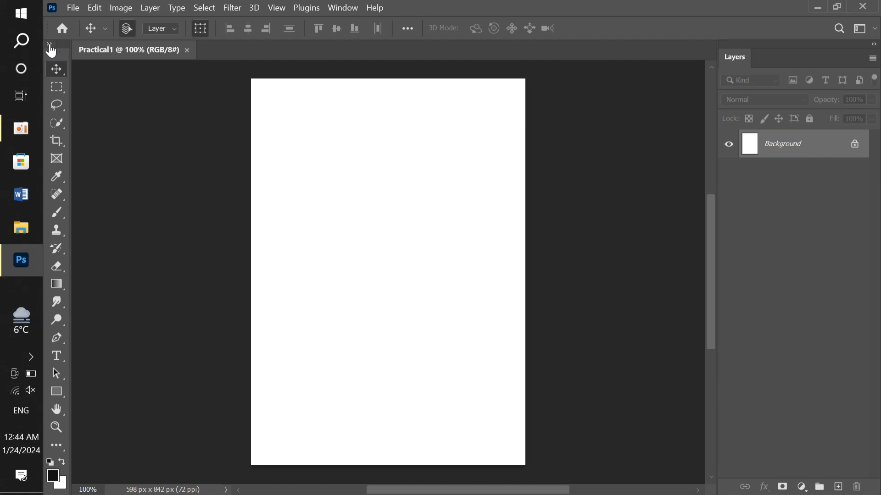
{"action": "left_click", "coordinate": [50, 45]}
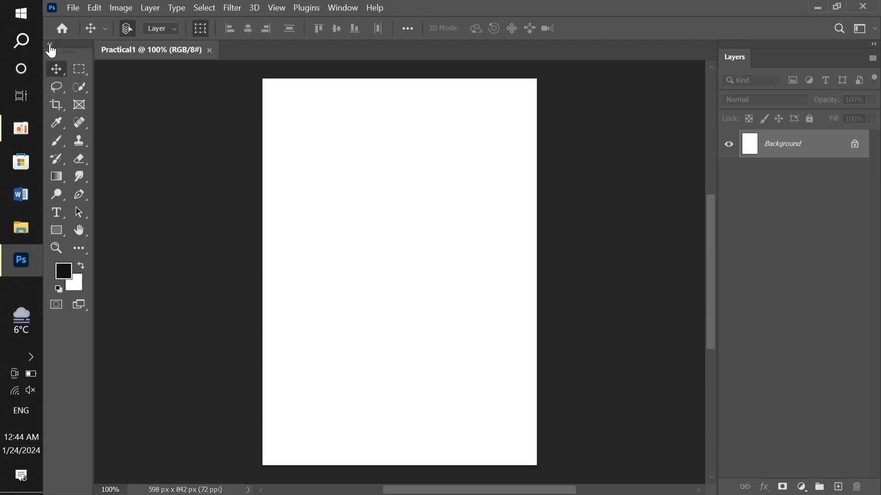
{"action": "left_click", "coordinate": [50, 45]}
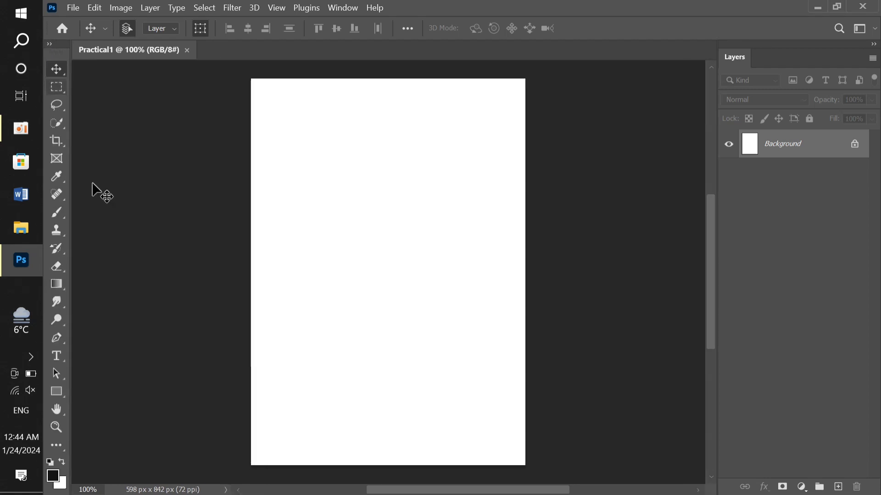
{"action": "left_click", "coordinate": [50, 46]}
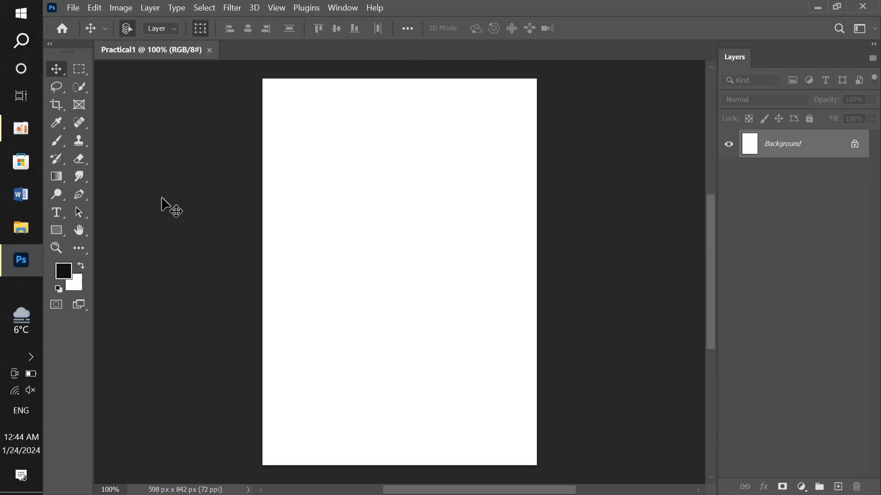
Step: Hide the options bar from the workspace
{"action": "left_click", "coordinate": [336, 7]}
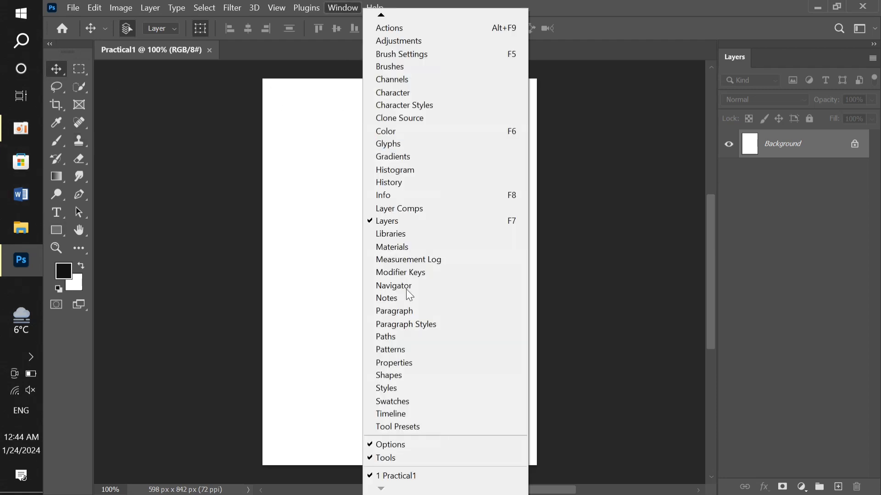
{"action": "left_click", "coordinate": [277, 325]}
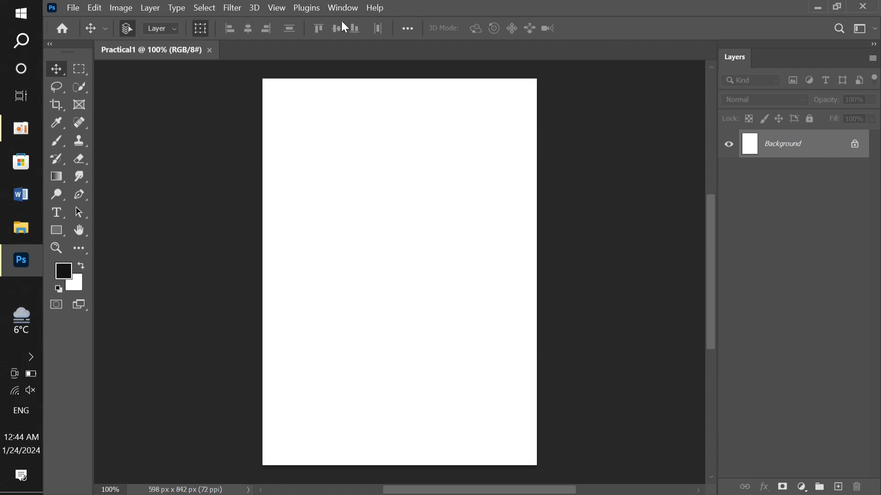
{"action": "left_click", "coordinate": [340, 5]}
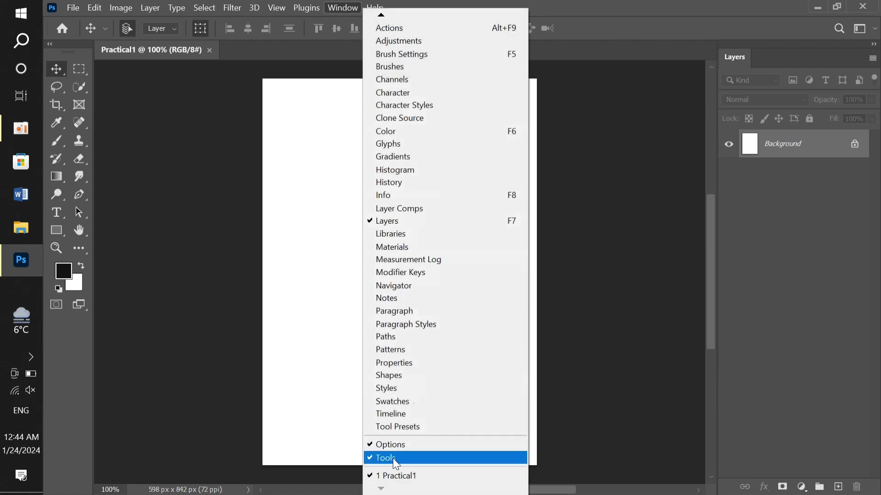
{"action": "left_click", "coordinate": [402, 449]}
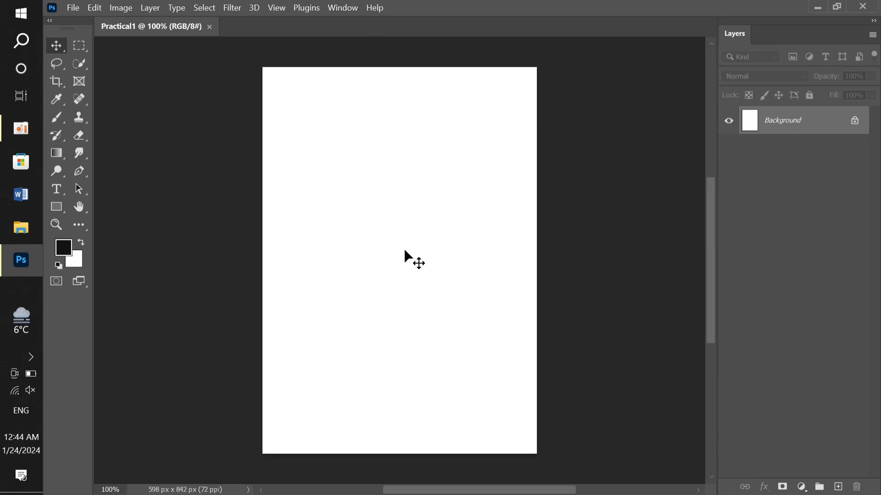
Step: Show the options bar again and switch to the Essentials (Default) workspace
{"action": "left_click", "coordinate": [346, 7]}
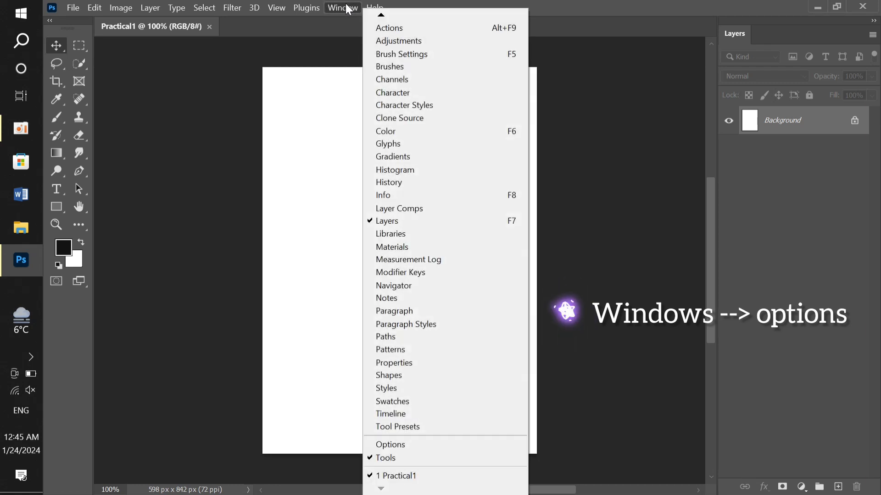
{"action": "left_click", "coordinate": [396, 444]}
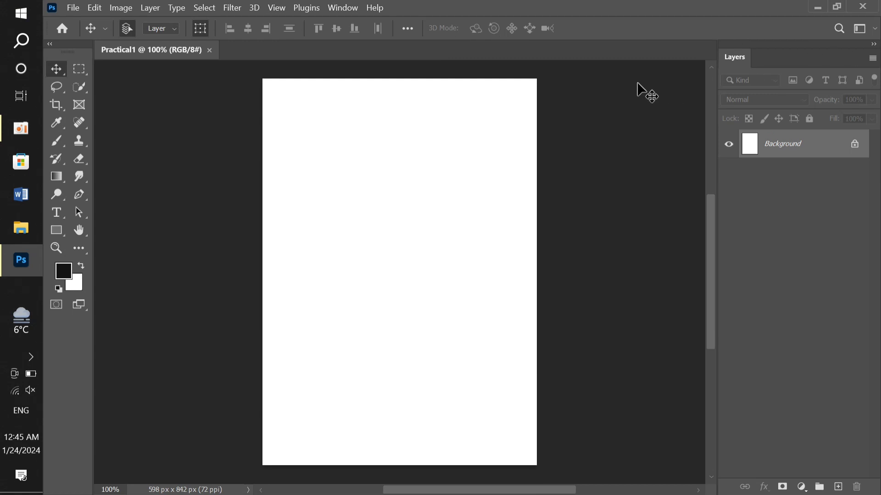
{"action": "left_click", "coordinate": [334, 9]}
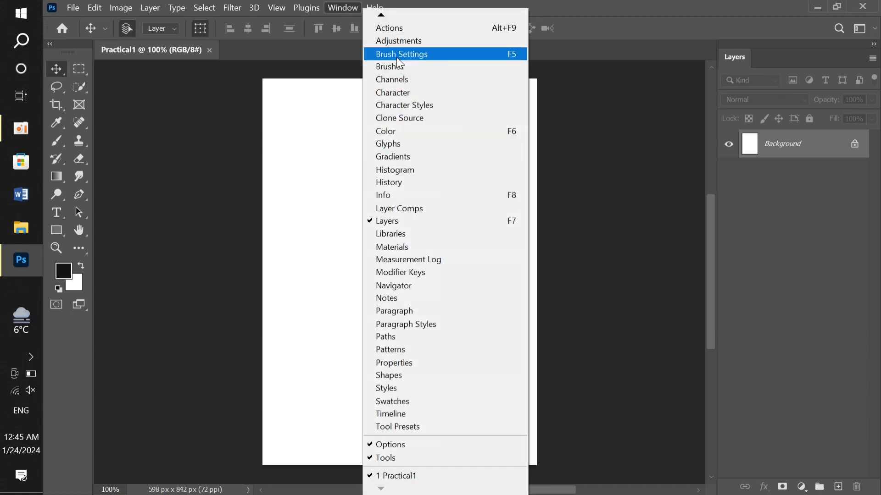
{"action": "mouse_move", "coordinate": [388, 17]}
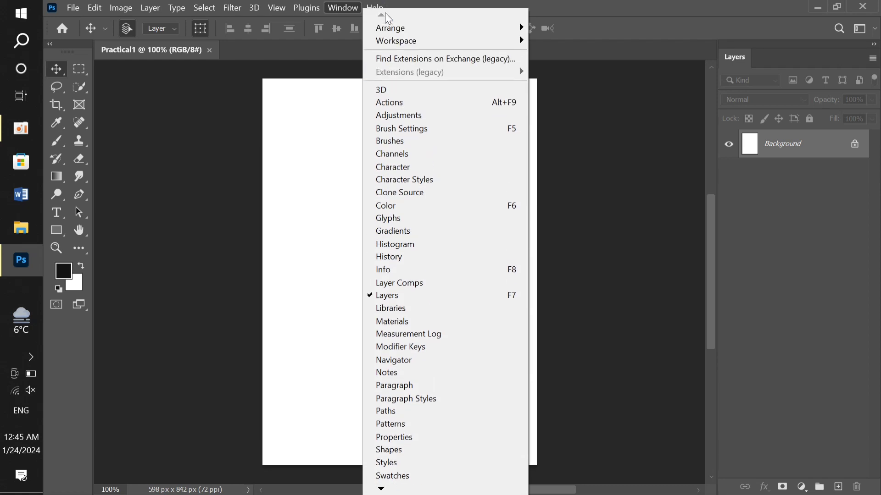
{"action": "mouse_move", "coordinate": [398, 40]}
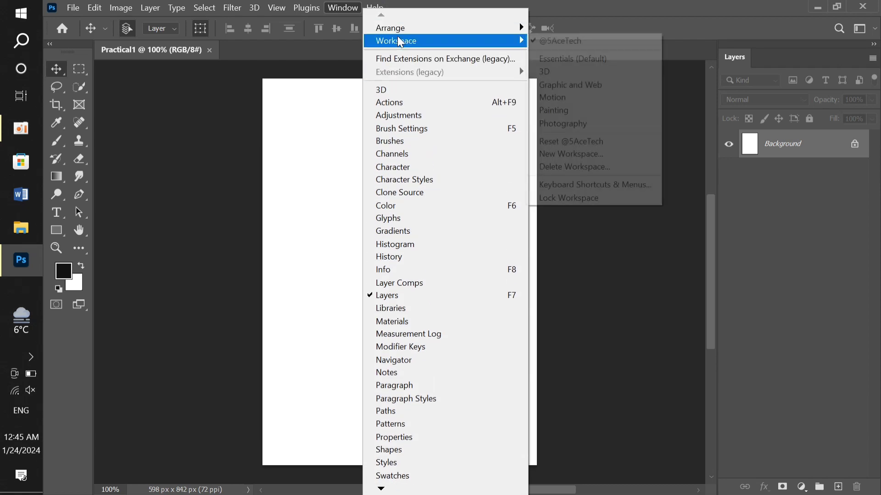
{"action": "left_click", "coordinate": [561, 57]}
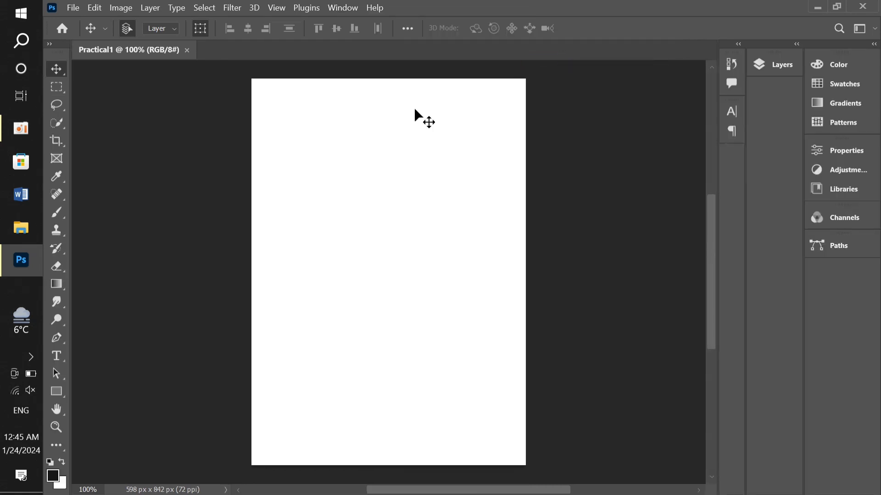
Step: Undock the Comments, Character, Paragraph and History panels so each floats separately over the canvas area
{"action": "left_click_drag", "start_coordinate": [731, 83], "coordinate": [546, 169]}
{"action": "left_click_drag", "start_coordinate": [731, 92], "coordinate": [592, 106]}
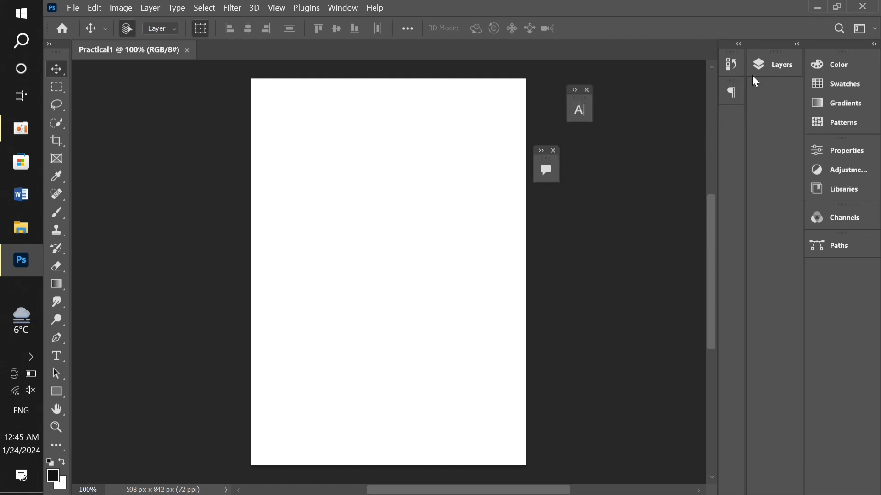
{"action": "left_click_drag", "start_coordinate": [731, 93], "coordinate": [599, 179]}
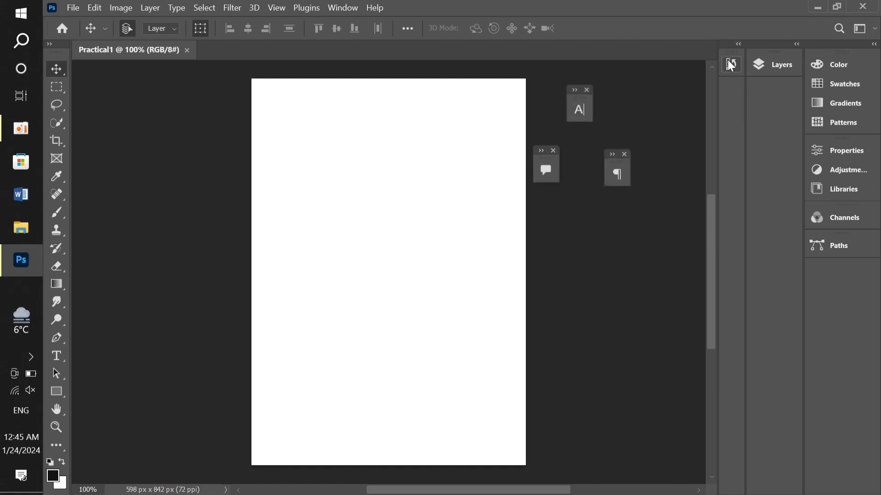
{"action": "left_click_drag", "start_coordinate": [732, 64], "coordinate": [627, 110]}
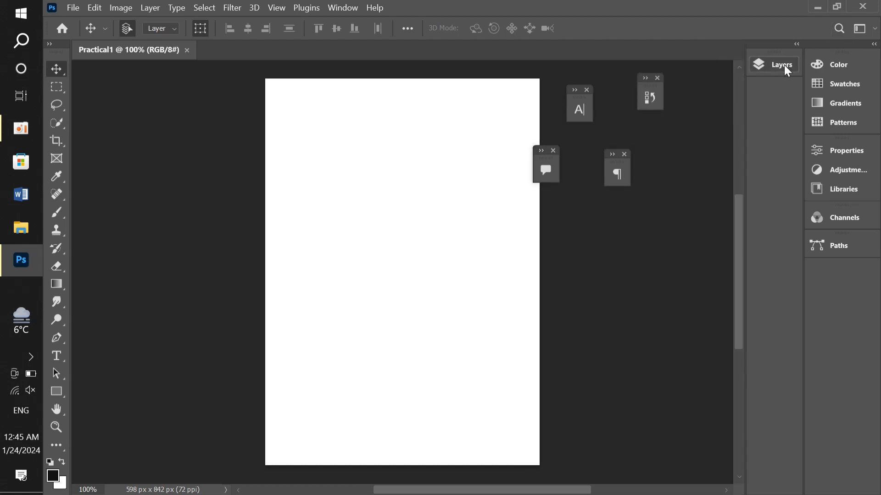
Step: Undock the Color, Swatches, Gradients and Patterns panels as separate floating panels
{"action": "left_click_drag", "start_coordinate": [832, 63], "coordinate": [683, 173]}
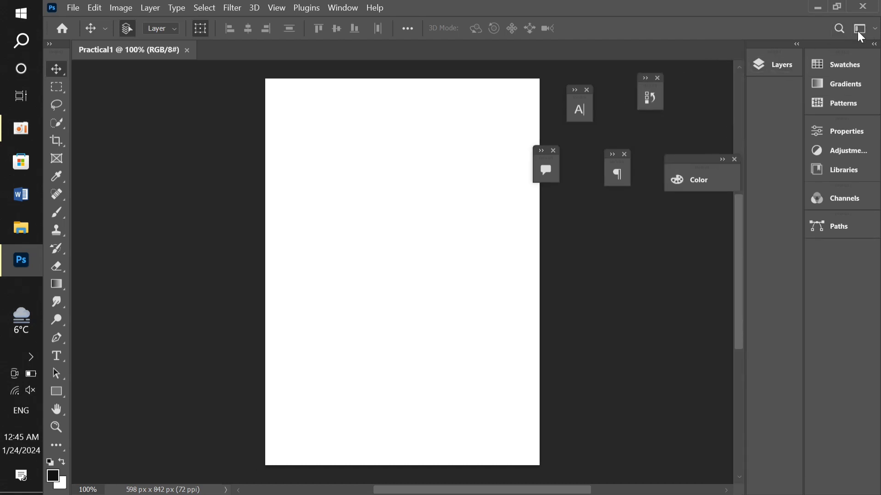
{"action": "left_click_drag", "start_coordinate": [848, 64], "coordinate": [694, 141]}
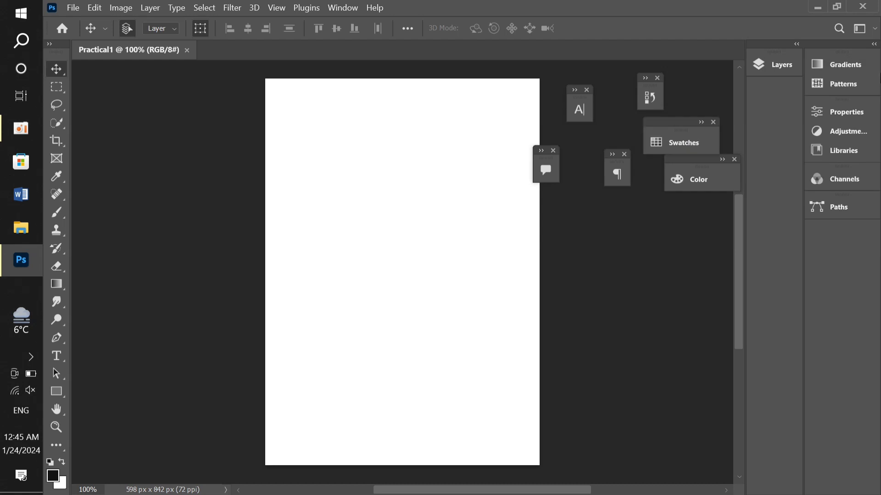
{"action": "left_click_drag", "start_coordinate": [849, 65], "coordinate": [683, 71]}
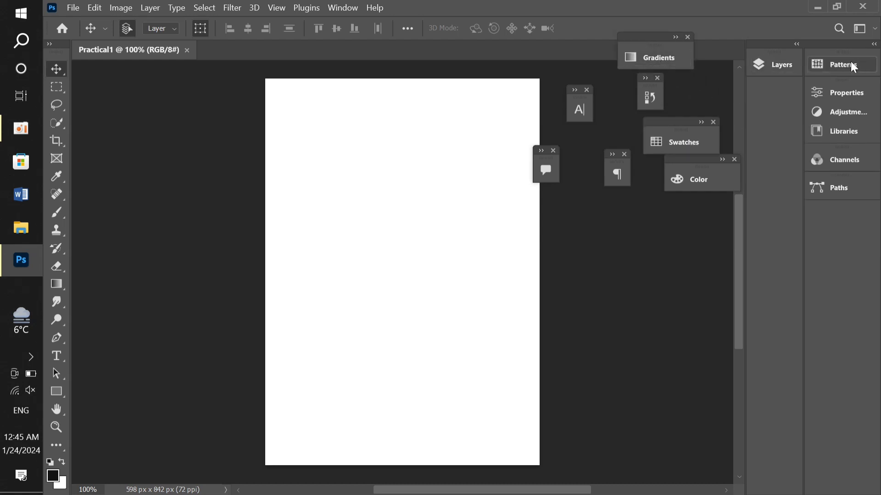
{"action": "left_click_drag", "start_coordinate": [840, 64], "coordinate": [601, 57]}
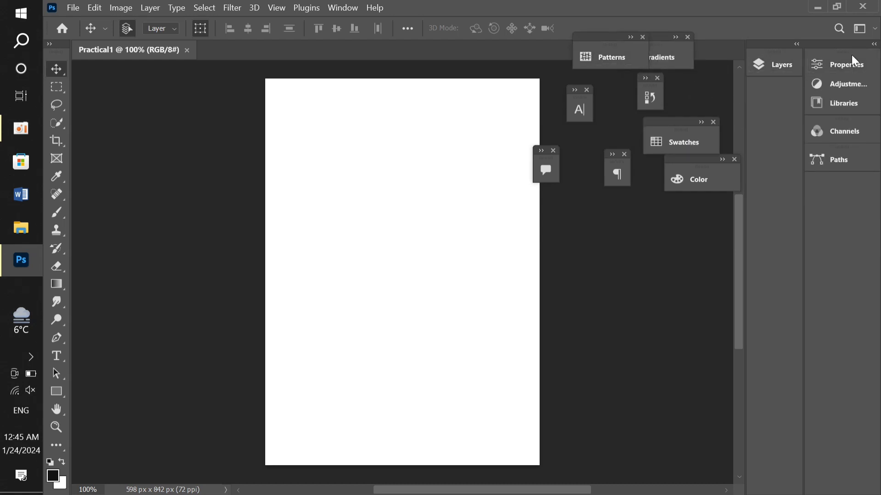
Step: Undock the Properties, Libraries, Paths, Channels and Adjustments panels, leaving only Layers docked
{"action": "left_click_drag", "start_coordinate": [851, 63], "coordinate": [543, 70]}
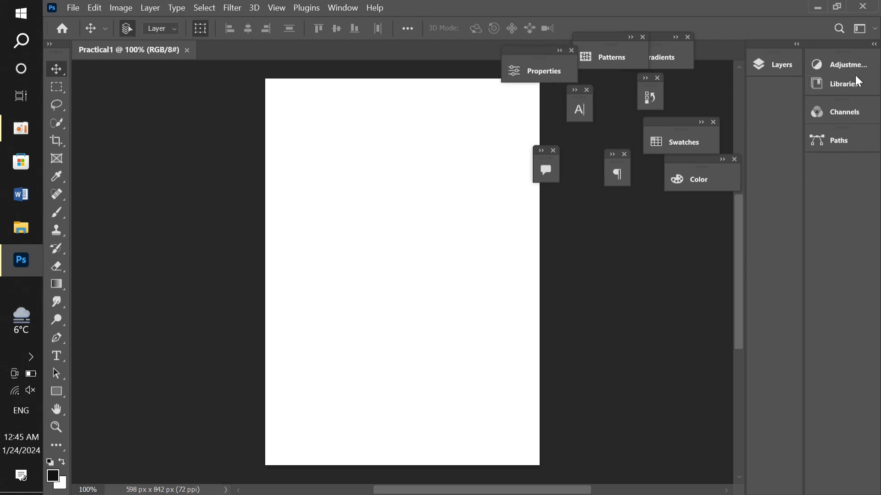
{"action": "left_click_drag", "start_coordinate": [855, 87], "coordinate": [500, 118]}
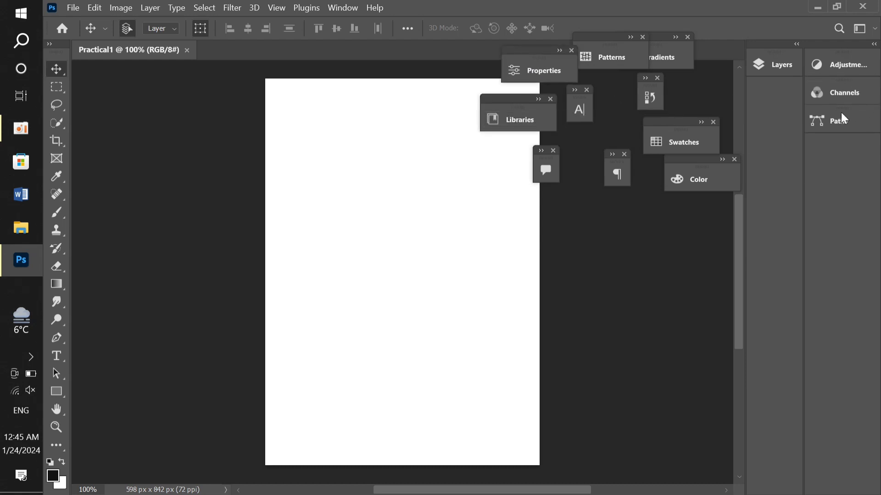
{"action": "left_click_drag", "start_coordinate": [842, 120], "coordinate": [576, 268]}
{"action": "left_click_drag", "start_coordinate": [845, 92], "coordinate": [601, 220]}
{"action": "left_click_drag", "start_coordinate": [843, 64], "coordinate": [518, 245]}
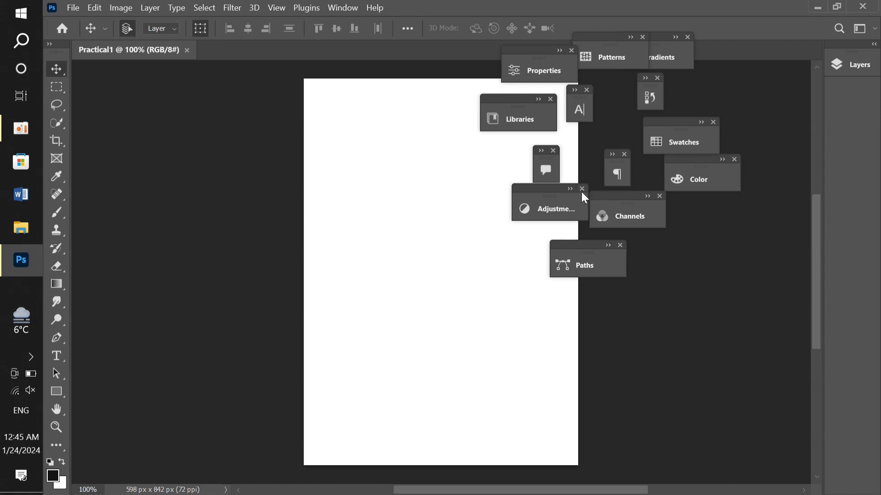
Step: Close the floating Adjustments, Comments, Libraries, Properties, Patterns and Character panels
{"action": "left_click", "coordinate": [582, 189]}
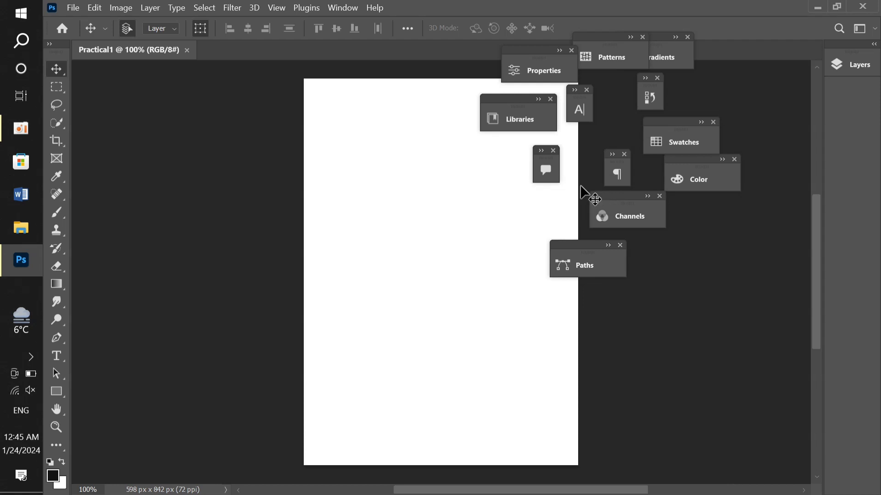
{"action": "left_click", "coordinate": [555, 151]}
{"action": "left_click", "coordinate": [550, 99]}
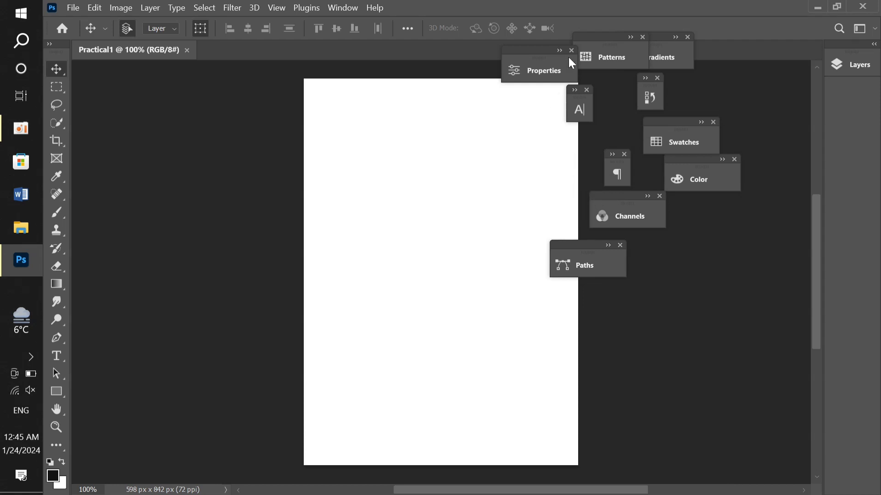
{"action": "left_click", "coordinate": [573, 51]}
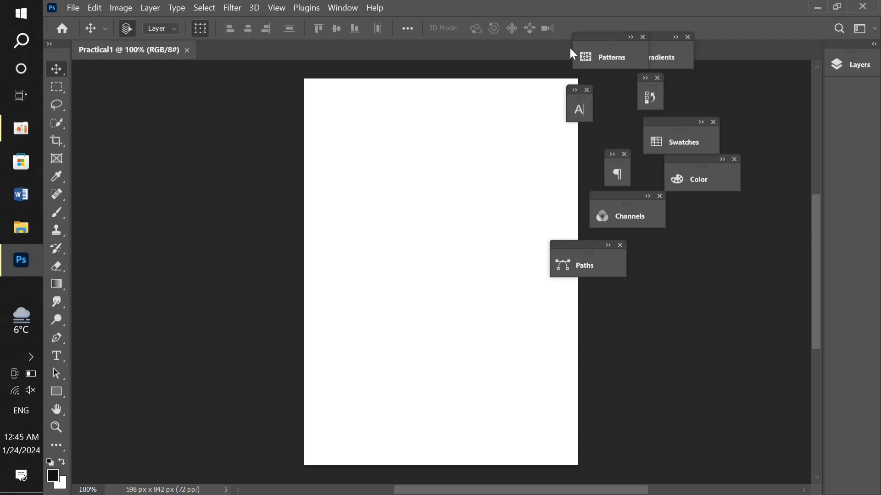
{"action": "left_click", "coordinate": [644, 37]}
{"action": "left_click", "coordinate": [587, 90]}
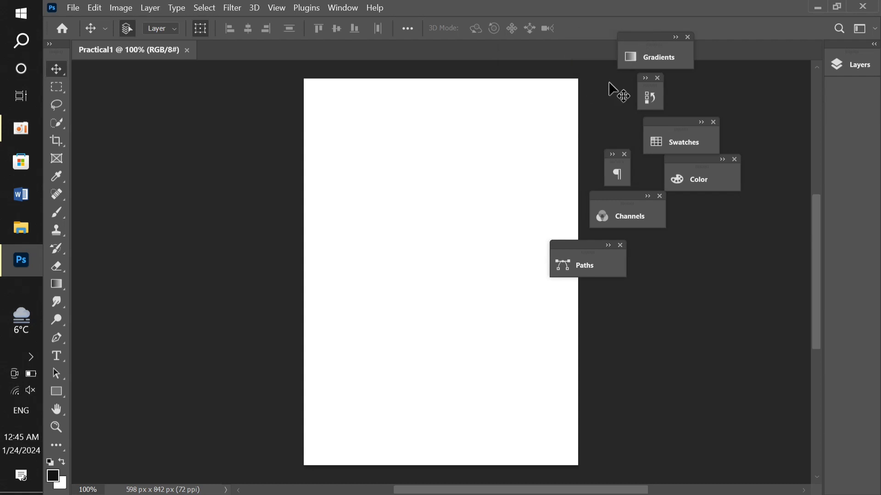
Step: Close the floating Gradients, History, Swatches, Paragraph, Channels, Paths and Color panels
{"action": "left_click", "coordinate": [687, 37]}
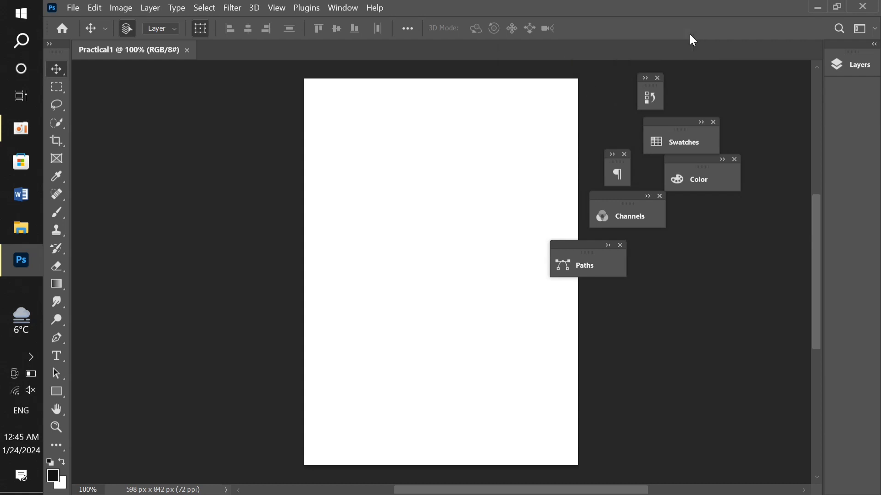
{"action": "left_click", "coordinate": [658, 79]}
{"action": "left_click", "coordinate": [714, 122]}
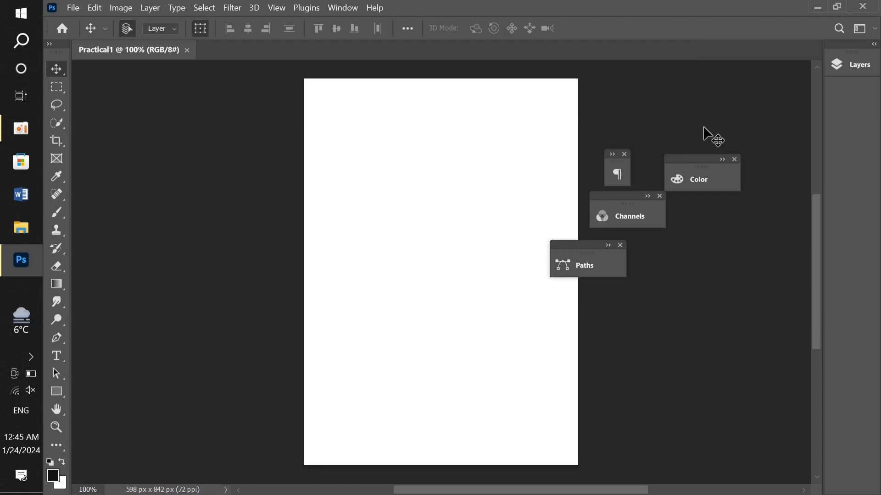
{"action": "left_click", "coordinate": [623, 155]}
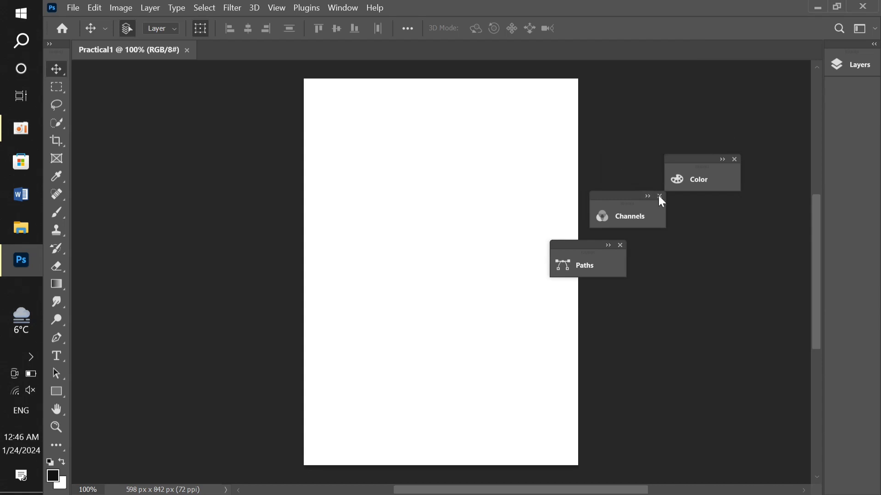
{"action": "left_click", "coordinate": [660, 197]}
{"action": "left_click", "coordinate": [620, 246]}
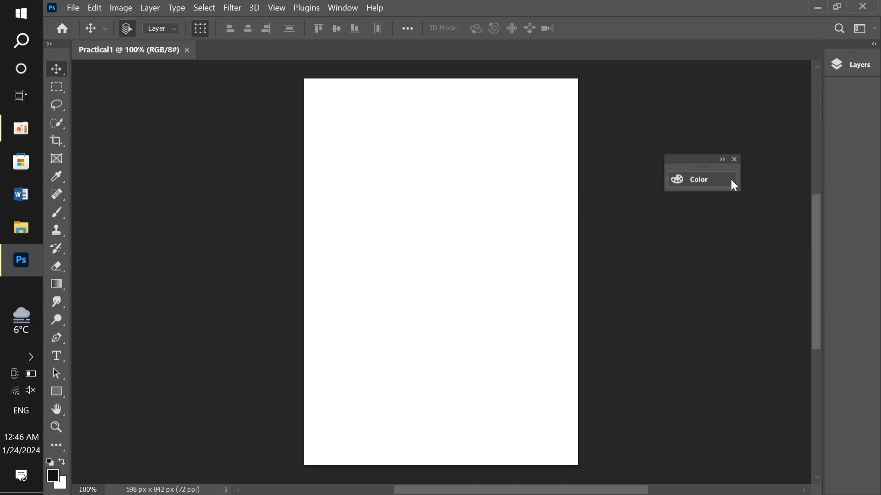
{"action": "left_click", "coordinate": [735, 160]}
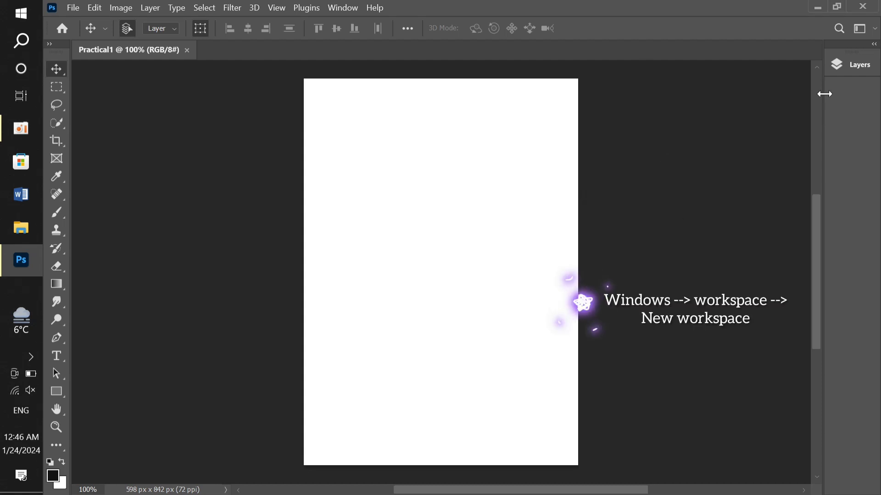
Step: Save the current layout as a new workspace named 5Ace, capturing keyboard shortcuts, menus and toolbar
{"action": "left_click", "coordinate": [345, 7]}
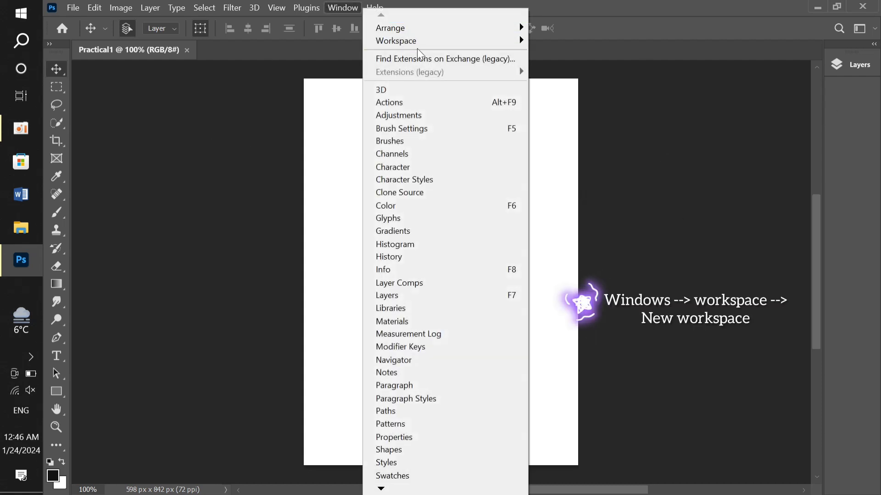
{"action": "mouse_move", "coordinate": [420, 46]}
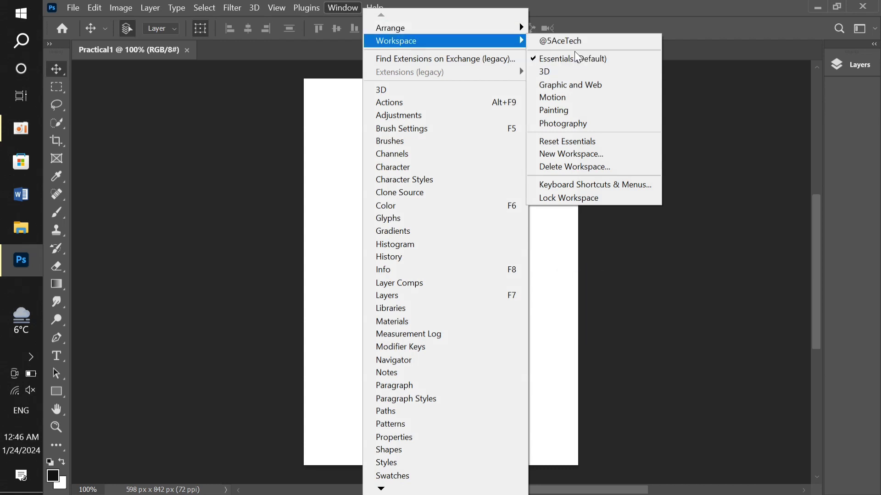
{"action": "left_click", "coordinate": [574, 156]}
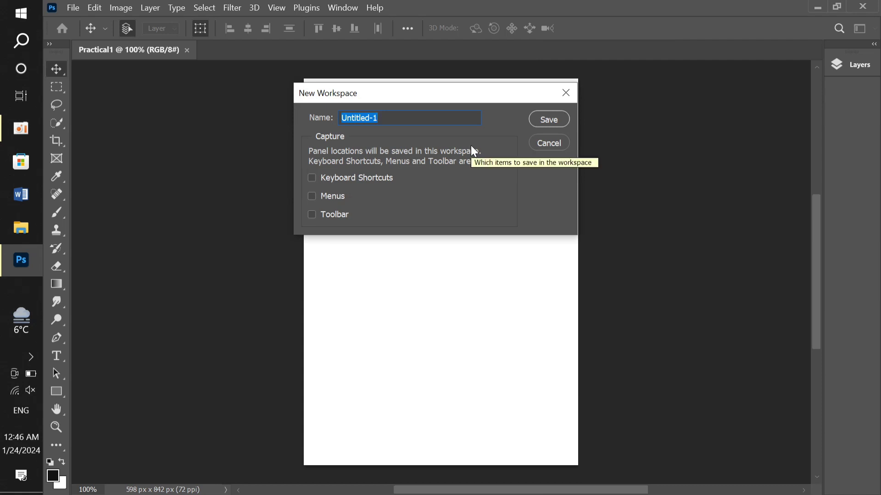
{"action": "type", "text": "5Ace"}
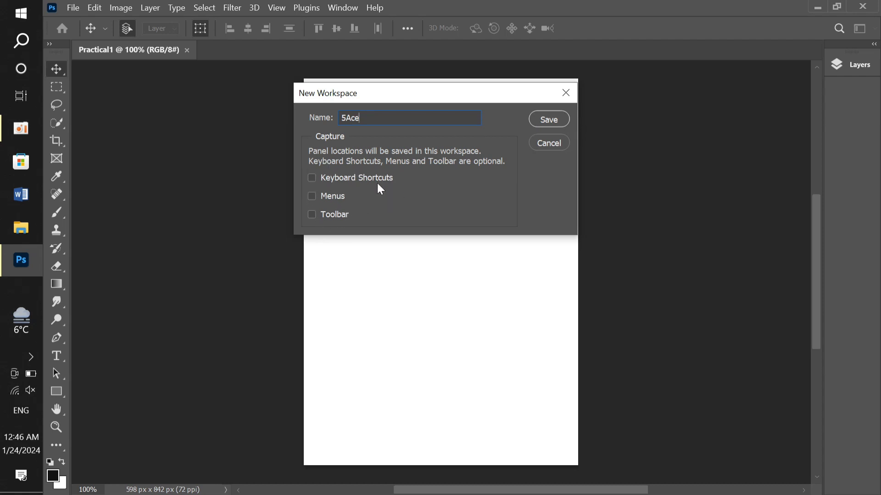
{"action": "left_click", "coordinate": [316, 215]}
{"action": "left_click", "coordinate": [312, 197]}
{"action": "left_click", "coordinate": [312, 179]}
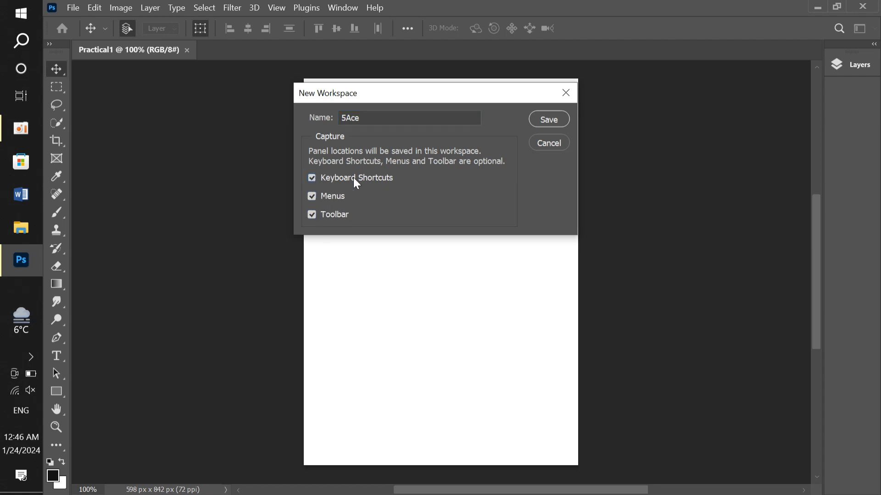
{"action": "left_click", "coordinate": [550, 122]}
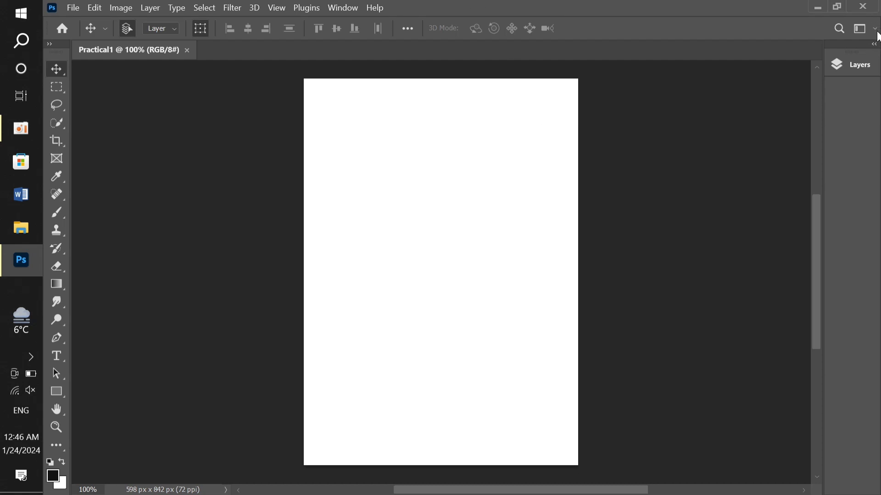
Step: Check the list of available workspaces and expand the toolbox to two columns
{"action": "left_click", "coordinate": [876, 30]}
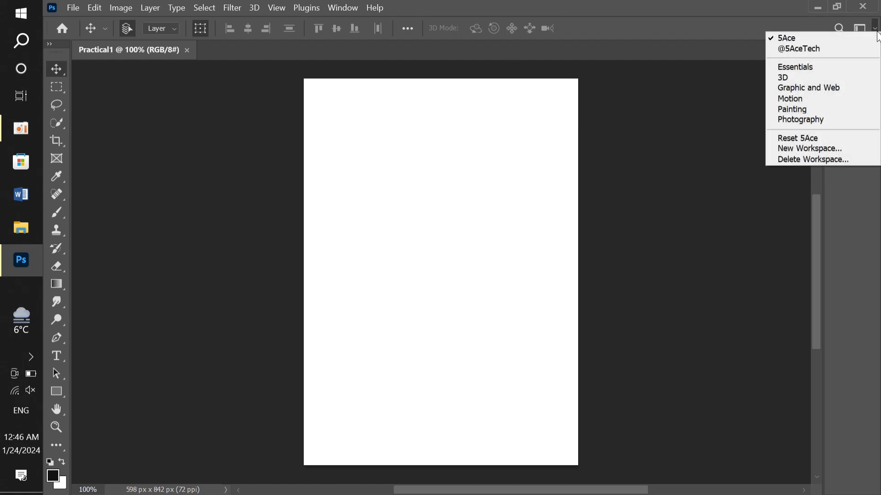
{"action": "left_click", "coordinate": [778, 49]}
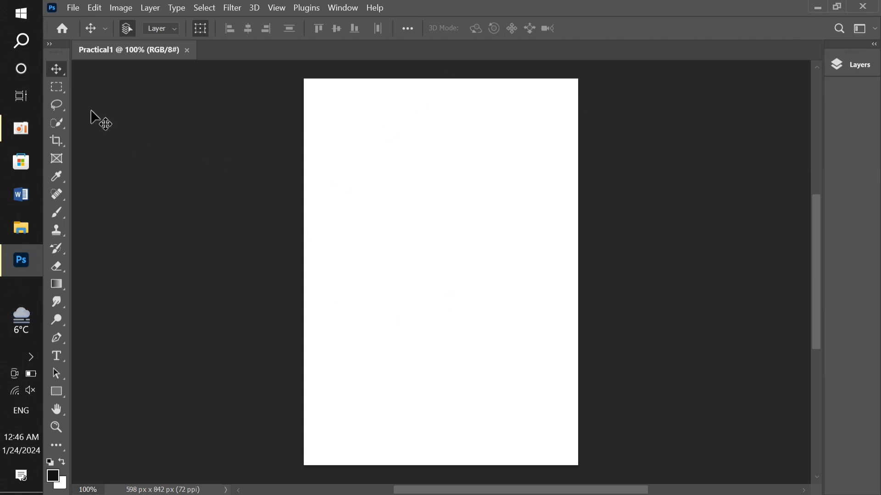
{"action": "left_click", "coordinate": [49, 45]}
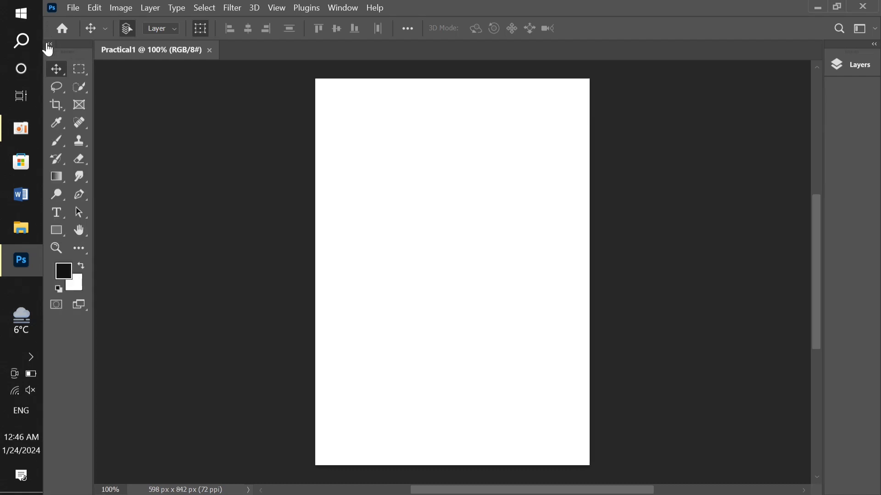
{"action": "scroll", "coordinate": [237, 250], "scroll_direction": "up", "scroll_amount": 1}
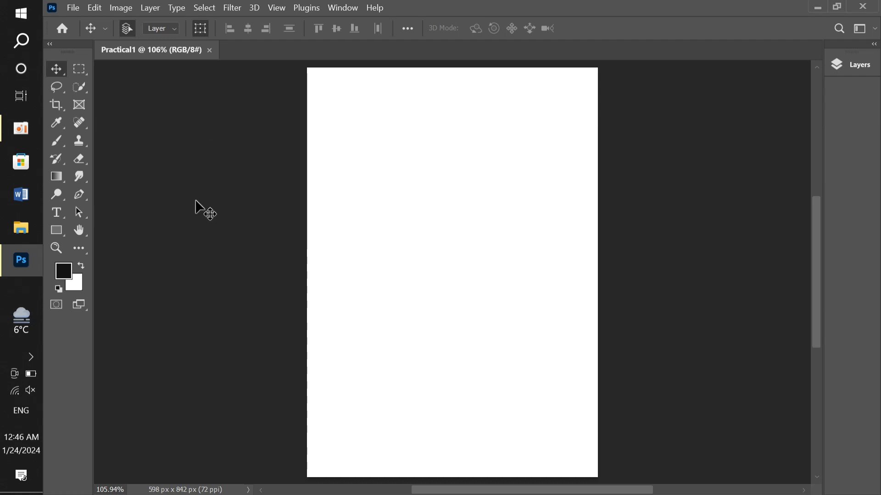
{"action": "left_click", "coordinate": [346, 8]}
{"action": "mouse_move", "coordinate": [399, 41]}
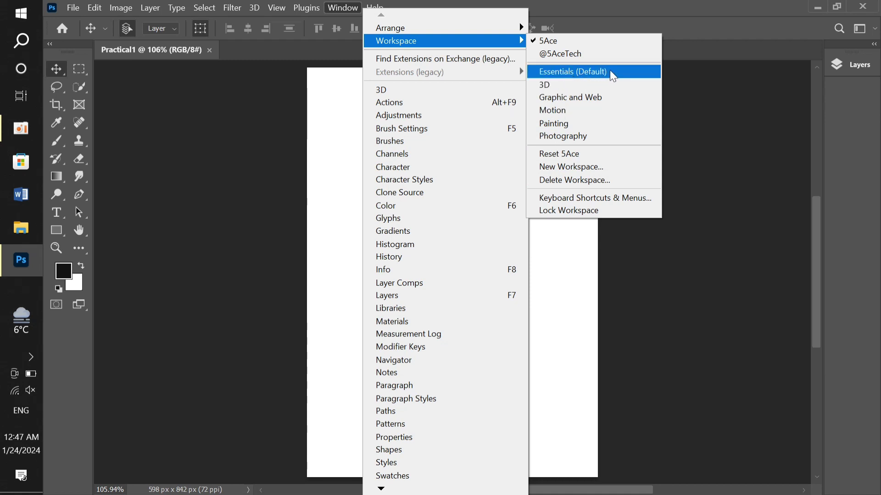
{"action": "left_click", "coordinate": [571, 54]}
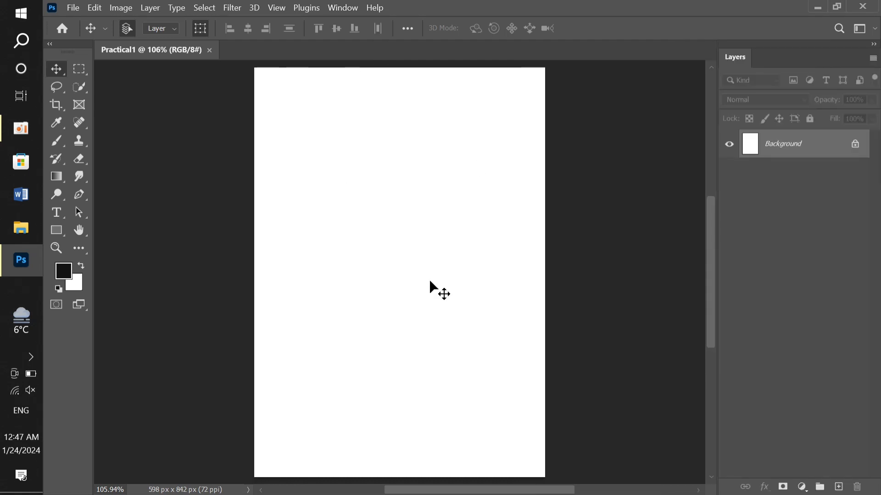
{"action": "left_click", "coordinate": [340, 8]}
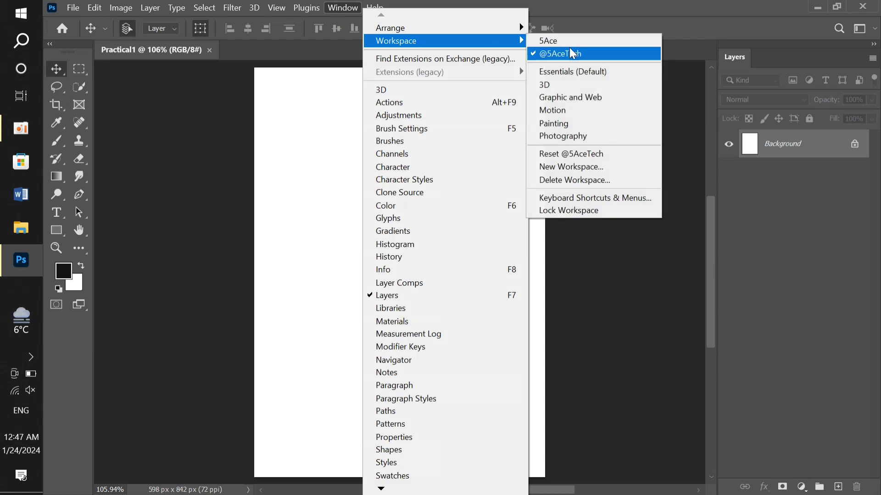
{"action": "left_click", "coordinate": [572, 54]}
Step: Switch back to the 5Ace workspace and expand its collapsed Layers panel
{"action": "left_click", "coordinate": [356, 8]}
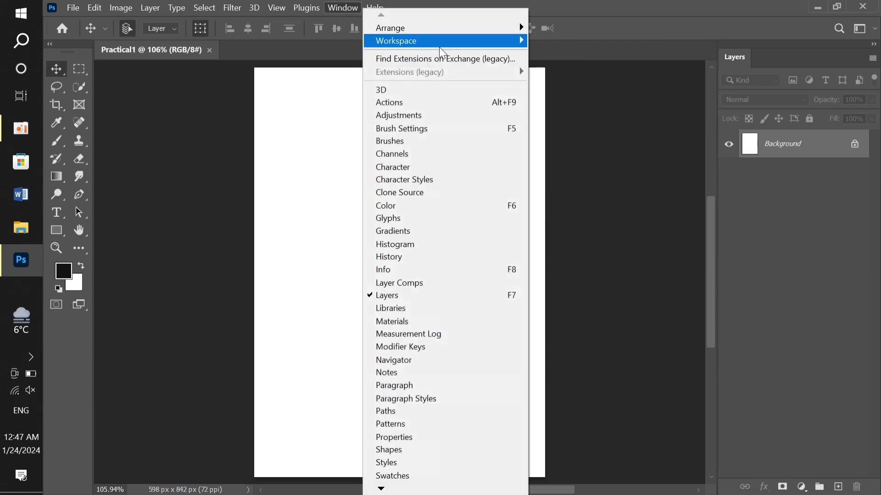
{"action": "mouse_move", "coordinate": [441, 42]}
{"action": "left_click", "coordinate": [560, 42]}
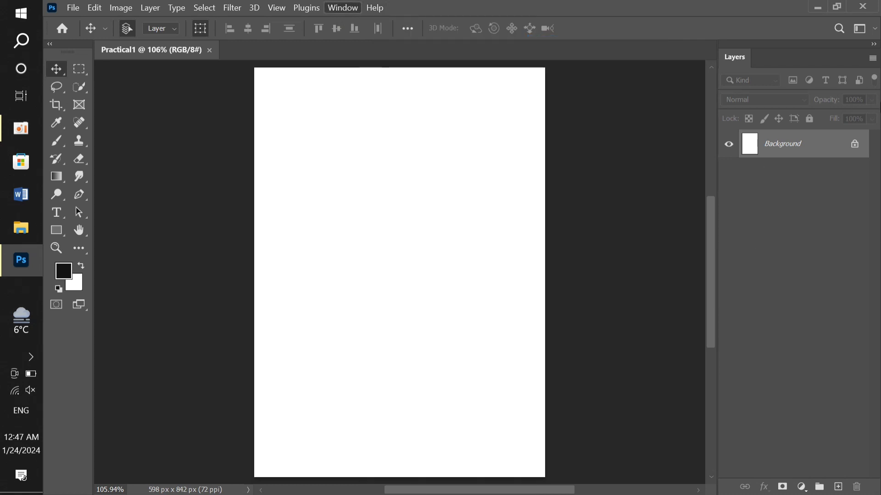
{"action": "left_click", "coordinate": [874, 45]}
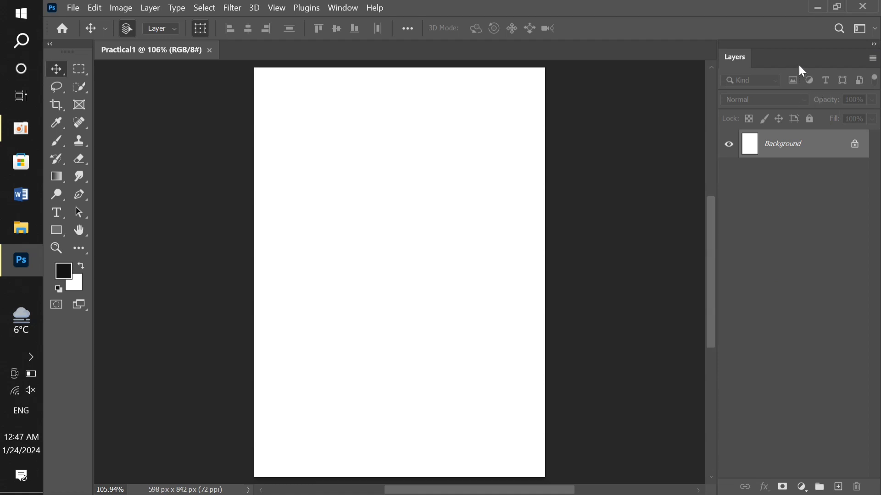
Step: Detach the Layers panel from its dock over the canvas and close it
{"action": "left_click_drag", "start_coordinate": [797, 45], "coordinate": [475, 114]}
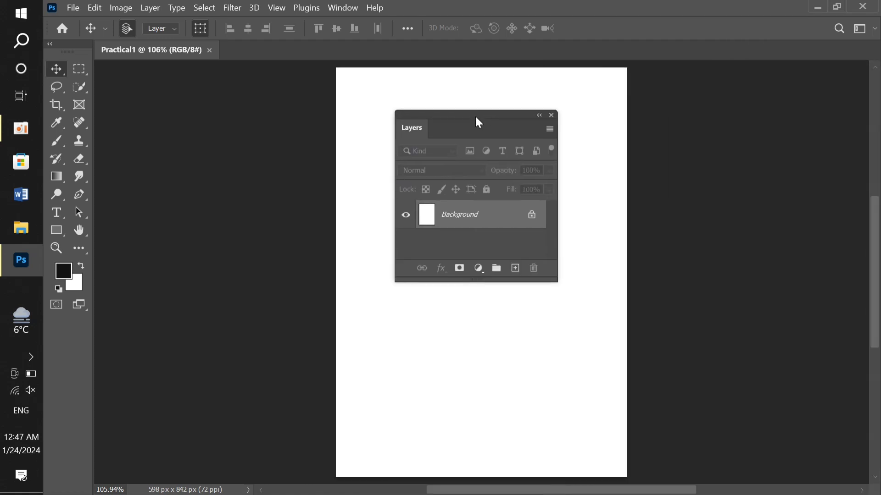
{"action": "left_click", "coordinate": [553, 115]}
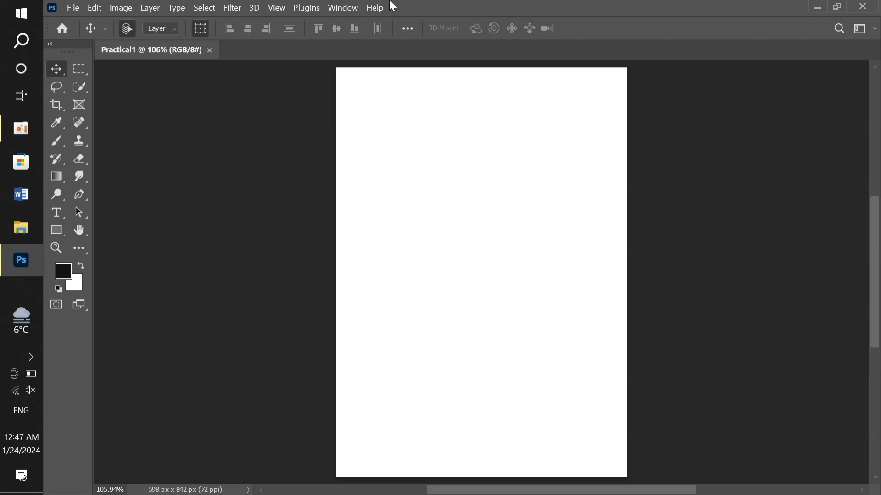
Step: Reopen the Layers panel and dock it at the edge of the workspace beside the canvas
{"action": "left_click", "coordinate": [339, 8]}
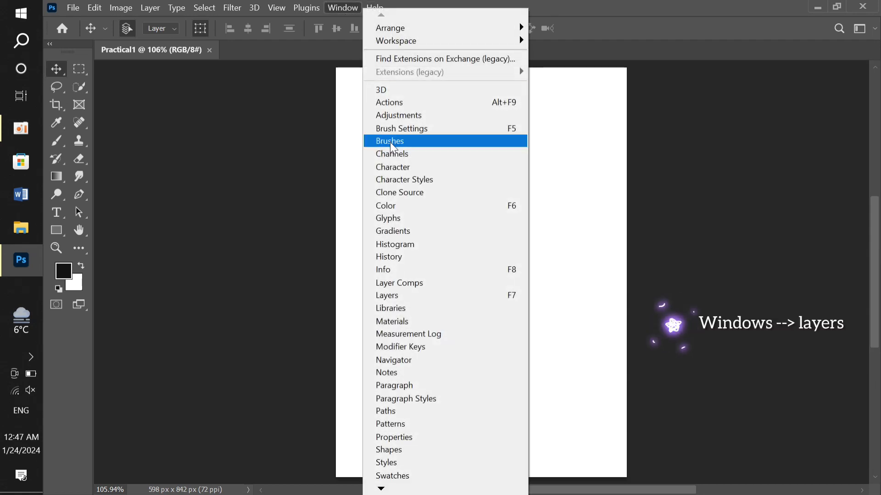
{"action": "left_click", "coordinate": [393, 295]}
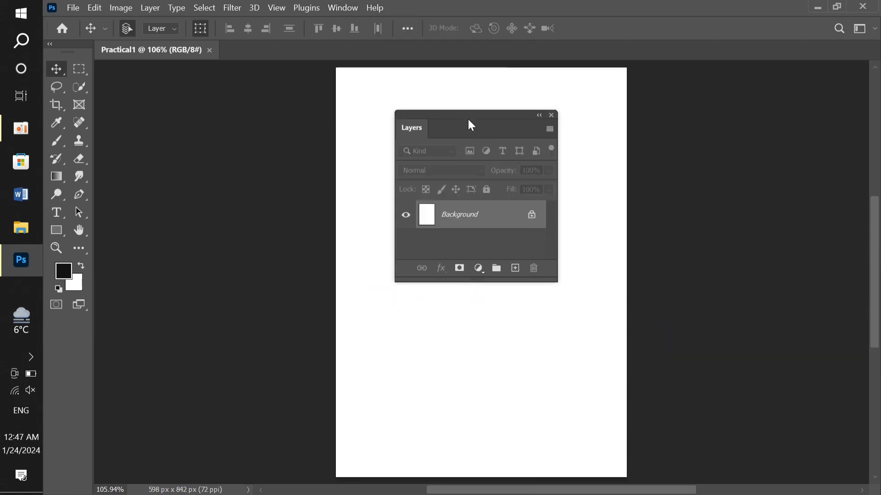
{"action": "left_click_drag", "start_coordinate": [467, 118], "coordinate": [880, 120]}
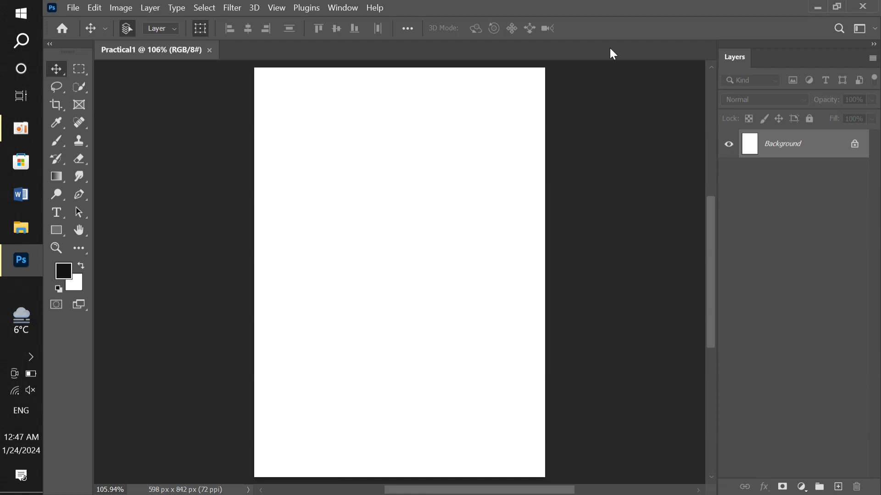
Step: Collapse the docked Layers panel to an icon and expand it again
{"action": "left_click", "coordinate": [873, 44]}
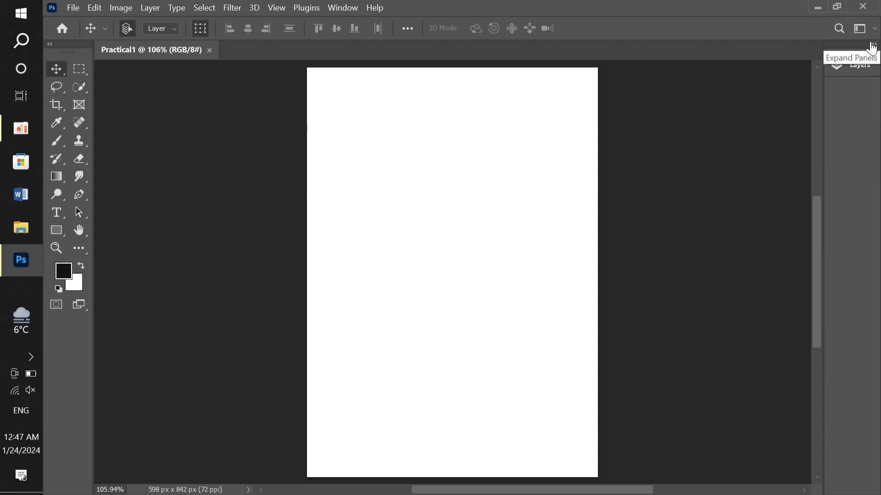
{"action": "left_click", "coordinate": [872, 46]}
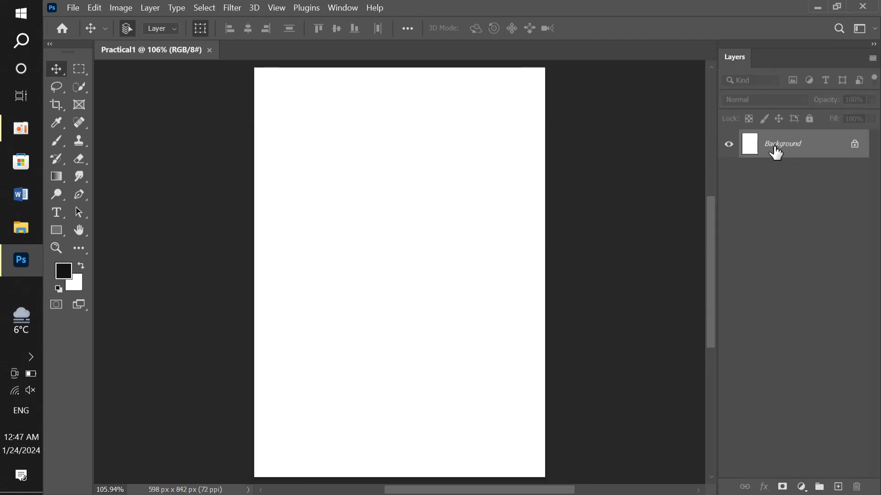
{"action": "left_click_drag", "start_coordinate": [869, 143], "coordinate": [461, 345]}
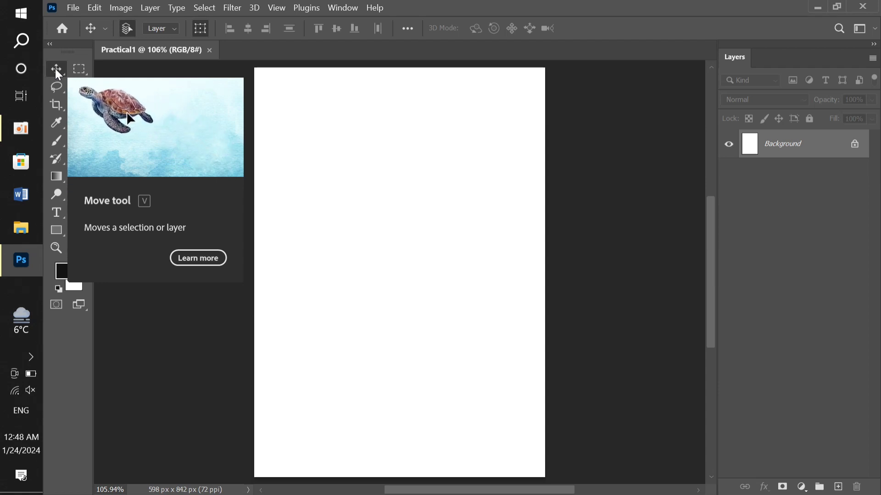
Step: Activate the Rectangular Marquee and Frame tools in turn and return to the Move tool
{"action": "left_click", "coordinate": [85, 66]}
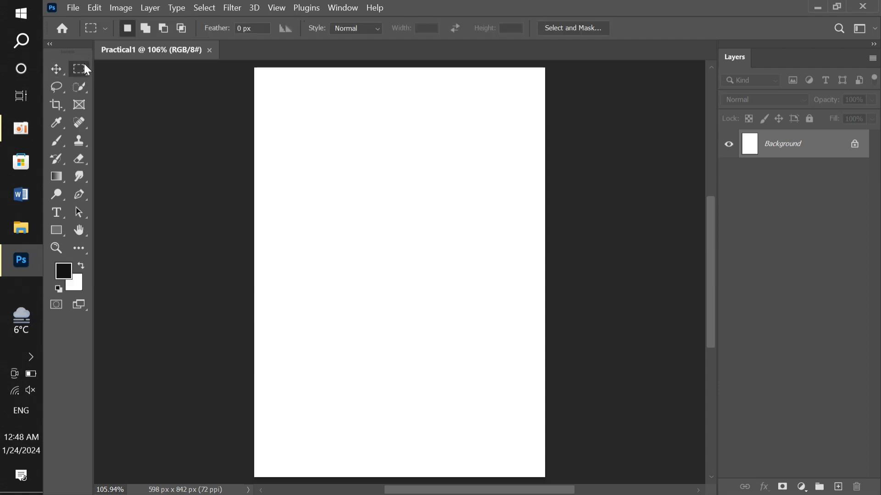
{"action": "left_click", "coordinate": [79, 104]}
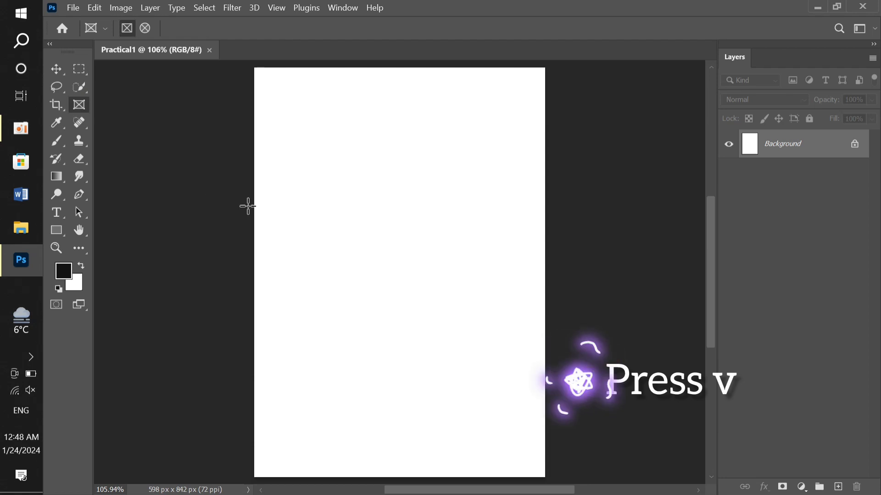
{"action": "key", "text": "v"}
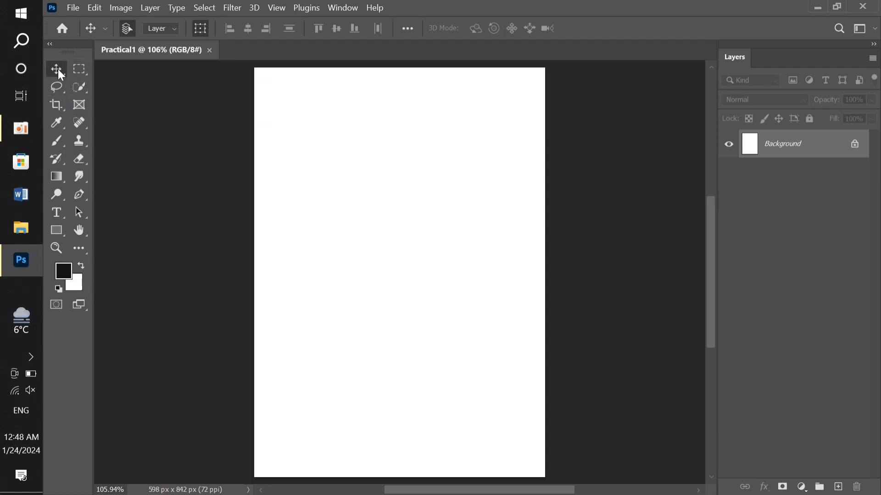
Step: Create an artboard of about 316 by 440 px with the Artboard tool and close the floating Properties panel
{"action": "right_click", "coordinate": [58, 68]}
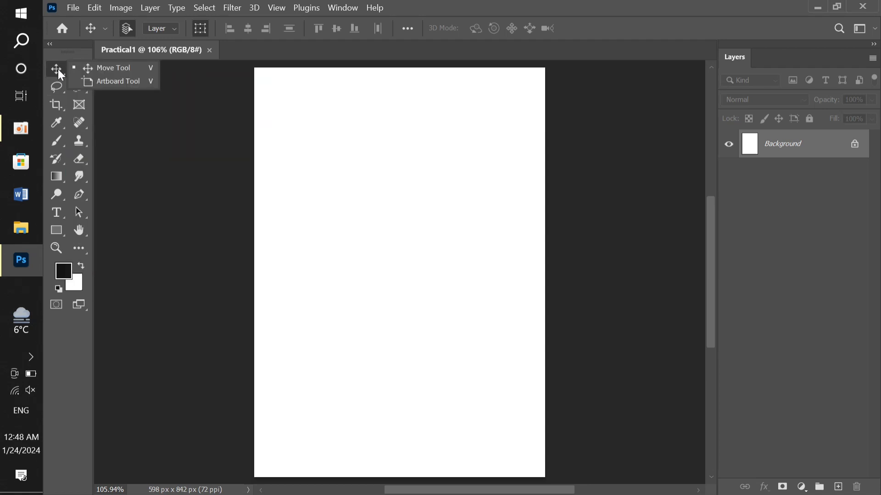
{"action": "left_click", "coordinate": [123, 82]}
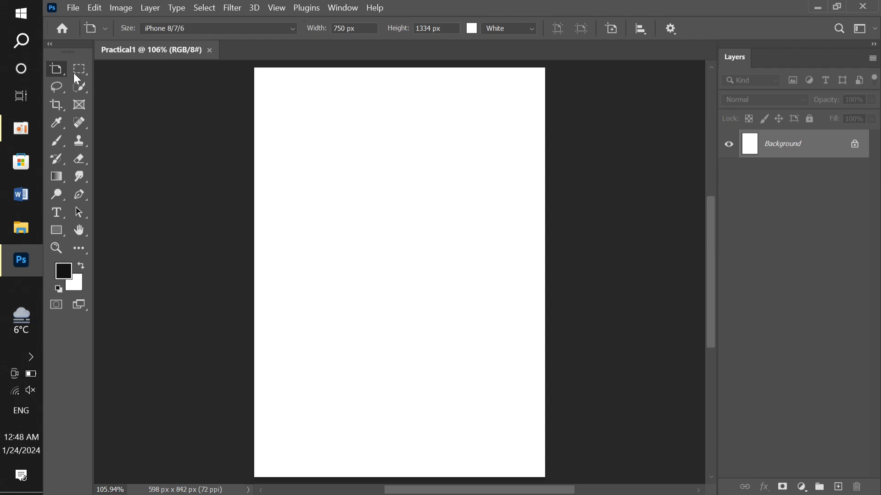
{"action": "left_click_drag", "start_coordinate": [146, 108], "coordinate": [299, 322]}
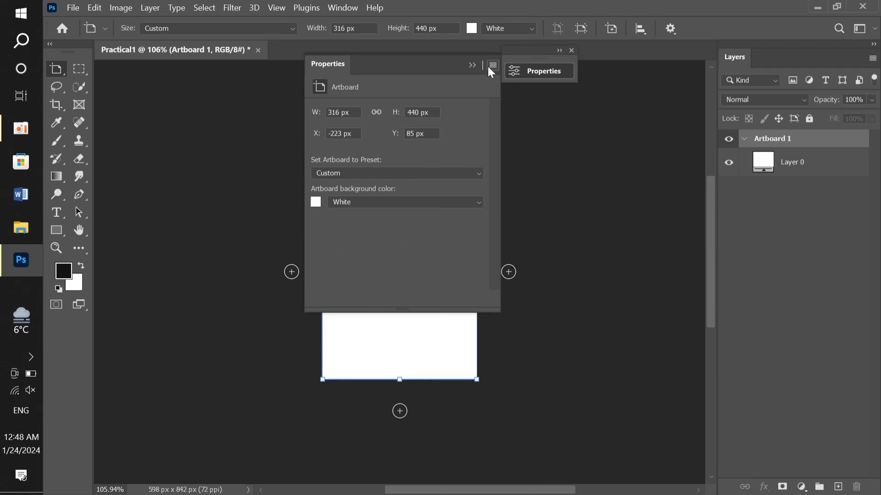
{"action": "left_click", "coordinate": [570, 51]}
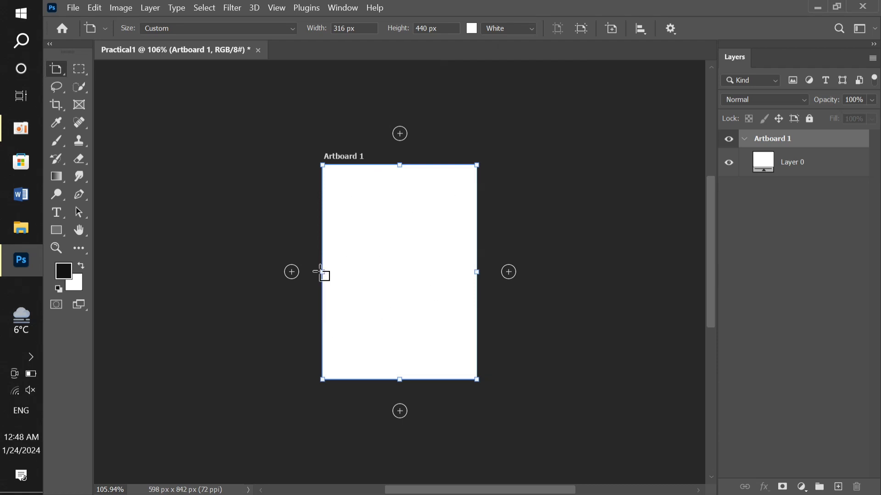
Step: Resize Artboard 1 by its edges to about 592 px wide and 339 px high
{"action": "left_click_drag", "start_coordinate": [324, 273], "coordinate": [246, 281]}
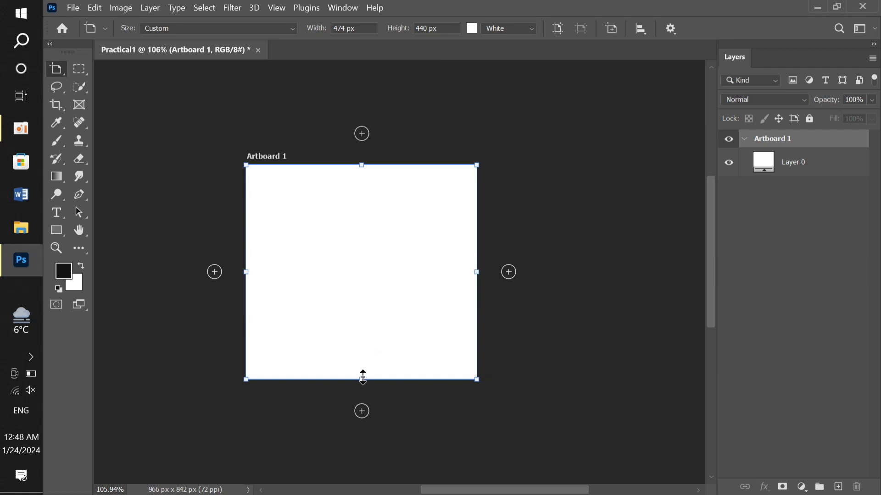
{"action": "left_click_drag", "start_coordinate": [363, 380], "coordinate": [363, 420]}
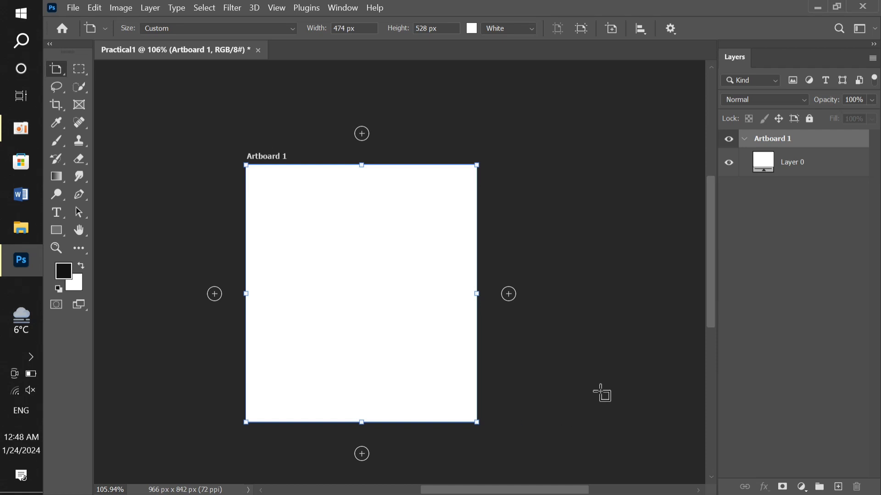
{"action": "left_click_drag", "start_coordinate": [477, 294], "coordinate": [511, 294]}
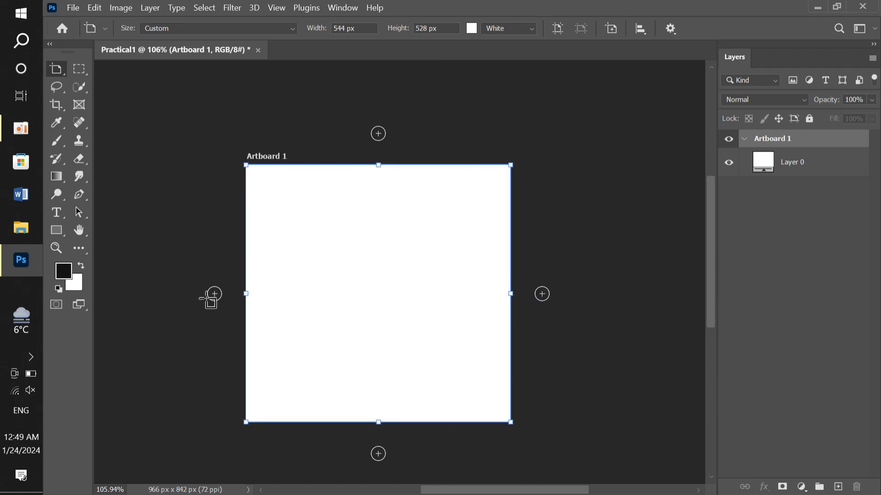
{"action": "left_click_drag", "start_coordinate": [246, 293], "coordinate": [222, 293]}
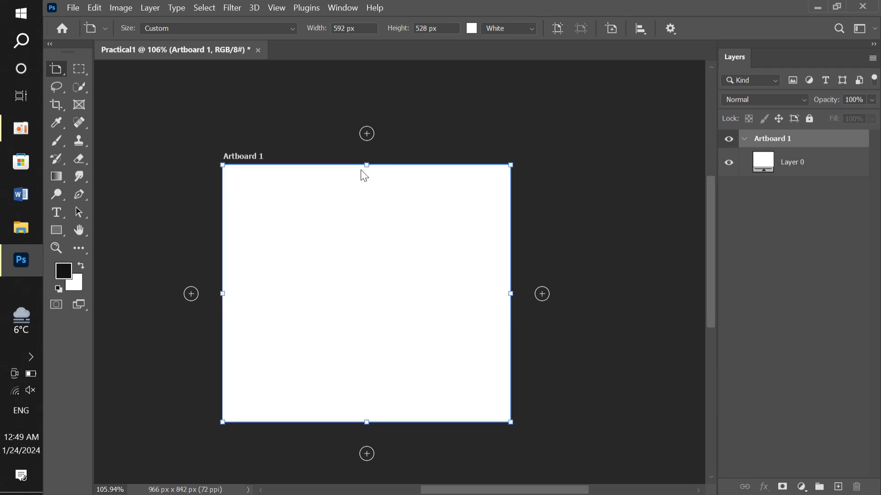
{"action": "left_click_drag", "start_coordinate": [367, 166], "coordinate": [367, 258]}
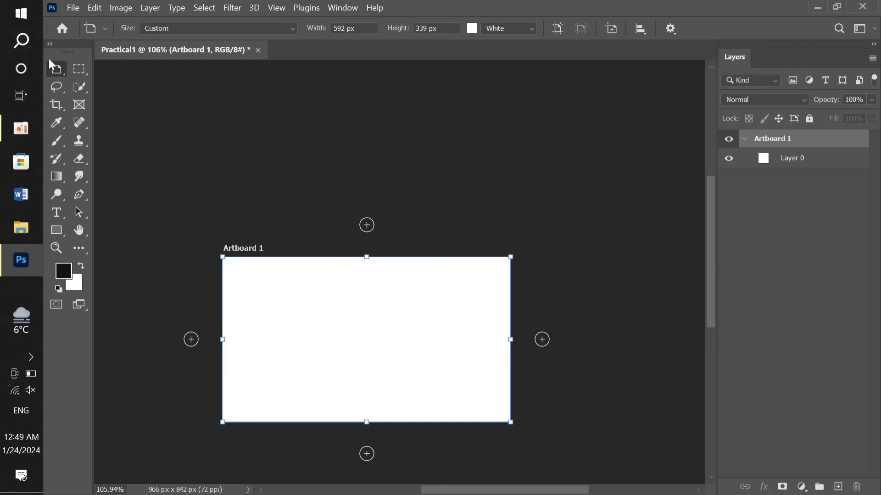
Step: Switch to the Move tool, select Layer 0 and view the artboard at several zoom levels
{"action": "left_click_drag", "start_coordinate": [55, 71], "coordinate": [97, 70]}
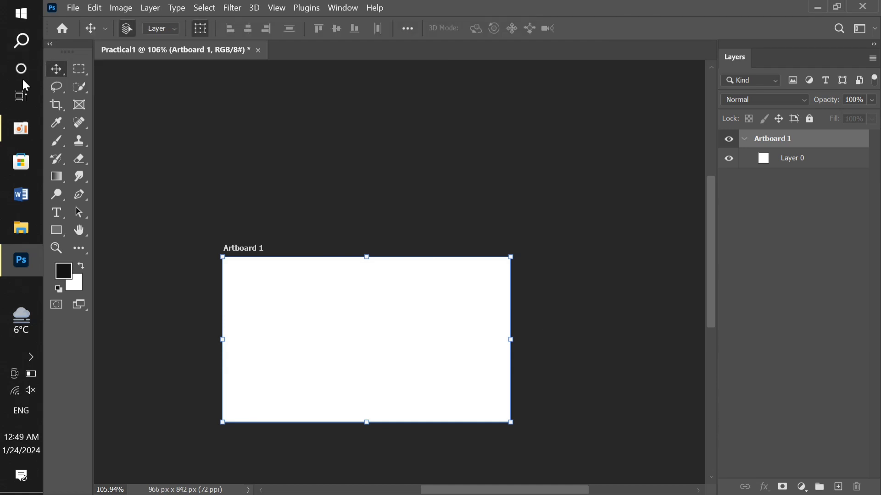
{"action": "left_click", "coordinate": [386, 325]}
{"action": "key", "text": "ctrl+0"}
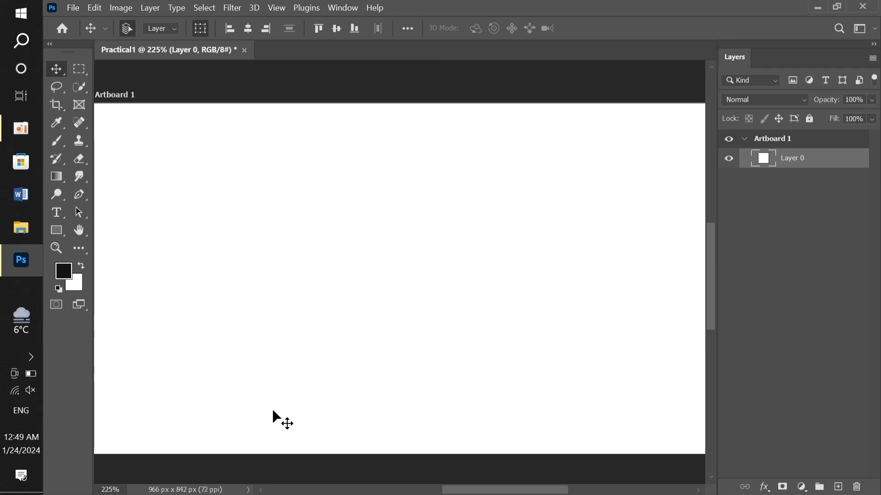
{"action": "key", "text": "ctrl+minus"}
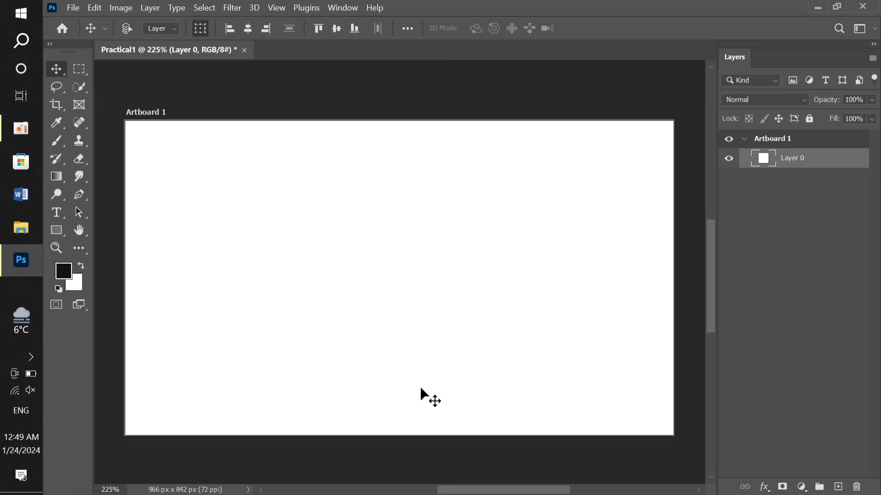
{"action": "key", "text": "ctrl+minus"}
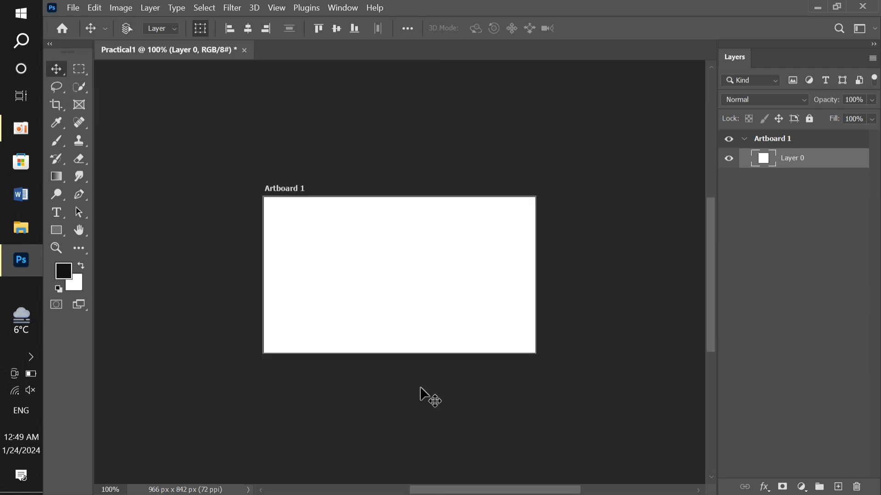
{"action": "key", "text": "ctrl+minus"}
{"action": "key", "text": "ctrl+plus"}
{"action": "key", "text": "ctrl+plus"}
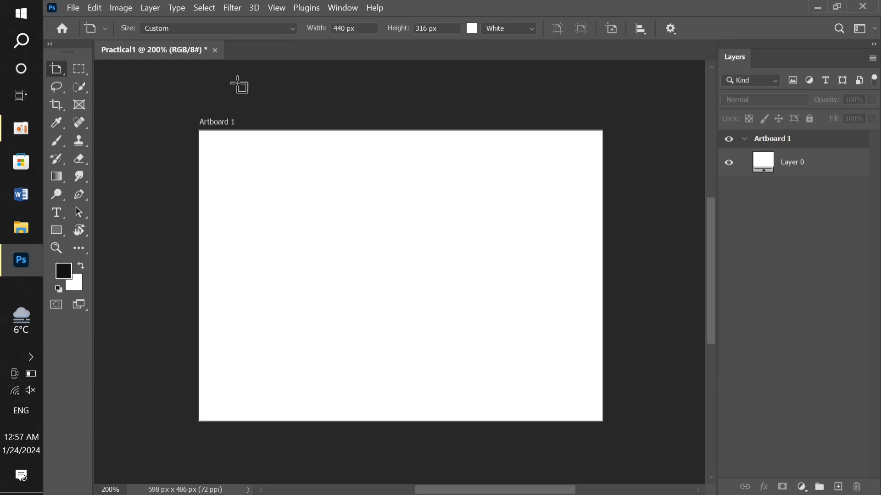
Step: Rename Artboard 1 as thumbnaildesign and switch from the Artboard tool to the Move tool
{"action": "double_click", "coordinate": [783, 139]}
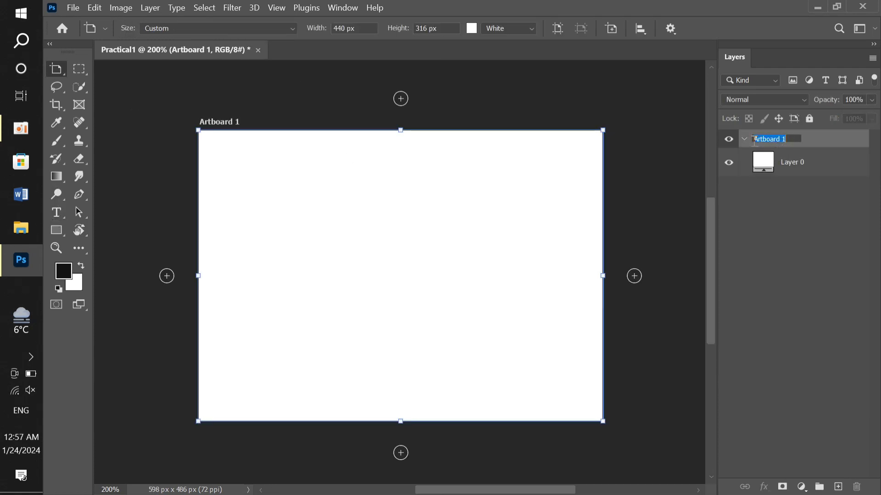
{"action": "type", "text": "thumbnaildesign"}
{"action": "key", "text": "Return"}
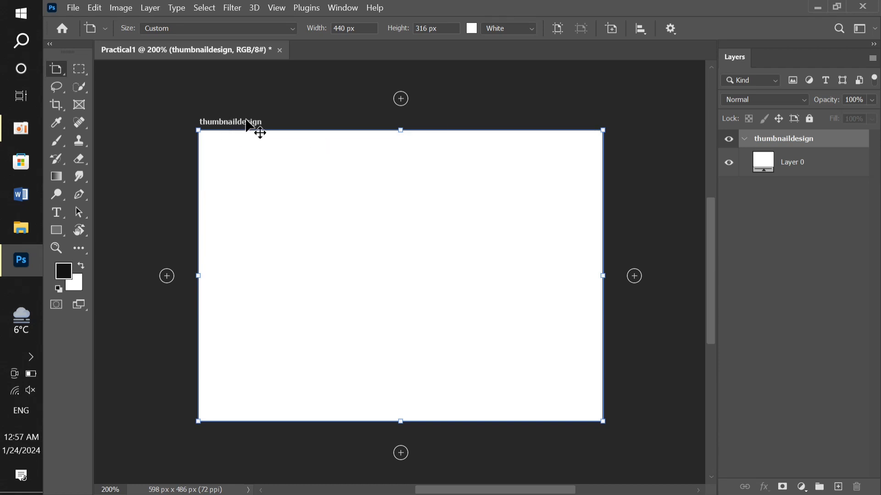
{"action": "right_click", "coordinate": [56, 70]}
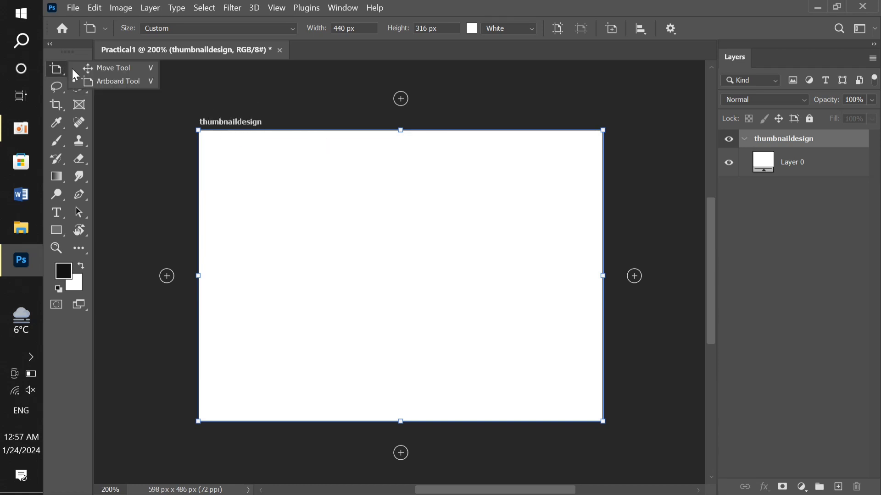
{"action": "left_click", "coordinate": [106, 68]}
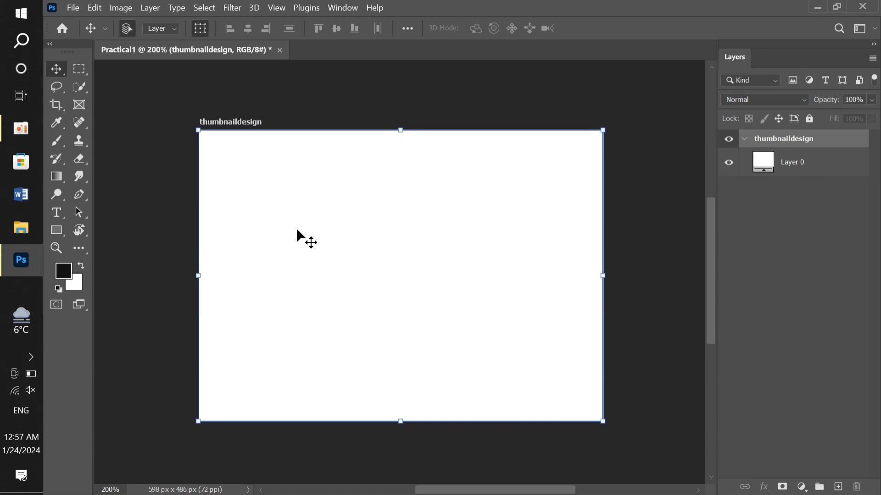
Step: Fit the artboard in the view, and collapse and re-expand the thumbnaildesign artboard's list of layers
{"action": "key", "text": "ctrl+0"}
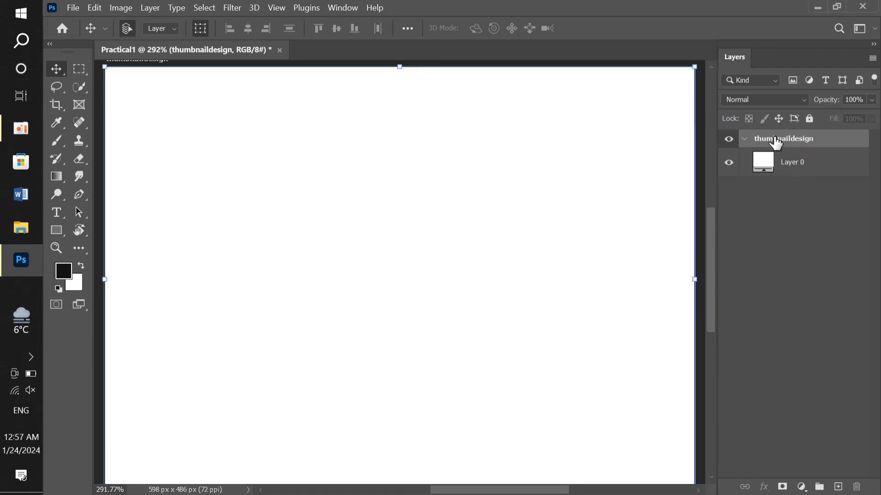
{"action": "left_click", "coordinate": [745, 139]}
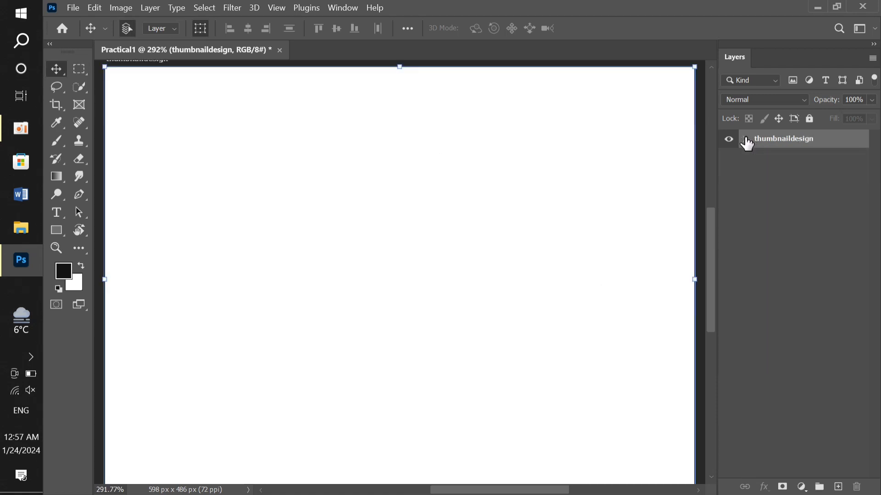
{"action": "left_click", "coordinate": [744, 139]}
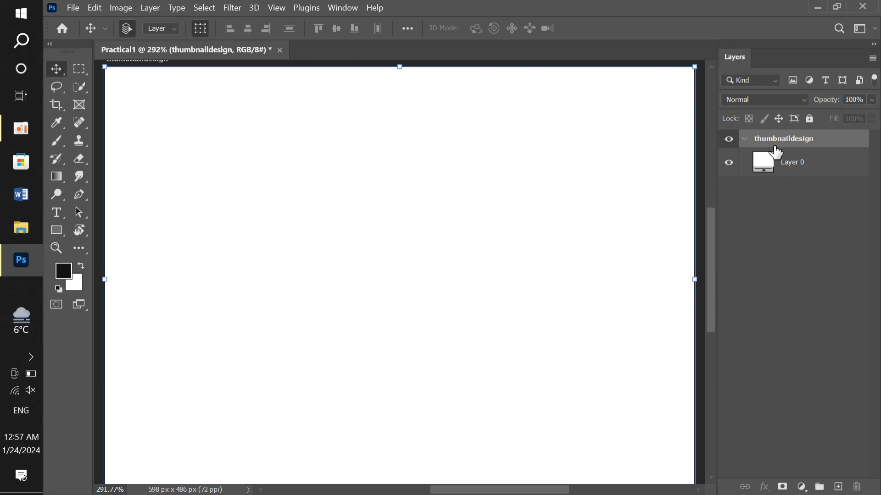
Step: Draw a tall rectangular selection on the left part of the artboard with the Rectangular Marquee tool
{"action": "left_click", "coordinate": [79, 70]}
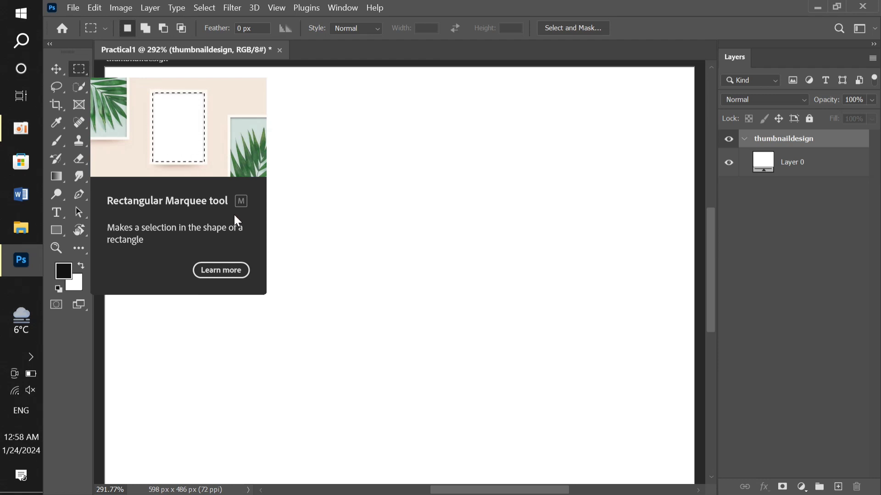
{"action": "left_click", "coordinate": [63, 72]}
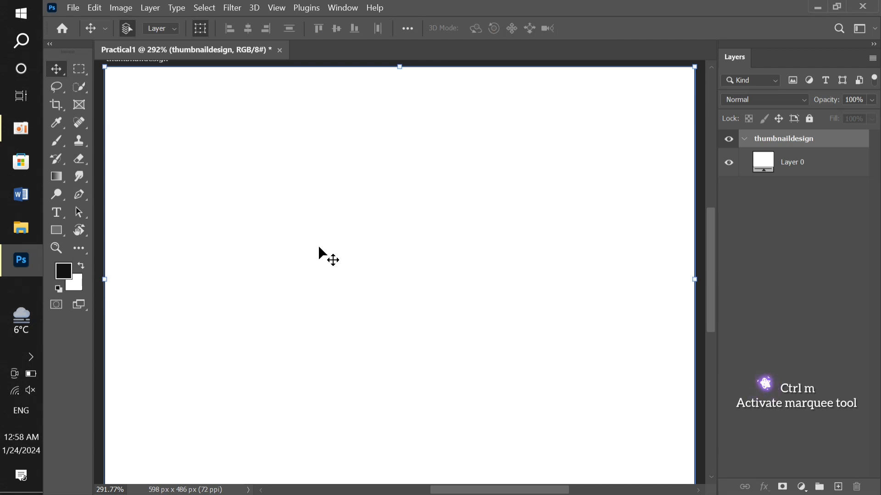
{"action": "key", "text": "m"}
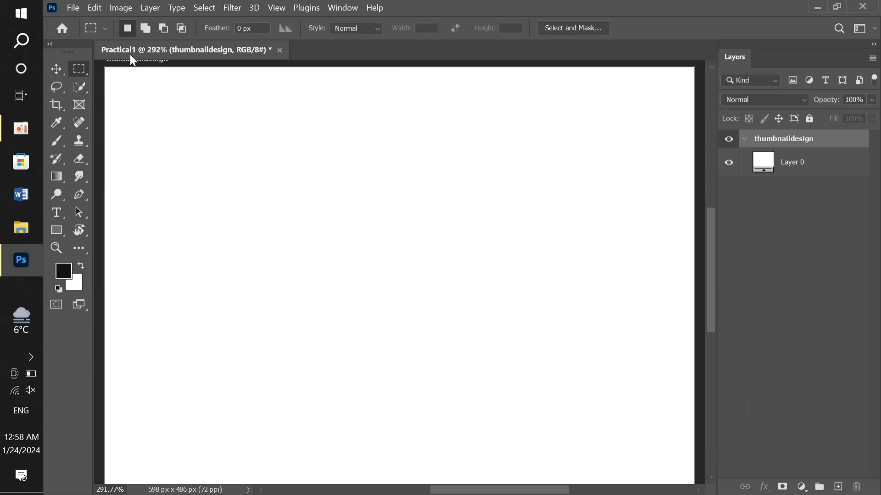
{"action": "left_click_drag", "start_coordinate": [165, 131], "coordinate": [352, 379]}
Step: Try filling the selection with the foreground color on the artboard and on Layer 1, and undo back to the unfilled selection
{"action": "key", "text": "alt+BackSpace"}
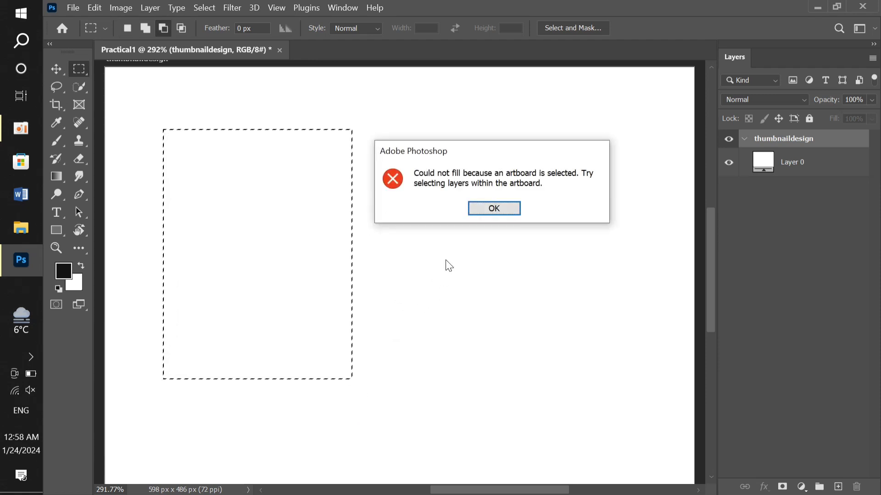
{"action": "left_click", "coordinate": [493, 208]}
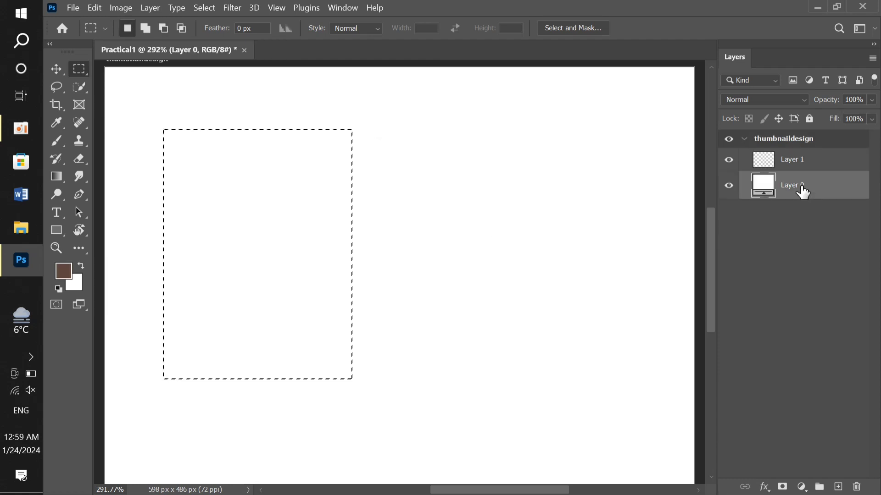
{"action": "left_click", "coordinate": [798, 166]}
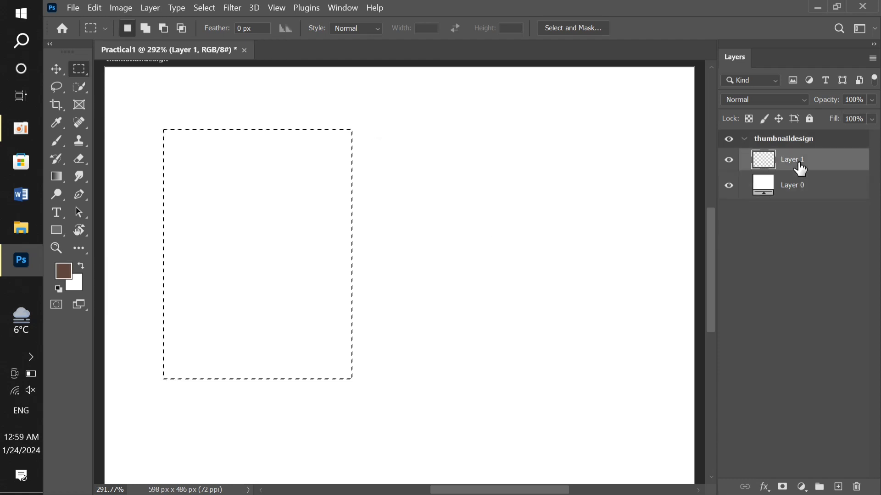
{"action": "key", "text": "alt+BackSpace"}
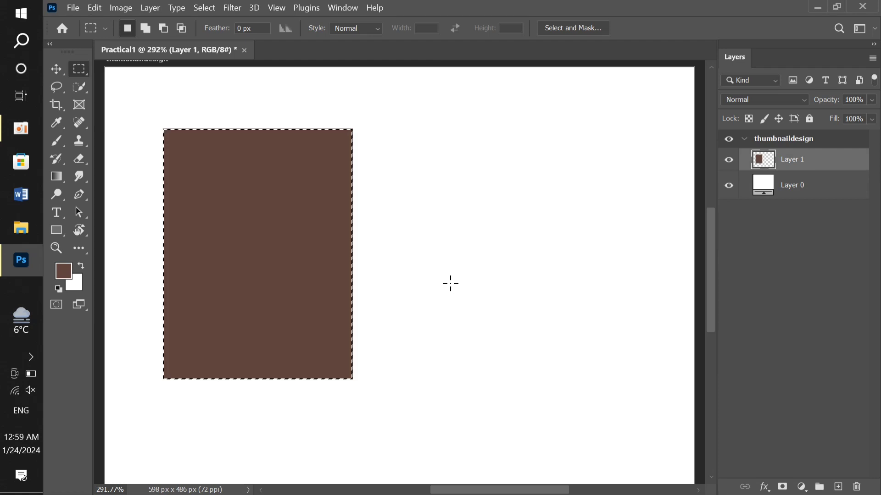
{"action": "key", "text": "ctrl+z"}
{"action": "key", "text": "ctrl+z"}
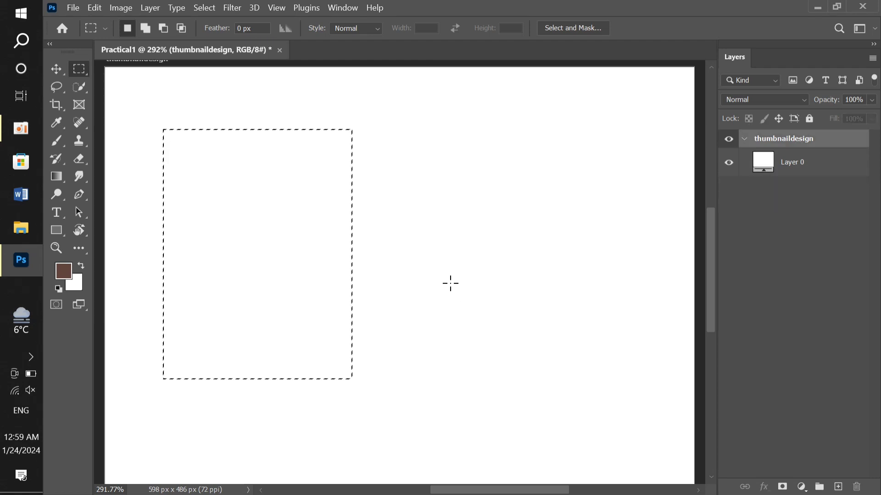
Step: Add two new empty layers above Layer 0 inside the thumbnaildesign artboard
{"action": "left_click", "coordinate": [796, 171]}
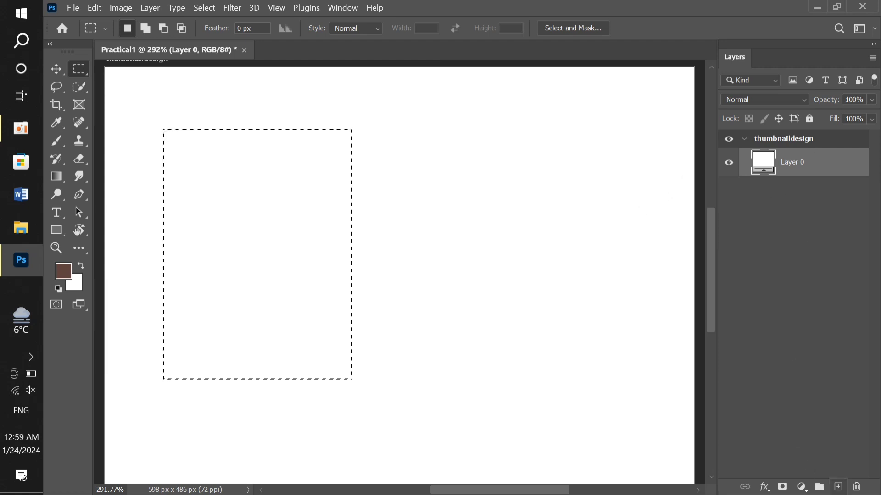
{"action": "left_click", "coordinate": [838, 488]}
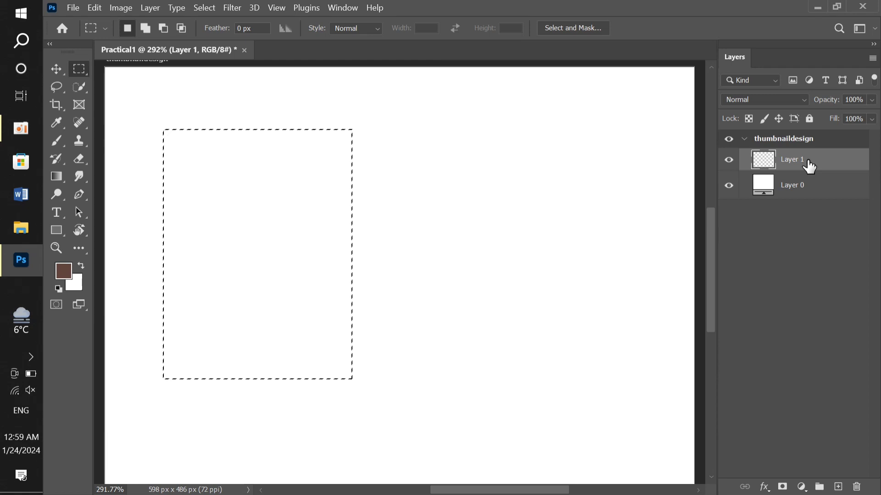
{"action": "left_click", "coordinate": [839, 488]}
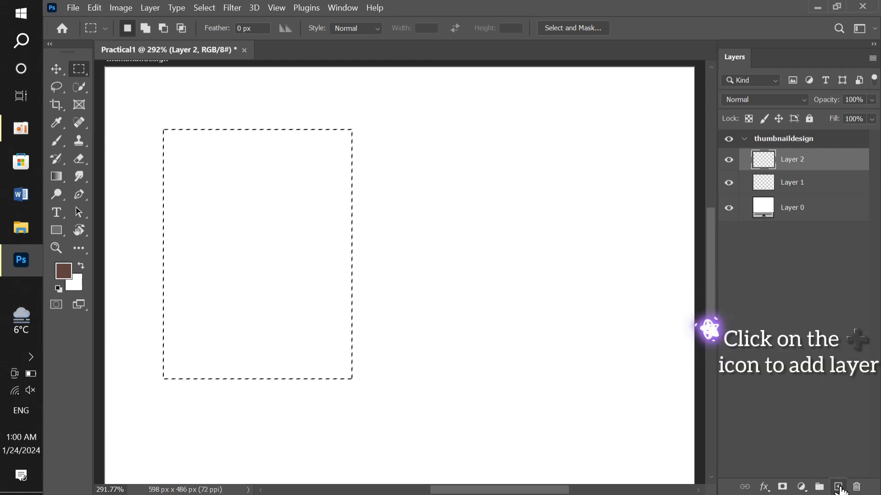
{"action": "double_click", "coordinate": [801, 159]}
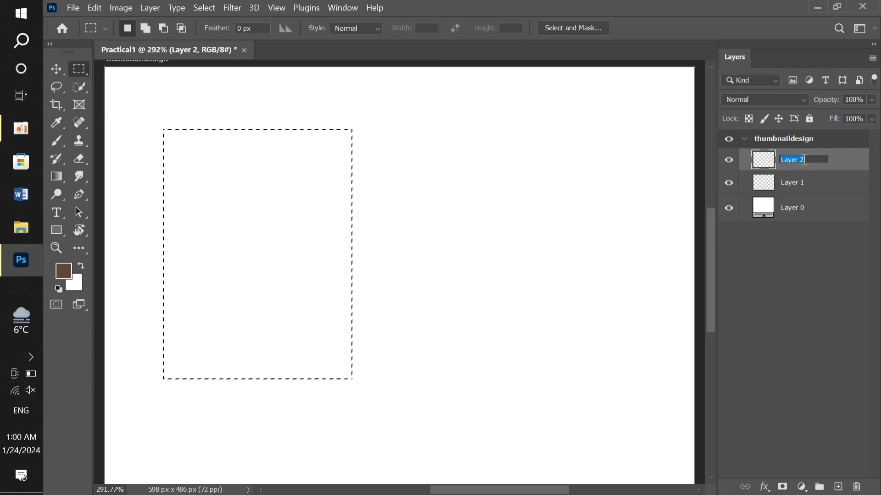
{"action": "left_click", "coordinate": [796, 296]}
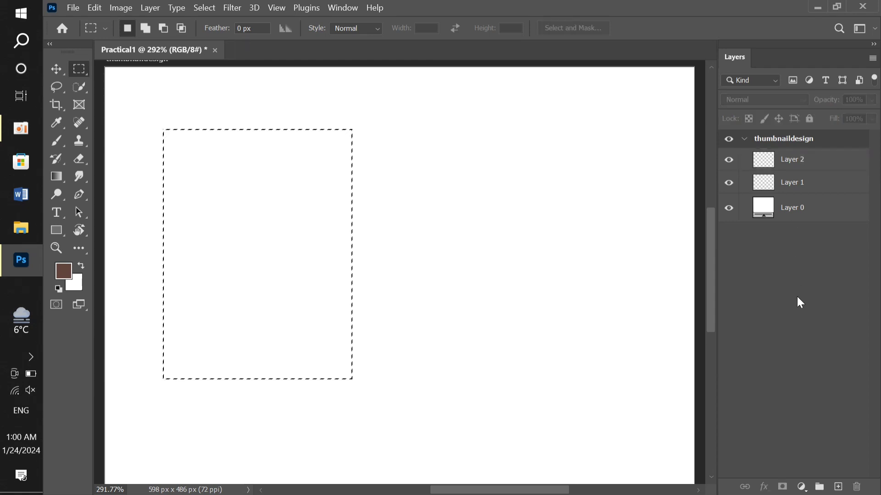
Step: Select the thumbnaildesign artboard and add another layer through the New Layer dialog with its default settings
{"action": "left_click", "coordinate": [801, 138]}
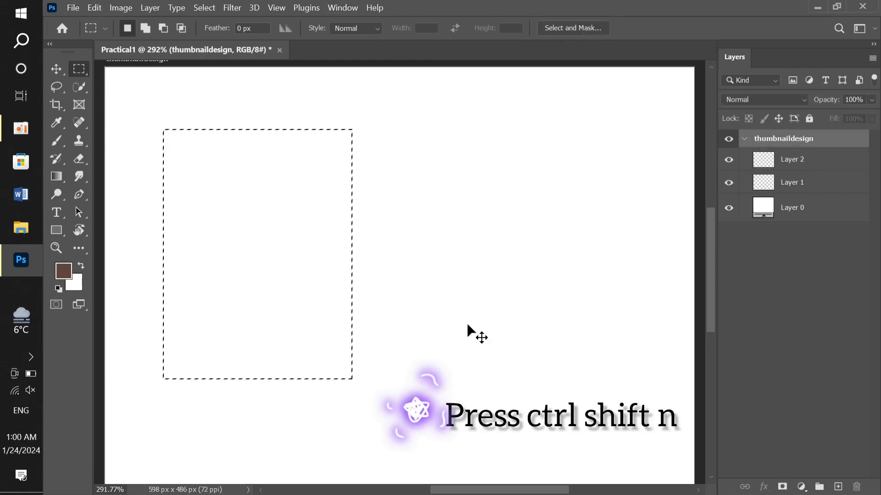
{"action": "key", "text": "ctrl+shift+n"}
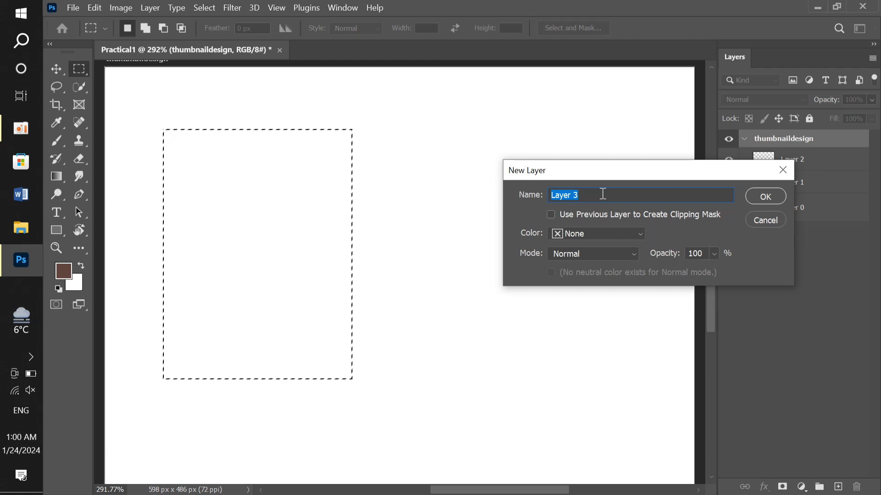
{"action": "left_click", "coordinate": [761, 196]}
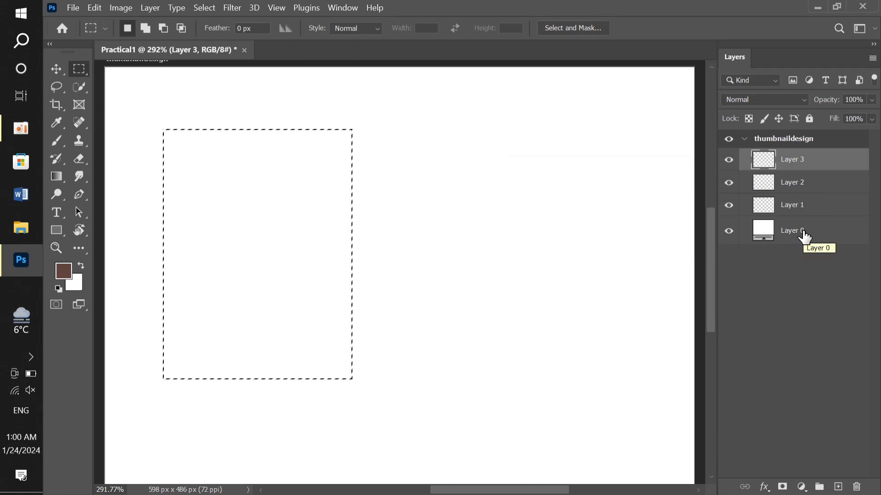
Step: Create one more layer above Layer 3 with the New Layer command, keeping the default name, mode and opacity
{"action": "left_click", "coordinate": [154, 9]}
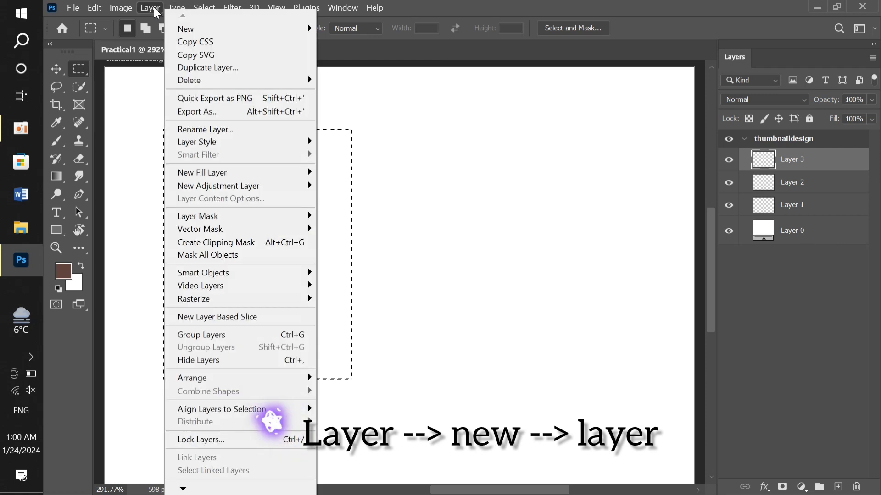
{"action": "left_click", "coordinate": [516, 73]}
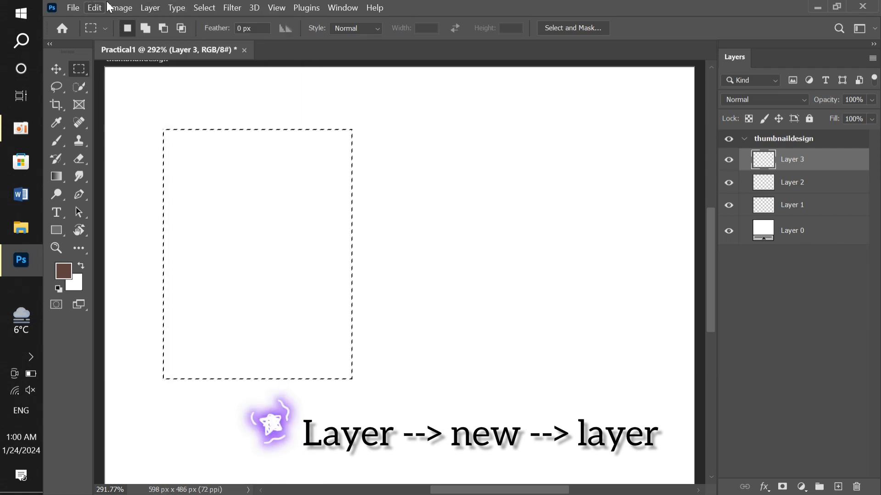
{"action": "left_click", "coordinate": [150, 9]}
{"action": "mouse_move", "coordinate": [193, 29]}
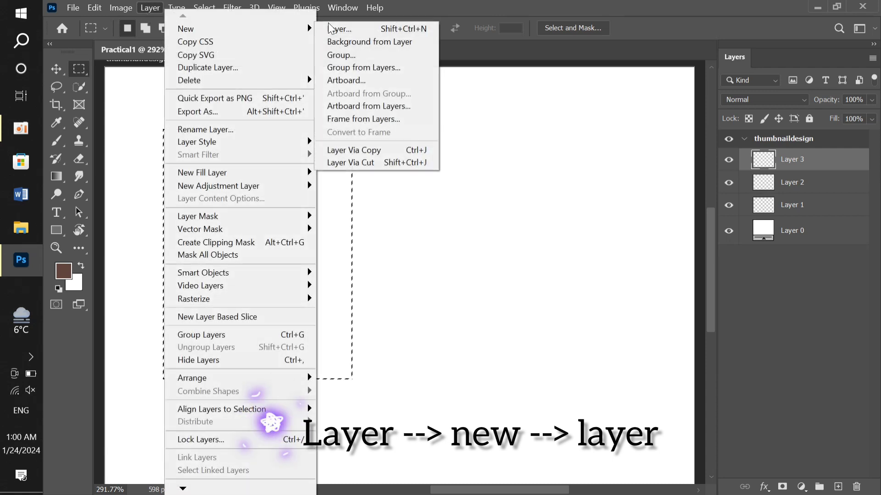
{"action": "left_click", "coordinate": [364, 28]}
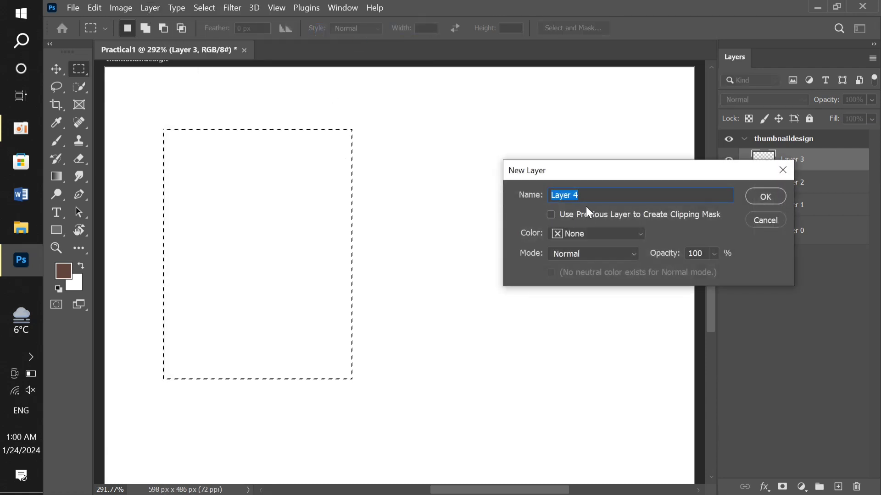
{"action": "left_click", "coordinate": [771, 199]}
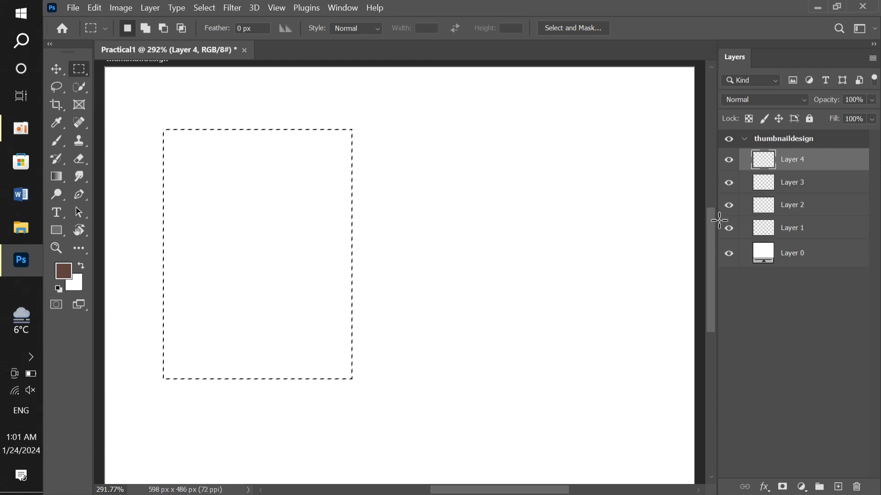
Step: Fill the rectangular selection on Layer 1 with the brown foreground color
{"action": "left_click", "coordinate": [812, 228]}
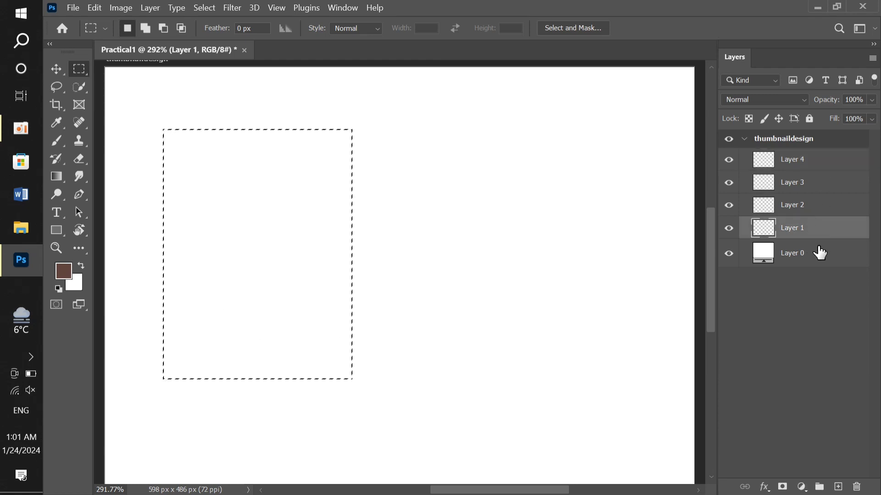
{"action": "left_click", "coordinate": [817, 252]}
{"action": "left_click", "coordinate": [808, 229]}
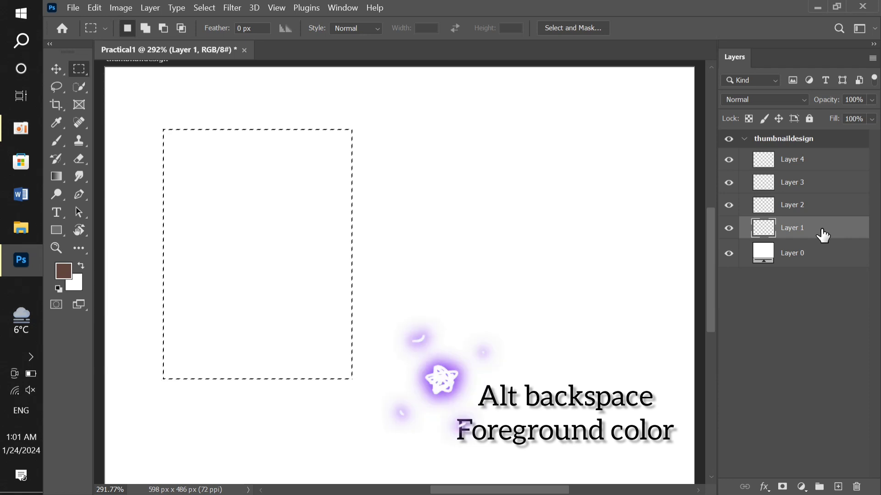
{"action": "key", "text": "alt+BackSpace"}
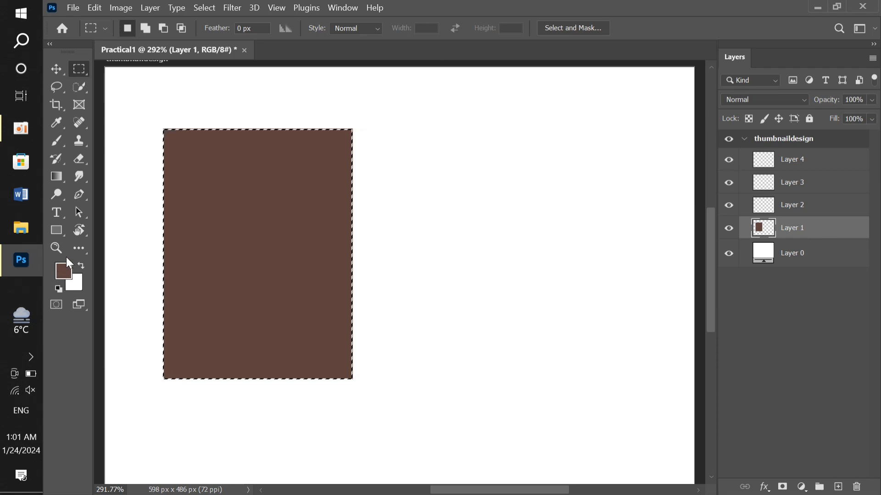
Step: Set the background color to purple, hex 6603e2
{"action": "left_click", "coordinate": [76, 285]}
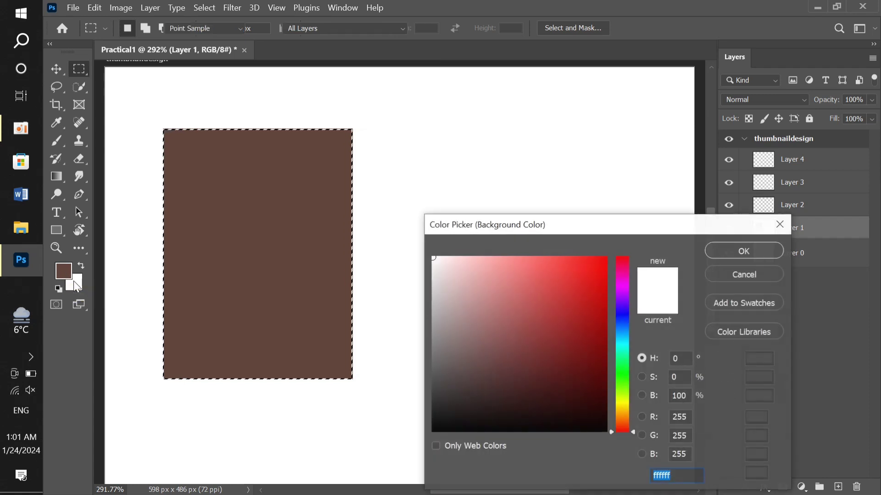
{"action": "left_click", "coordinate": [532, 303]}
{"action": "left_click_drag", "start_coordinate": [532, 303], "coordinate": [601, 305]}
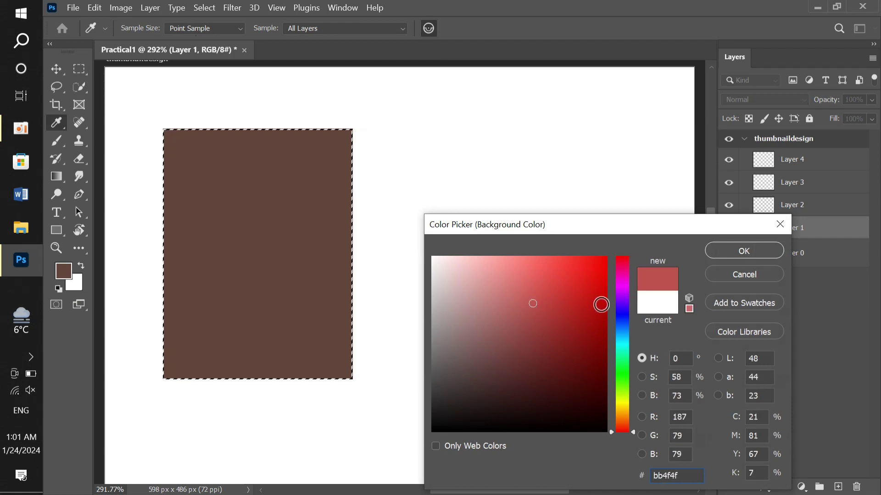
{"action": "left_click", "coordinate": [622, 302]}
{"action": "left_click", "coordinate": [606, 277]}
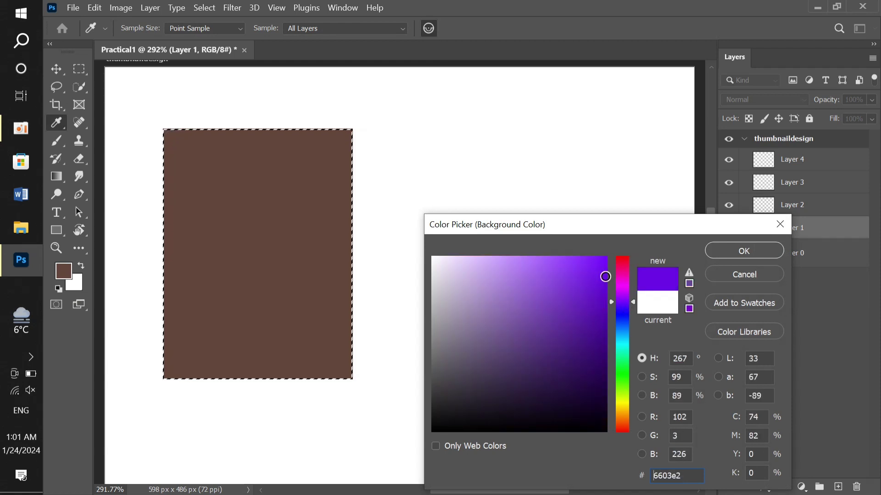
{"action": "left_click", "coordinate": [737, 250]}
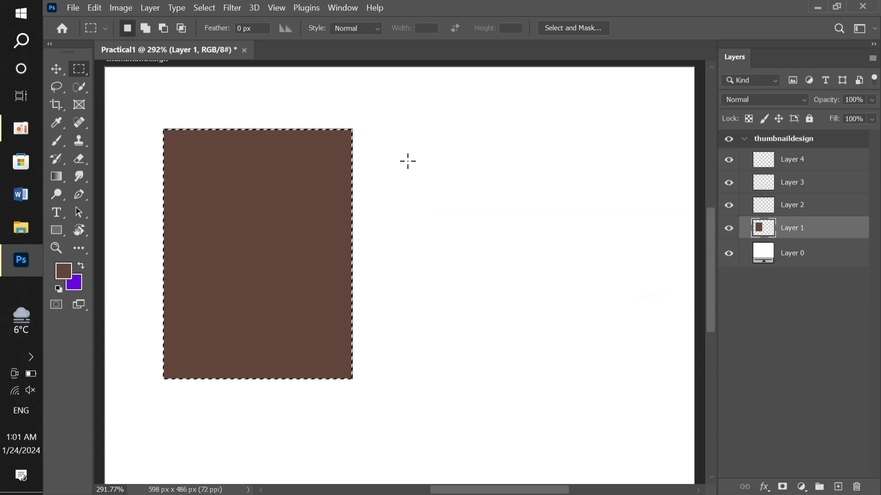
Step: Draw a rectangular selection right of the brown rectangle, fill it with the background color on Layer 2, and switch to the Move tool
{"action": "mouse_move", "coordinate": [407, 161]}
{"action": "left_mouse_down"}
{"action": "mouse_move", "coordinate": [483, 281]}
{"action": "mouse_move", "coordinate": [584, 332]}
{"action": "mouse_move", "coordinate": [564, 336]}
{"action": "mouse_move", "coordinate": [562, 370]}
{"action": "left_mouse_up"}
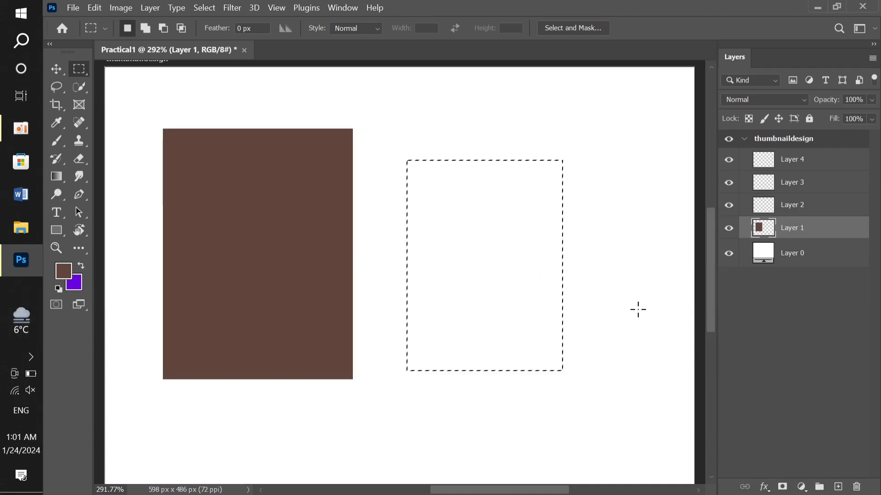
{"action": "left_click", "coordinate": [801, 209]}
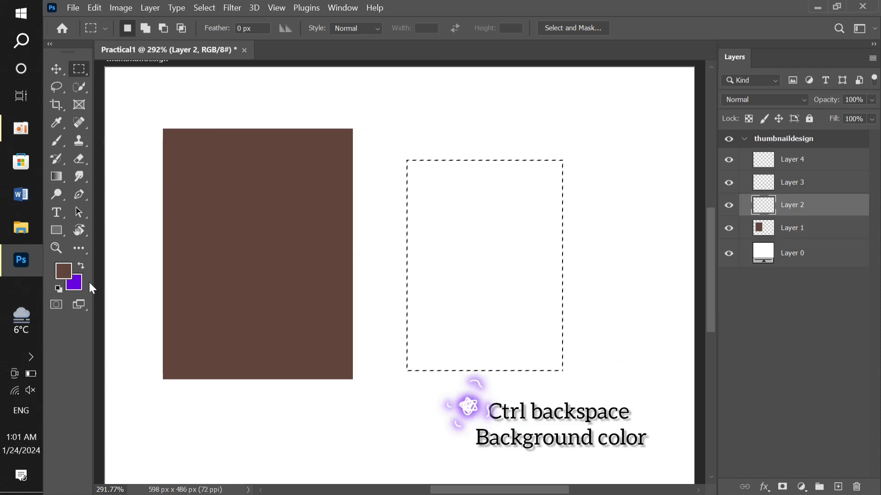
{"action": "key", "text": "ctrl+BackSpace"}
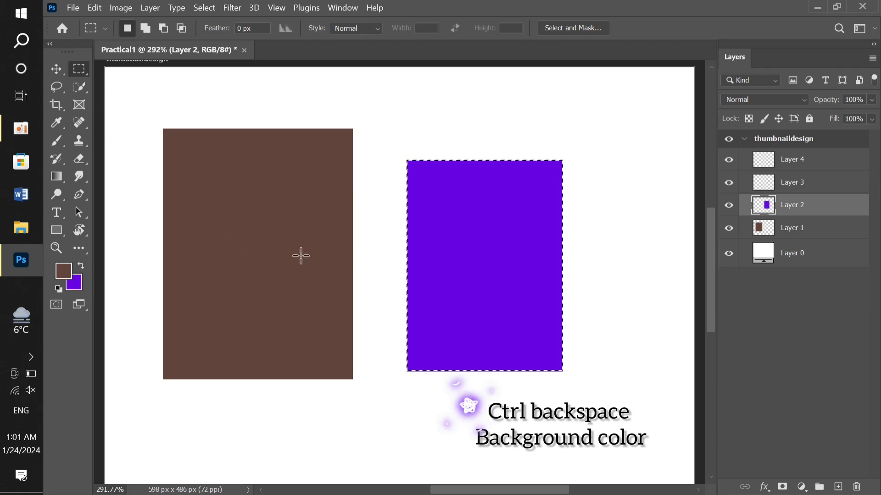
{"action": "key", "text": "v"}
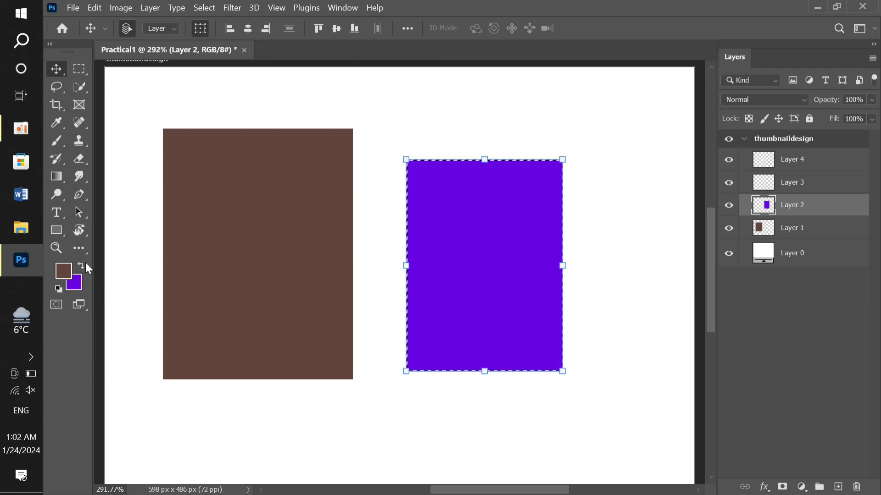
{"action": "left_click", "coordinate": [57, 268]}
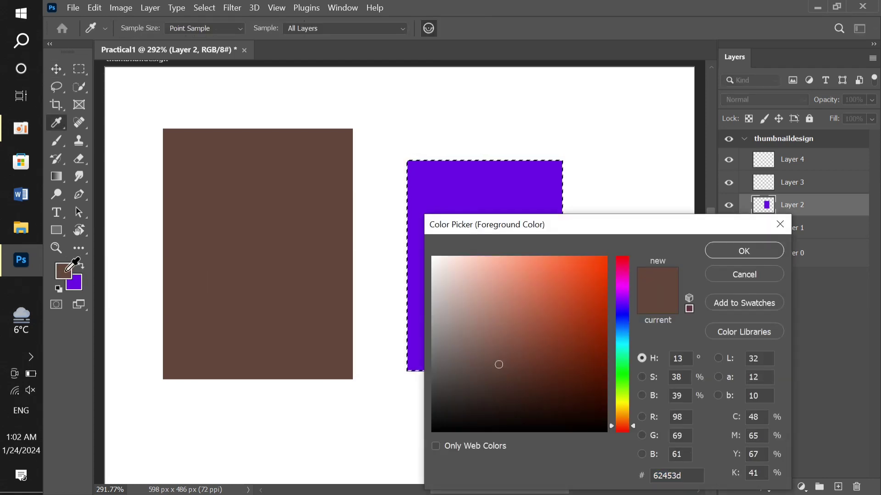
{"action": "left_click", "coordinate": [579, 315]}
{"action": "left_click", "coordinate": [580, 289]}
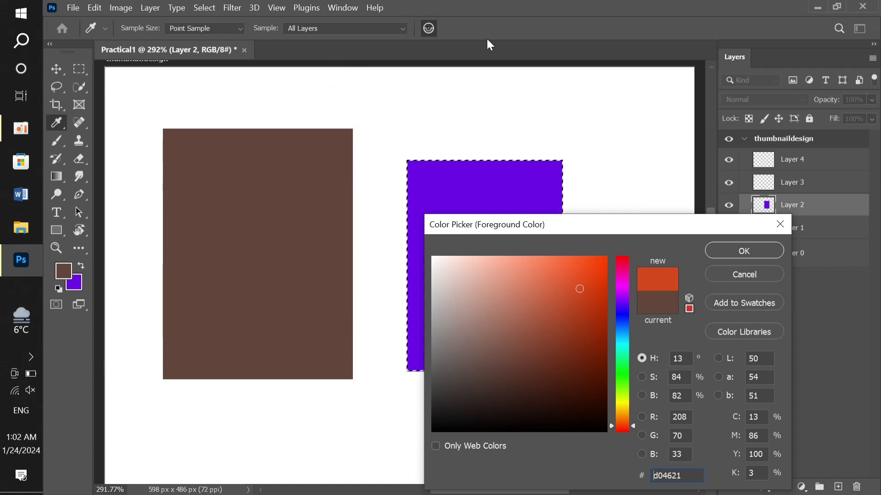
{"action": "left_click", "coordinate": [452, 163]}
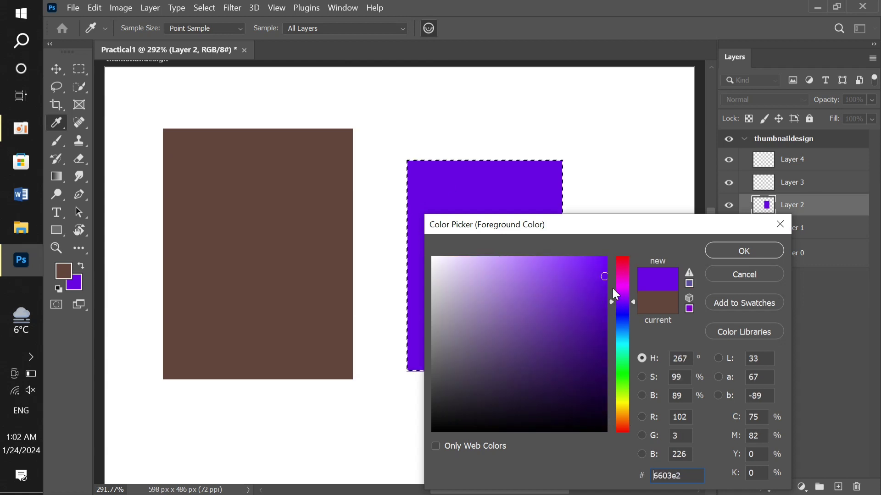
{"action": "left_click", "coordinate": [752, 276]}
Step: Deselect the area around the purple rectangle and make Layer 2 the active layer
{"action": "key", "text": "v"}
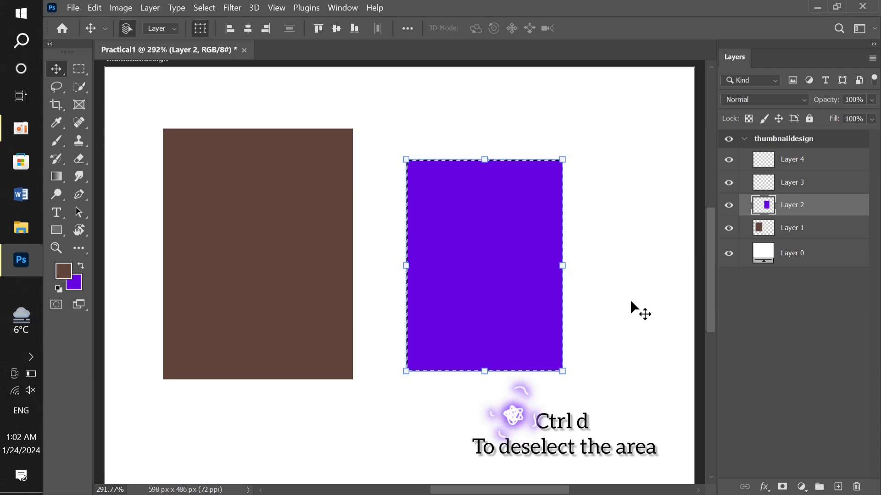
{"action": "key", "text": "ctrl+d"}
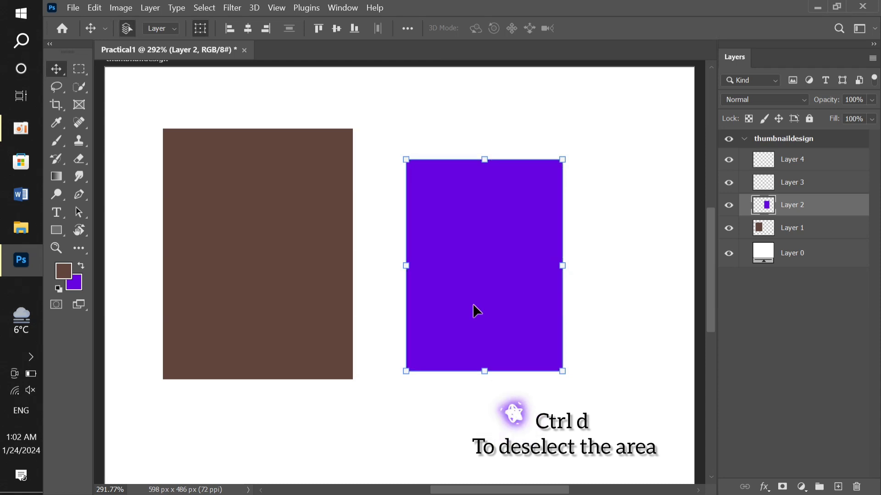
{"action": "left_click", "coordinate": [459, 130]}
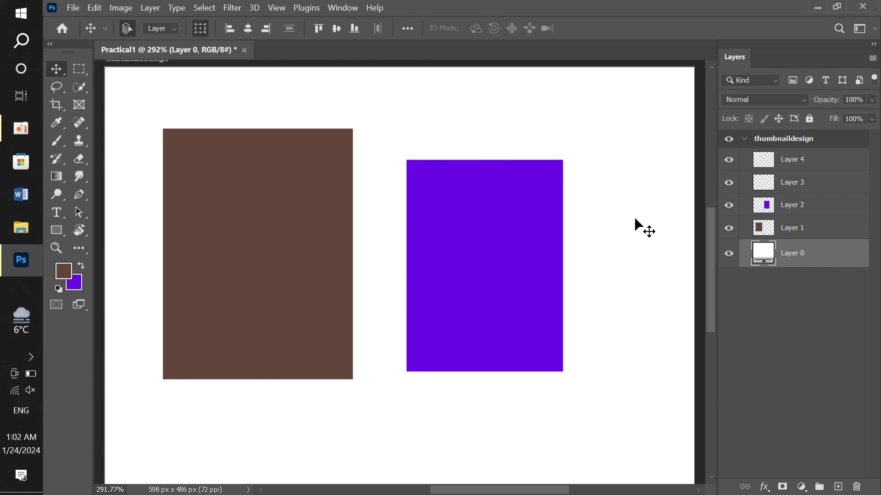
{"action": "left_click", "coordinate": [842, 232]}
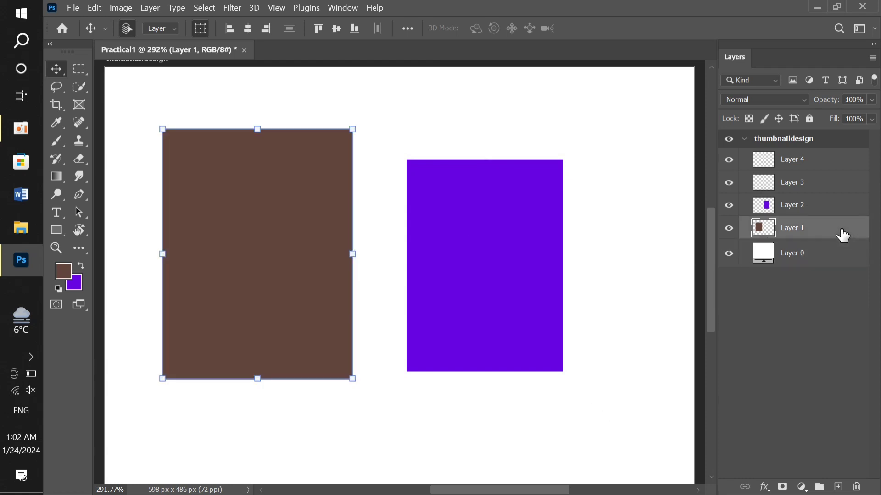
{"action": "left_click", "coordinate": [826, 211]}
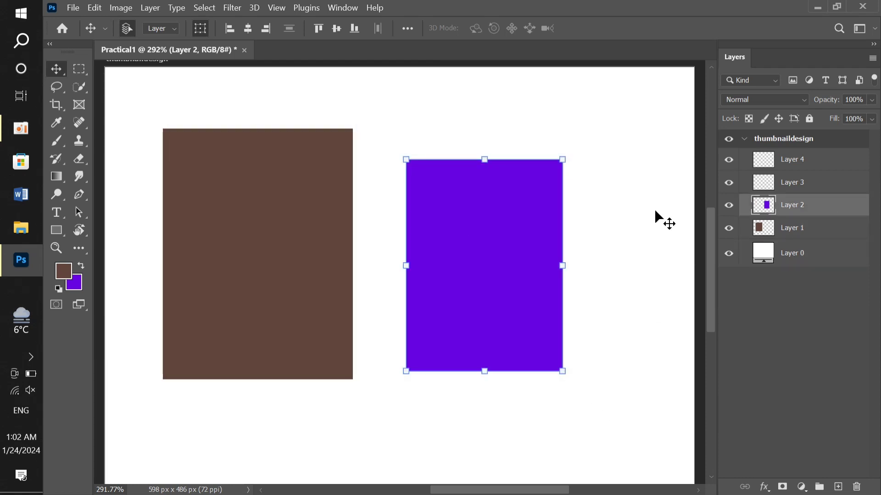
Step: Fill a thin rectangular selection above the brown rectangle with the purple background color on Layer 2, and deselect it
{"action": "left_click", "coordinate": [79, 69]}
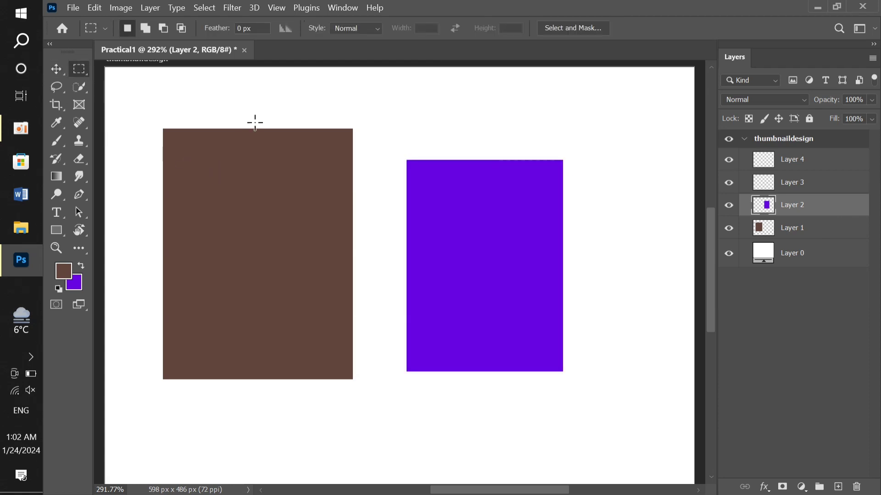
{"action": "left_click_drag", "start_coordinate": [187, 91], "coordinate": [343, 117]}
{"action": "key", "text": "ctrl+BackSpace"}
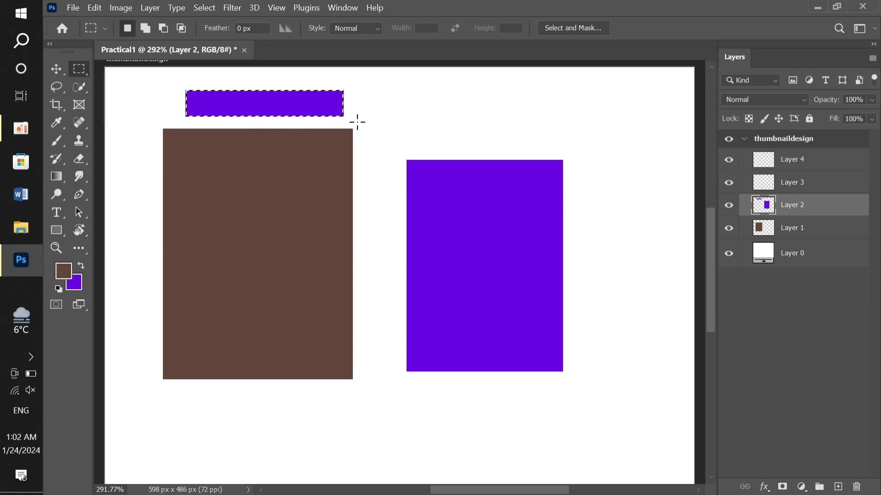
{"action": "key", "text": "ctrl+d"}
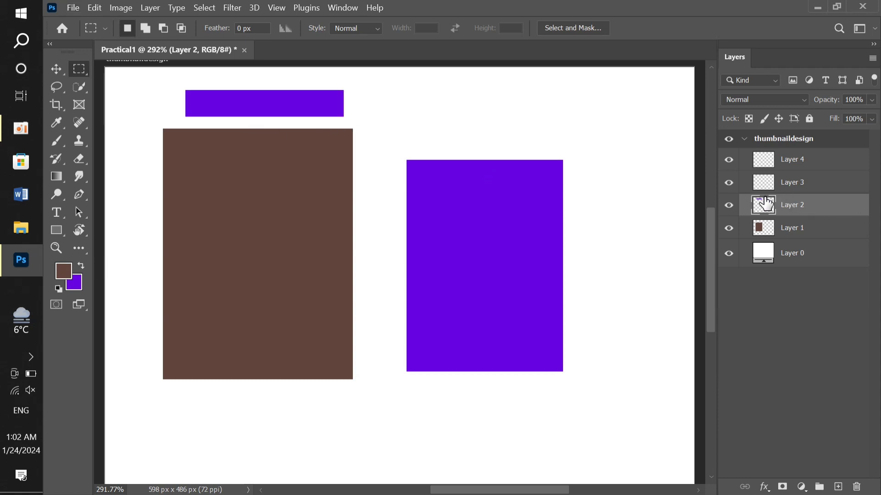
Step: Hide Layer 2 and show it again to check which shapes it holds
{"action": "left_click", "coordinate": [729, 206]}
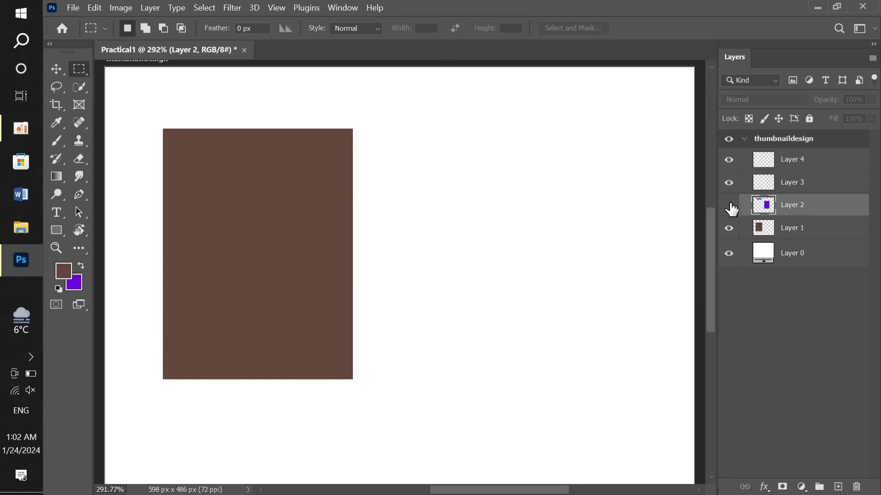
{"action": "left_click", "coordinate": [729, 206]}
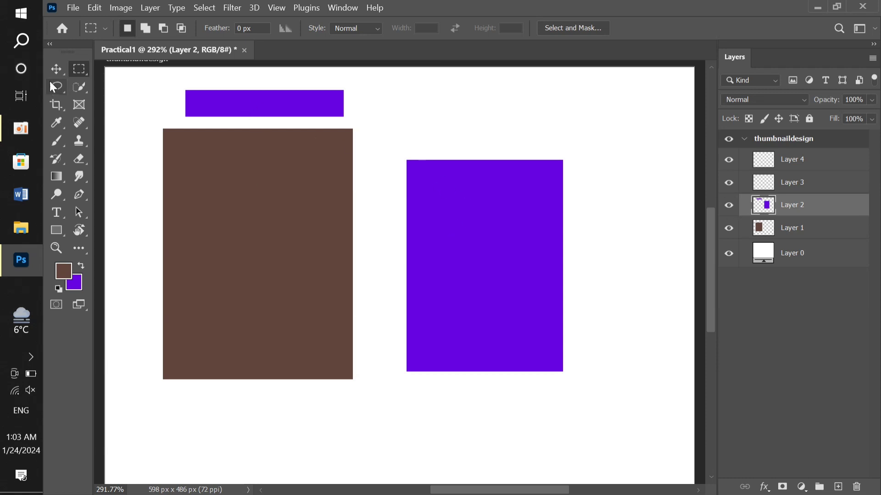
Step: Scale Layer 2's purple shapes to about 72% and move them level with the brown rectangle's bottom edge
{"action": "left_click", "coordinate": [52, 68]}
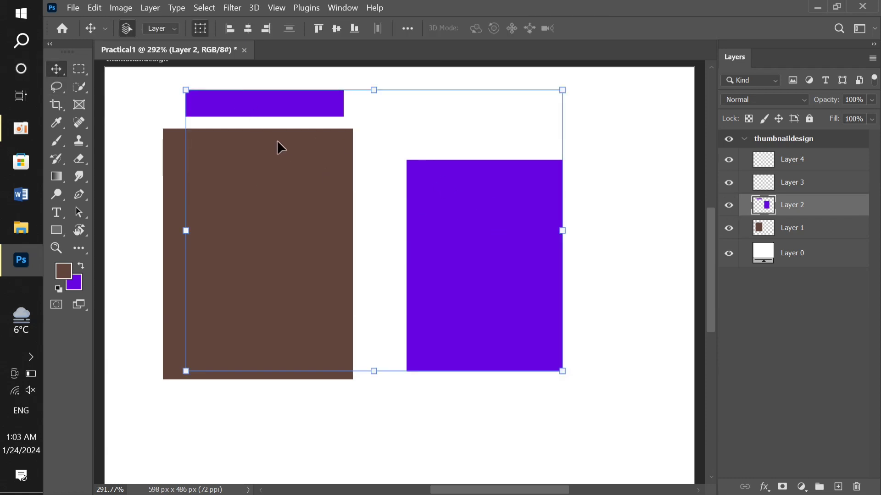
{"action": "left_click_drag", "start_coordinate": [500, 223], "coordinate": [503, 251]}
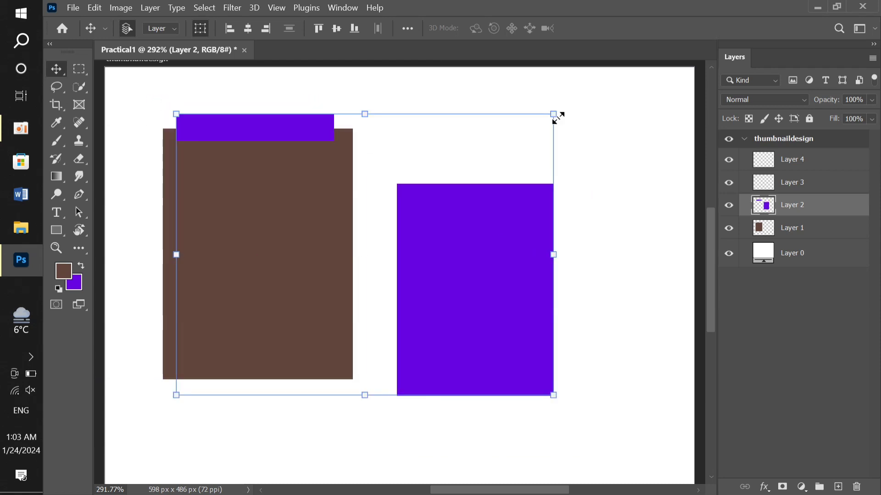
{"action": "left_click_drag", "start_coordinate": [551, 113], "coordinate": [448, 195]}
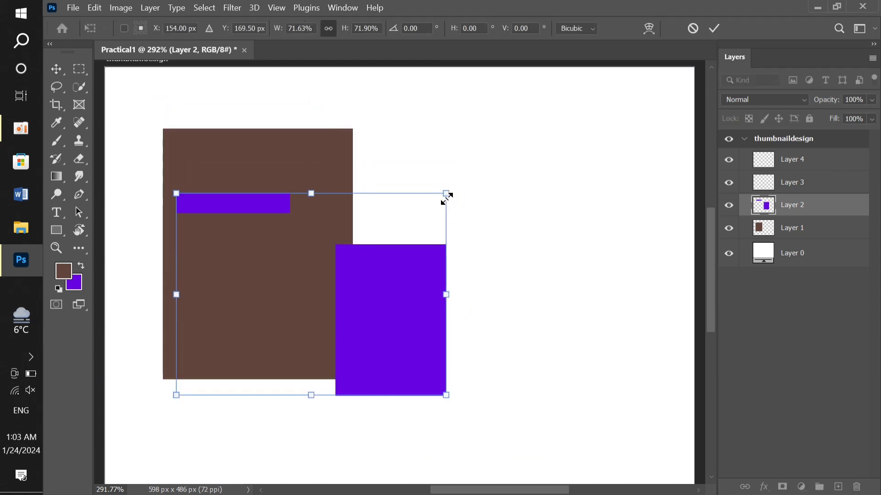
{"action": "left_click_drag", "start_coordinate": [382, 315], "coordinate": [412, 298]}
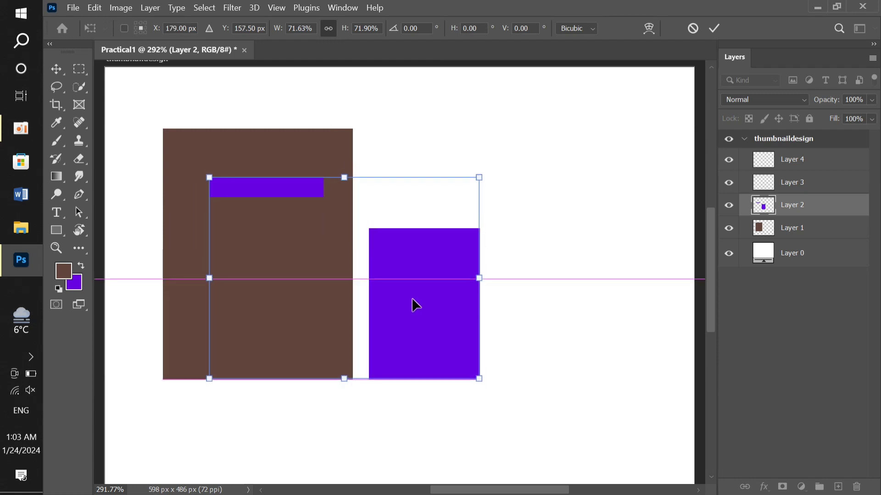
{"action": "left_click", "coordinate": [714, 28]}
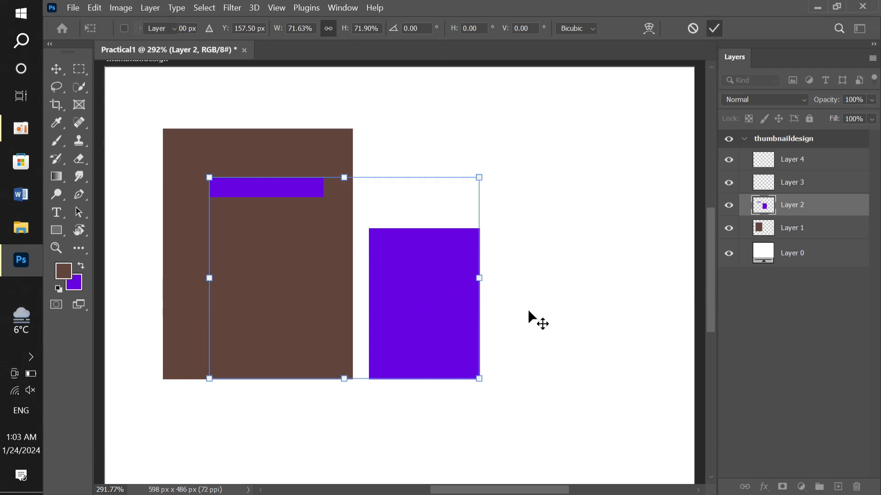
Step: Fill a large elliptical selection overlapping the purple rectangle's upper corner with the background color on Layer 3, and deselect it
{"action": "left_click", "coordinate": [810, 184]}
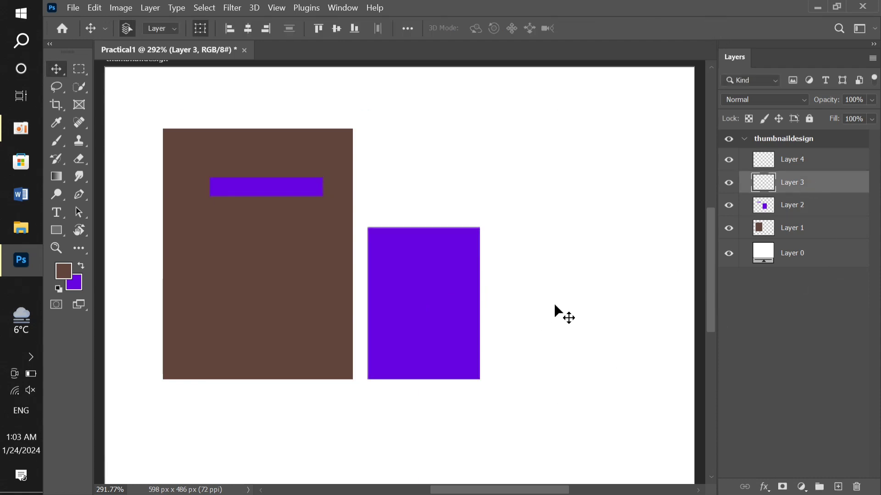
{"action": "left_click", "coordinate": [84, 70]}
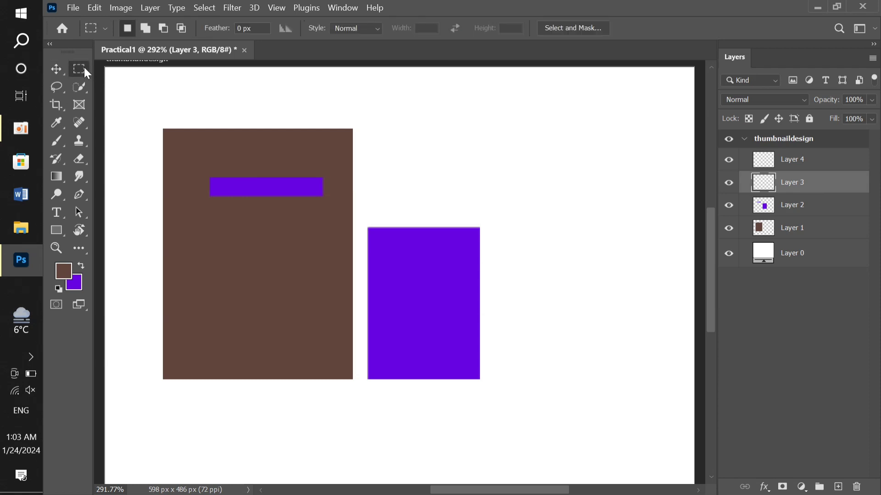
{"action": "right_click", "coordinate": [84, 67]}
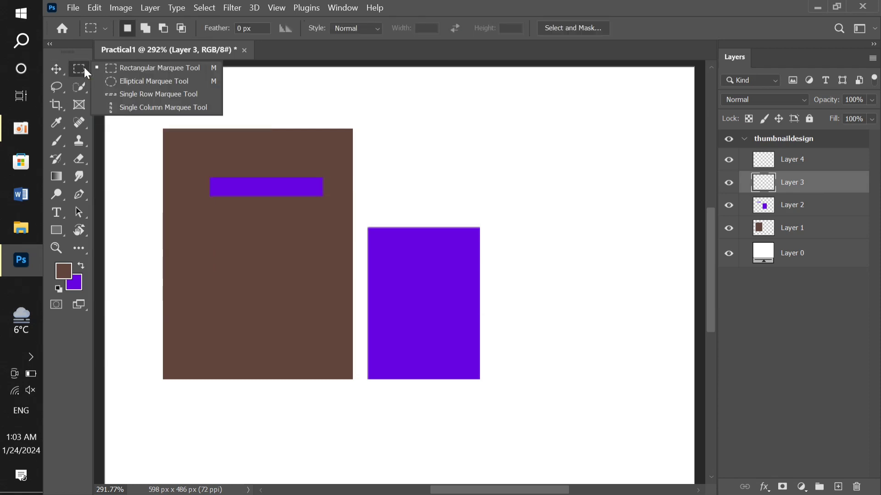
{"action": "left_click", "coordinate": [132, 81]}
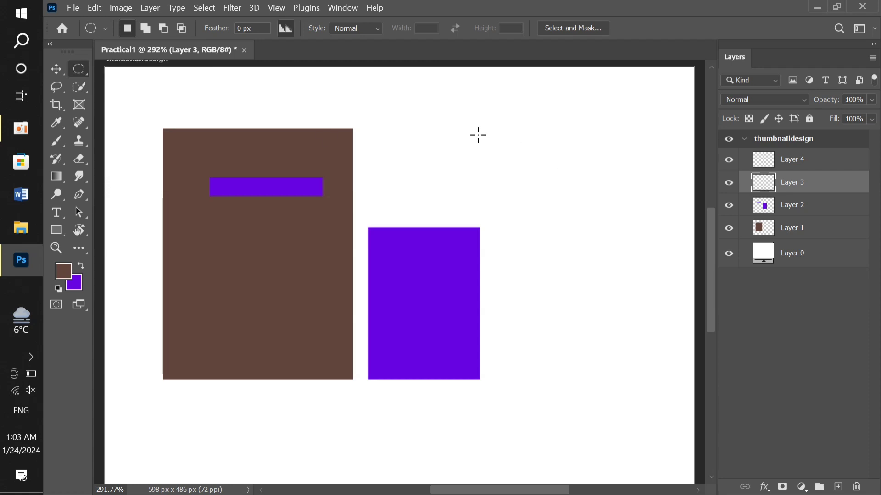
{"action": "left_click_drag", "start_coordinate": [432, 114], "coordinate": [628, 273]}
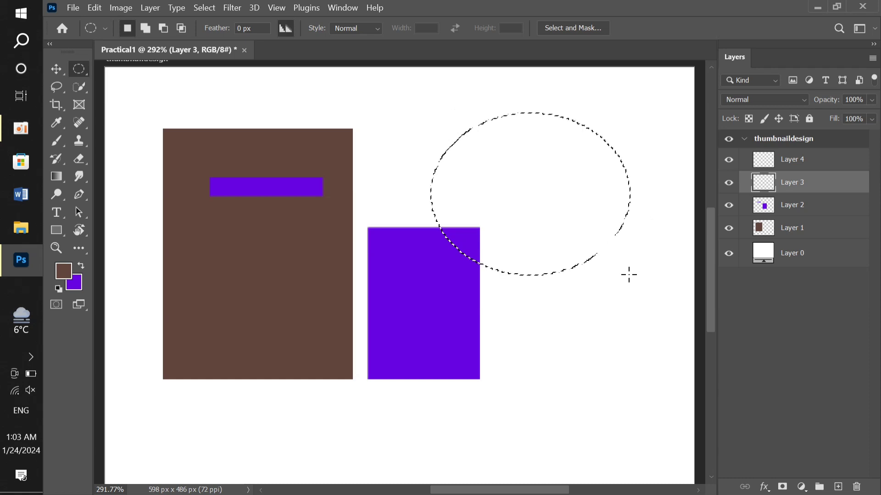
{"action": "key", "text": "ctrl+BackSpace"}
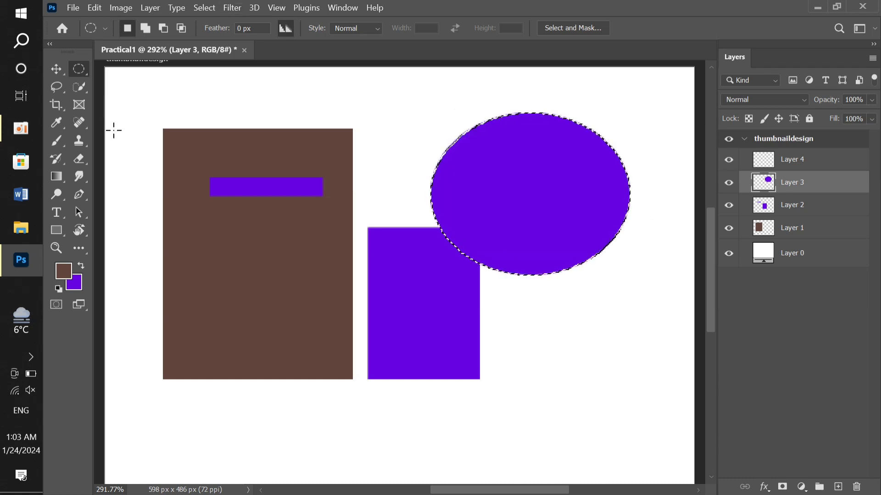
{"action": "key", "text": "ctrl+d"}
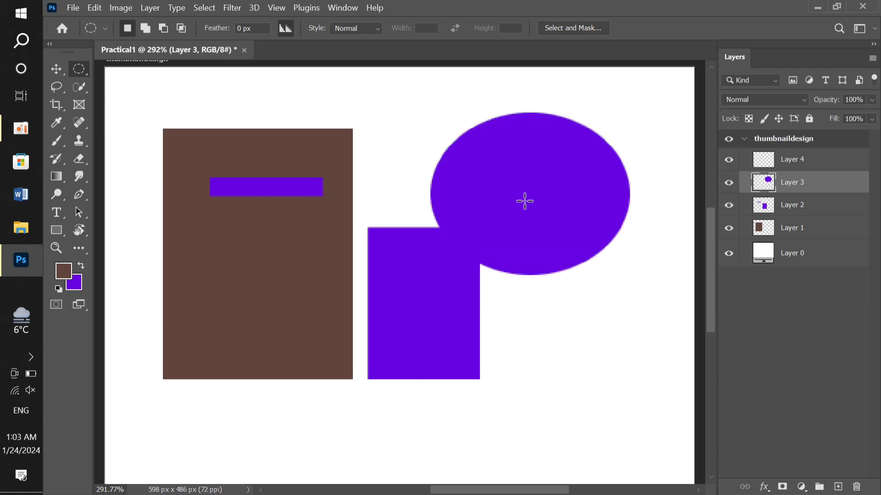
Step: Move the purple ellipse to the artboard's lower right and shift Layer 2's purple shapes up, clear of it
{"action": "key", "text": "v"}
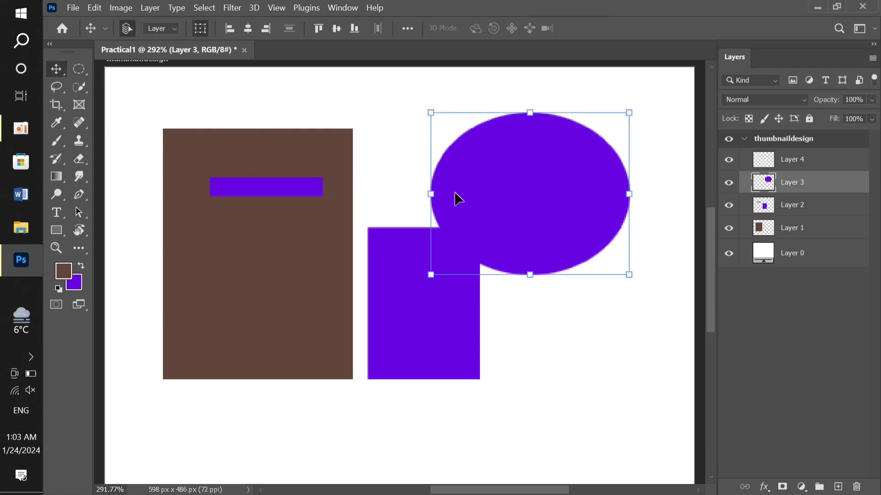
{"action": "left_click_drag", "start_coordinate": [525, 216], "coordinate": [574, 404]}
{"action": "left_click_drag", "start_coordinate": [404, 326], "coordinate": [460, 233]}
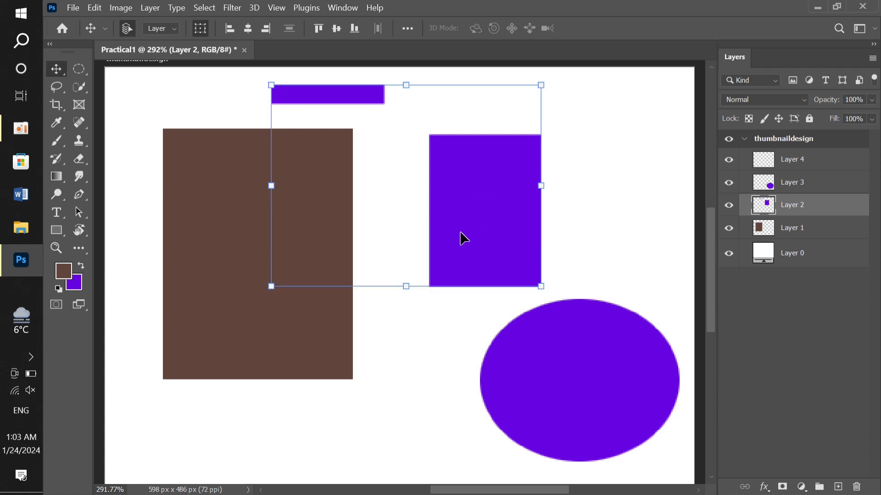
{"action": "left_click", "coordinate": [334, 355]}
{"action": "left_click", "coordinate": [592, 401]}
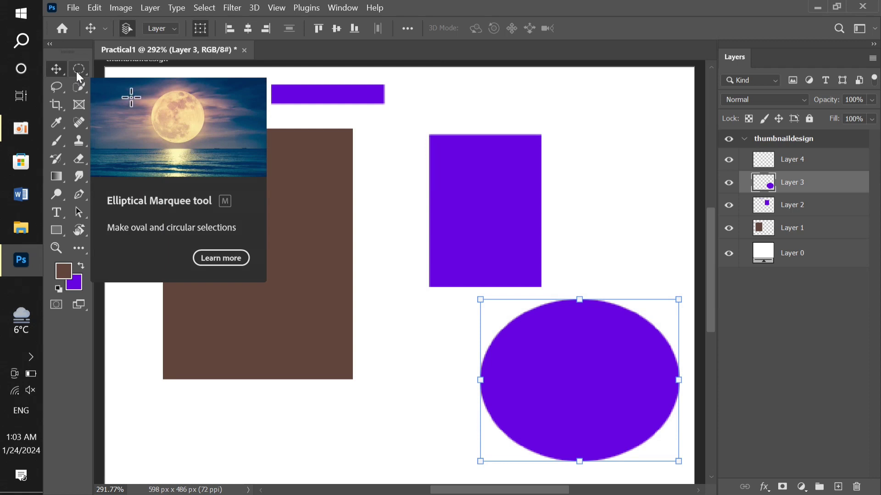
Step: Fill a small circular selection between the brown rectangle and the ellipse with the brown foreground color on Layer 4, and deselect it
{"action": "left_click", "coordinate": [391, 141]}
{"action": "key", "text": "m"}
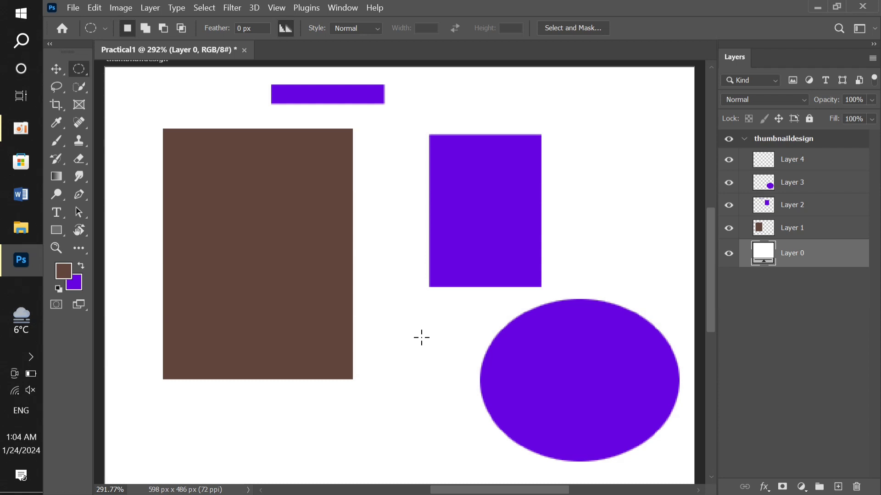
{"action": "left_click", "coordinate": [749, 165]}
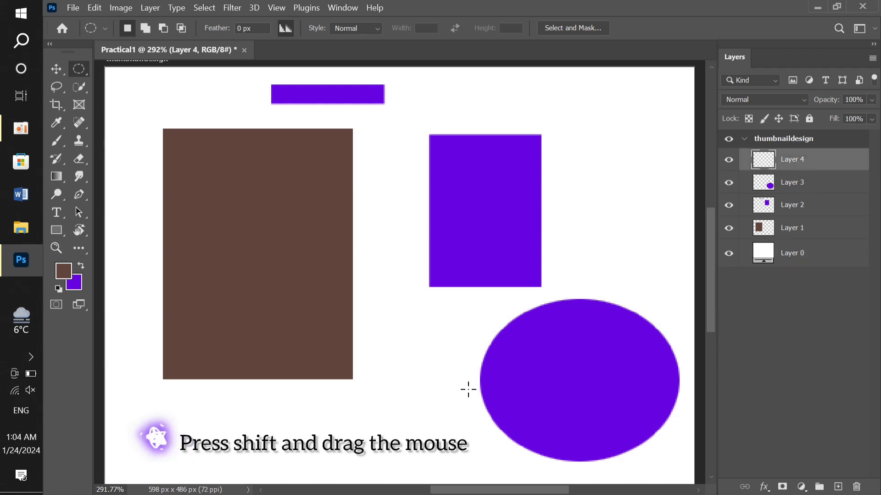
{"action": "left_click_drag", "start_coordinate": [387, 356], "coordinate": [518, 412]}
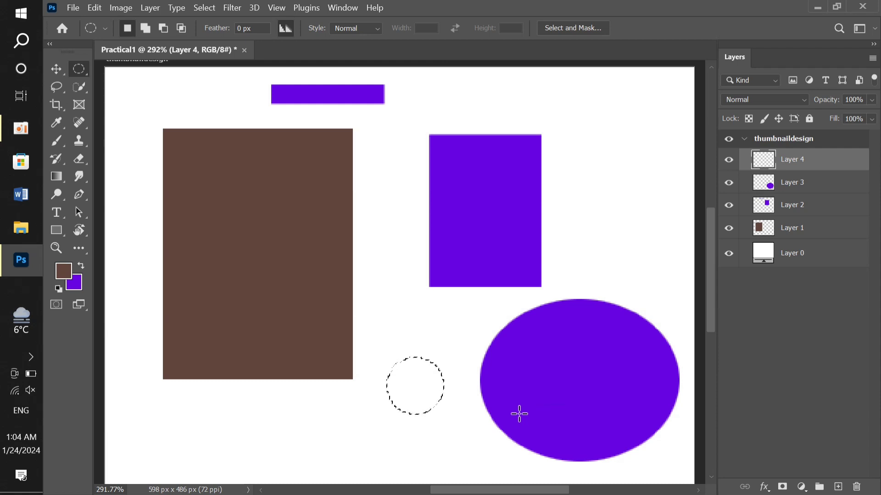
{"action": "key", "text": "alt+BackSpace"}
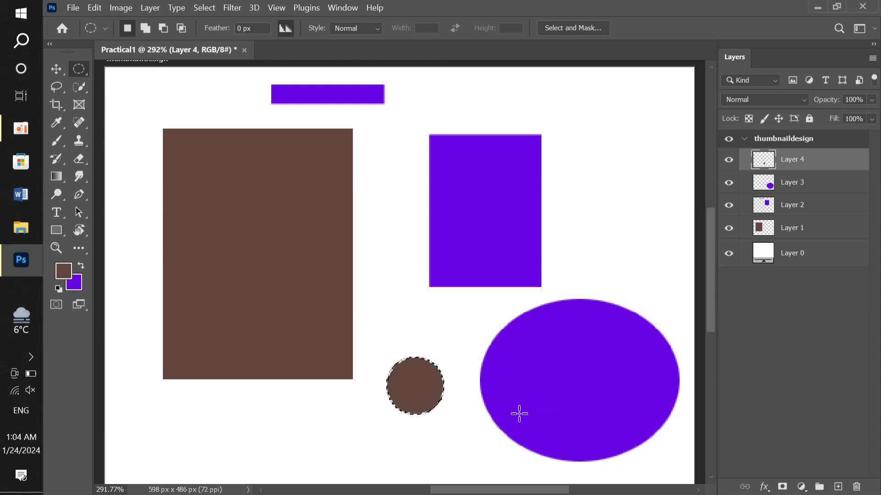
{"action": "left_click", "coordinate": [61, 68]}
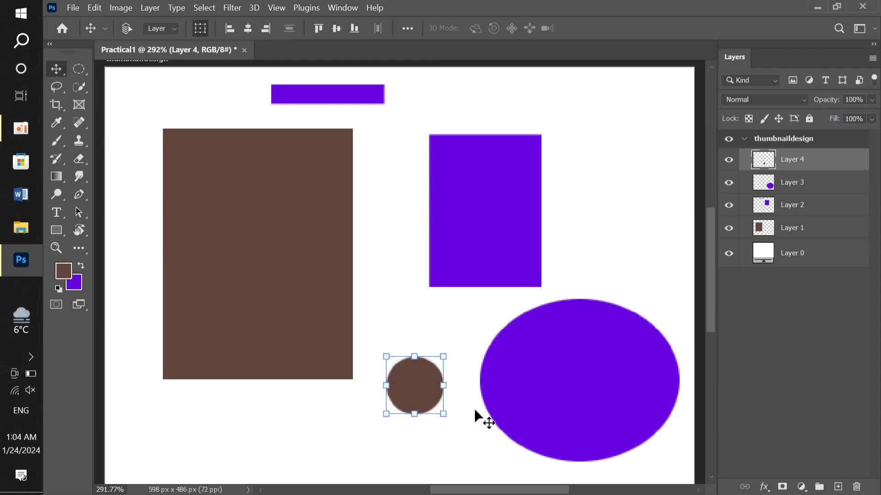
{"action": "left_click", "coordinate": [368, 295], "text": "ctrl"}
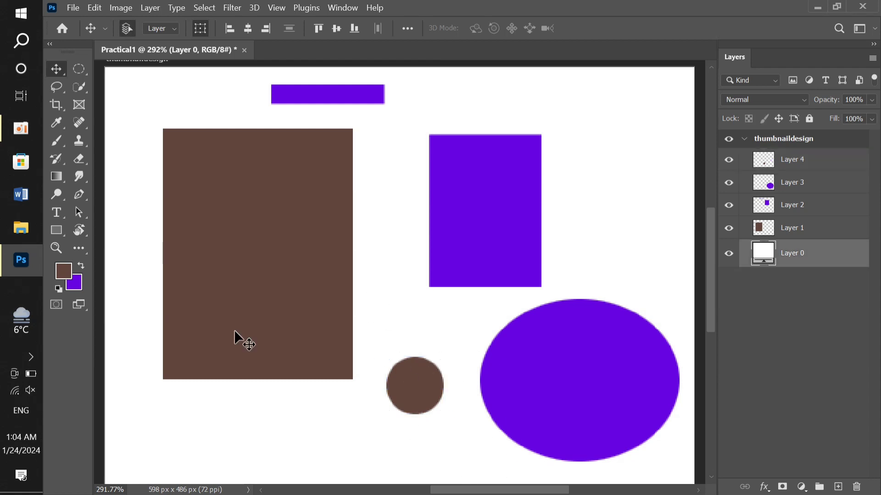
Step: Draw a square Rectangular Marquee selection beside the purple rectangle's upper right corner and add a new layer above Layer 0
{"action": "left_click", "coordinate": [77, 69]}
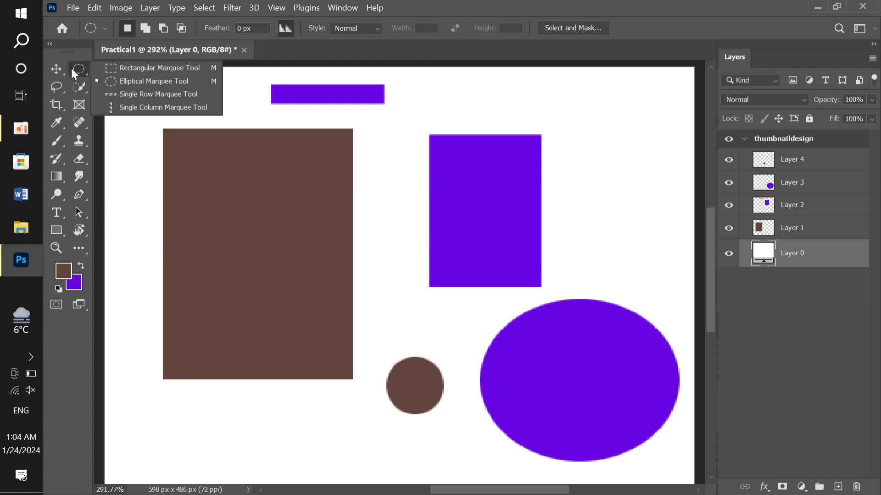
{"action": "left_click", "coordinate": [115, 68]}
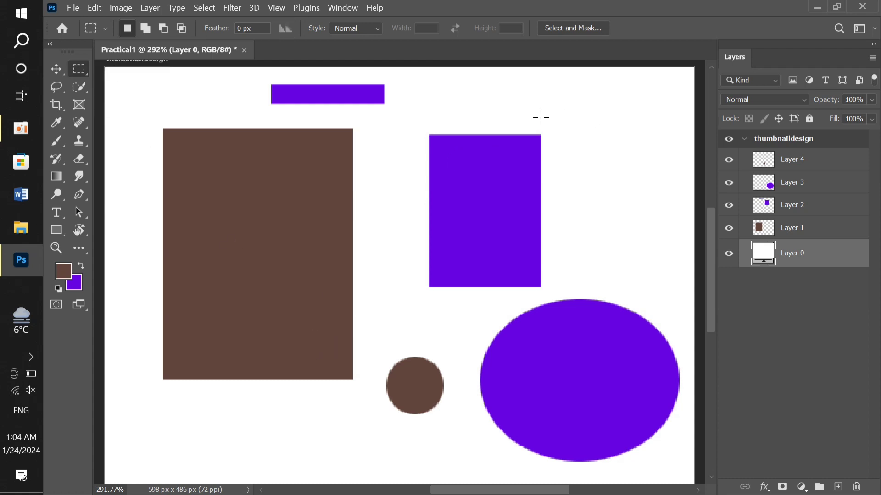
{"action": "left_click_drag", "start_coordinate": [540, 117], "coordinate": [667, 243]}
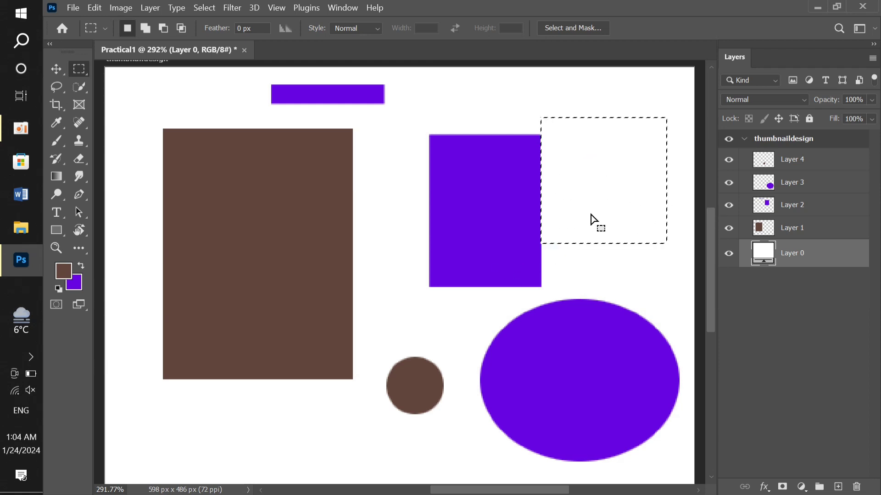
{"action": "left_click", "coordinate": [838, 487]}
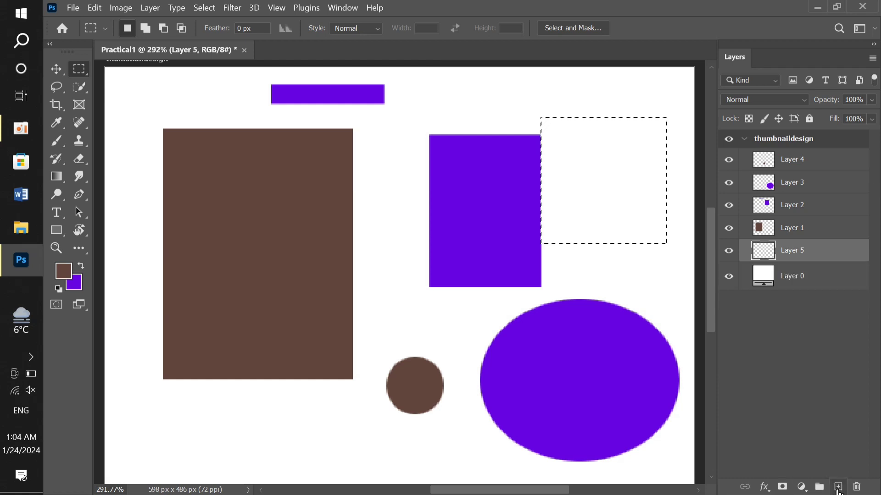
{"action": "left_click", "coordinate": [603, 197]}
{"action": "key", "text": "ctrl+BackSpace"}
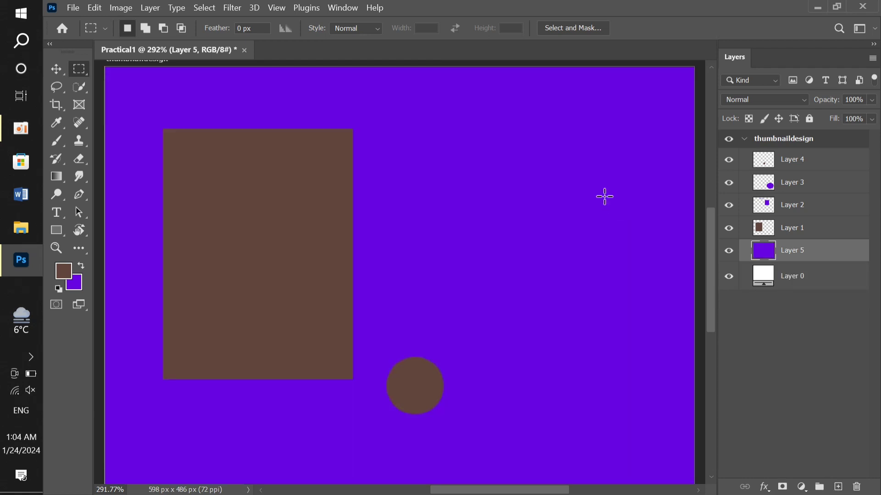
{"action": "key", "text": "ctrl+z"}
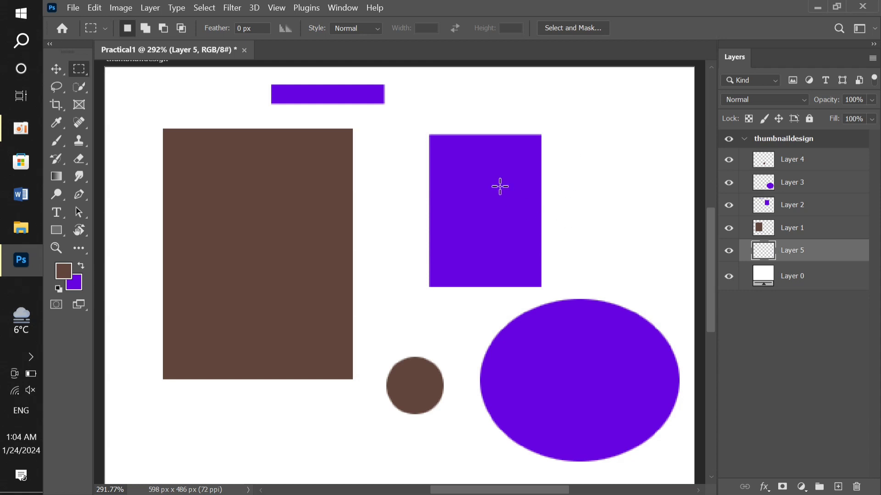
Step: Fill a square selection beside the purple rectangle with the background color on Layer 5, move it onto the brown rectangle, and deselect it
{"action": "left_click_drag", "start_coordinate": [543, 103], "coordinate": [652, 248]}
{"action": "key", "text": "ctrl+BackSpace"}
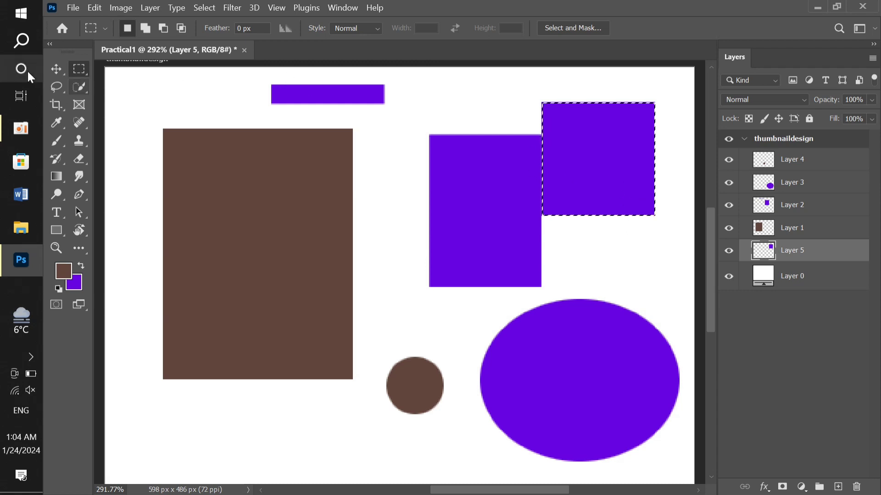
{"action": "left_click", "coordinate": [57, 70]}
{"action": "left_click_drag", "start_coordinate": [592, 166], "coordinate": [249, 257]}
{"action": "key", "text": "ctrl+d"}
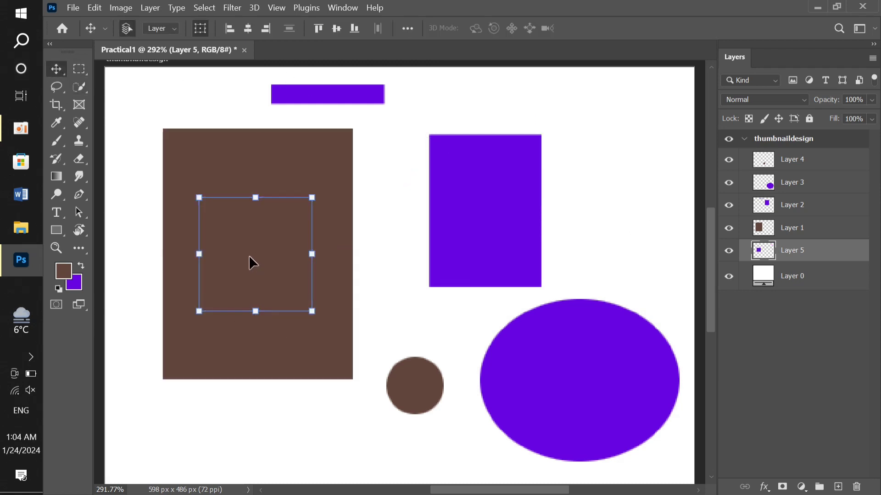
{"action": "left_click", "coordinate": [479, 282]}
{"action": "left_click", "coordinate": [375, 337]}
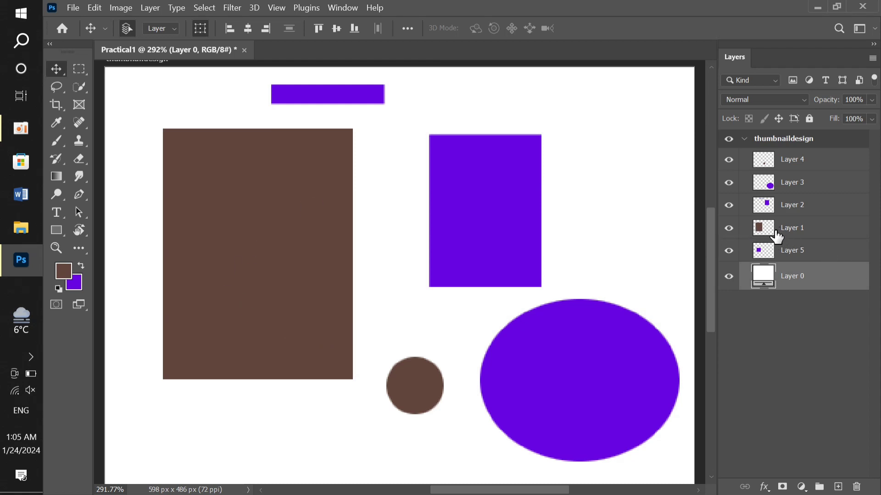
Step: Toggle Layer 1's visibility off and on, and reorder Layer 5 above Layer 1
{"action": "left_click", "coordinate": [729, 228]}
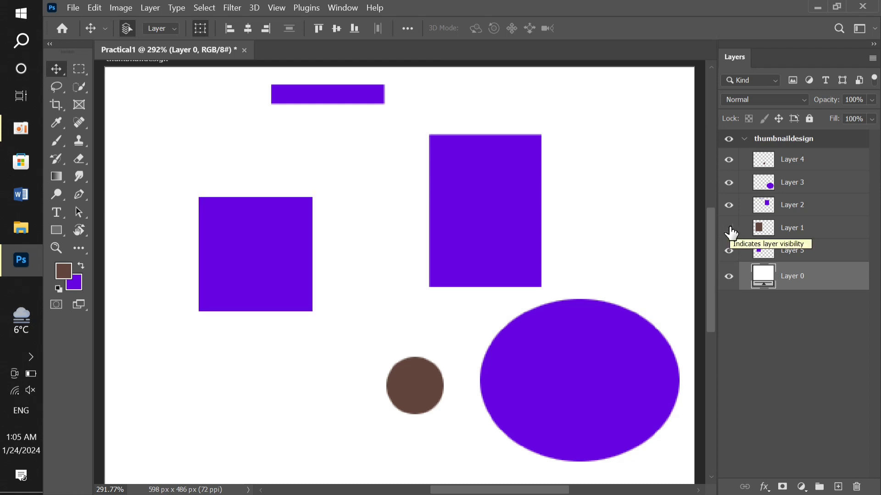
{"action": "left_click", "coordinate": [730, 228]}
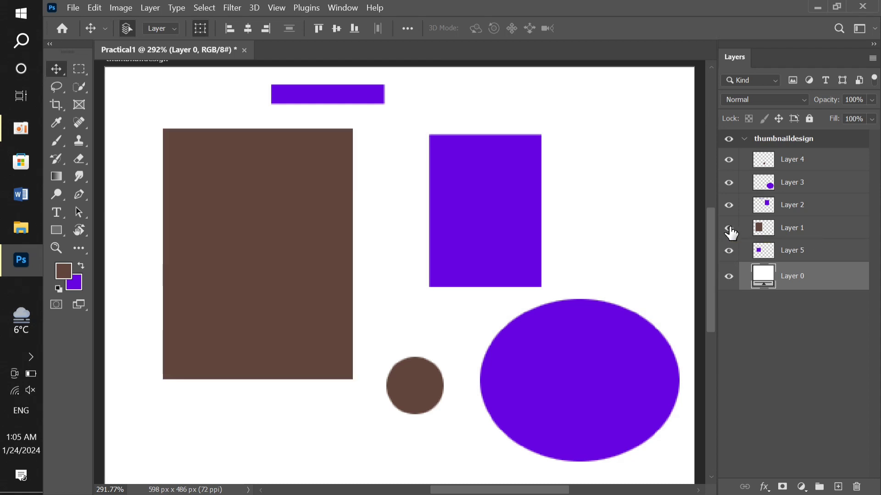
{"action": "left_click", "coordinate": [802, 255]}
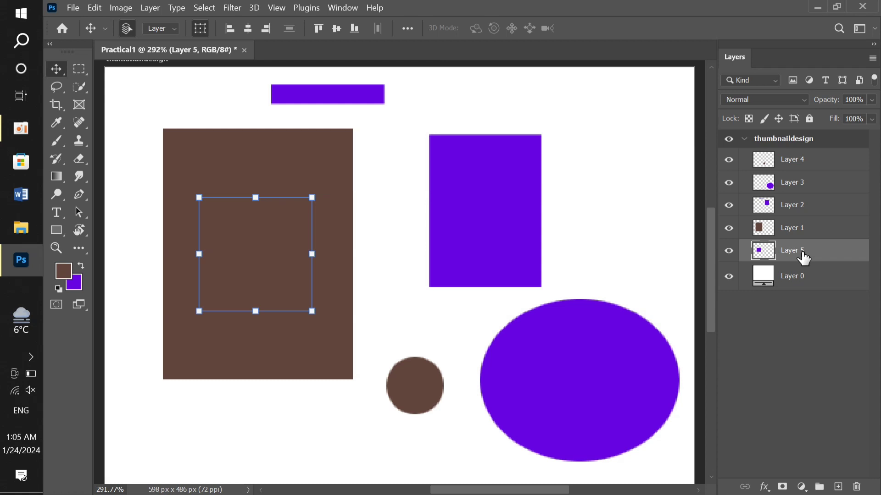
{"action": "left_click_drag", "start_coordinate": [803, 258], "coordinate": [762, 222]}
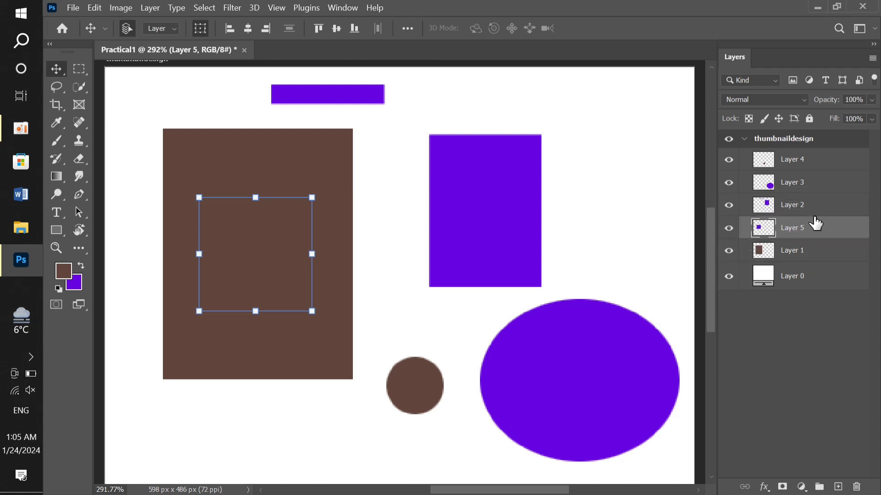
{"action": "left_click", "coordinate": [381, 256]}
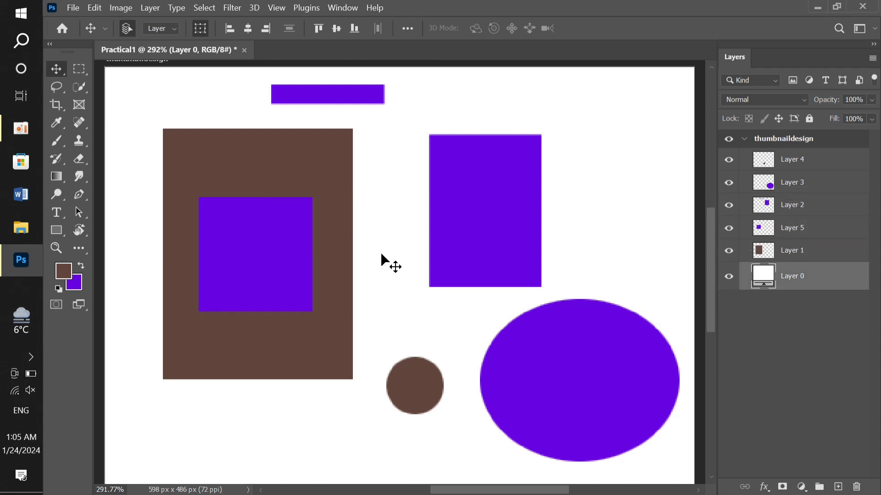
{"action": "left_click", "coordinate": [291, 324]}
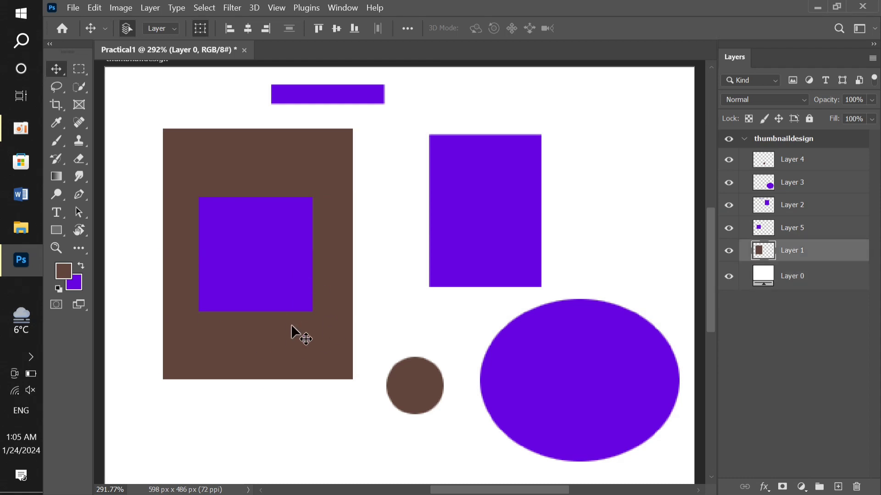
{"action": "left_click", "coordinate": [268, 263]}
{"action": "left_click", "coordinate": [405, 271]}
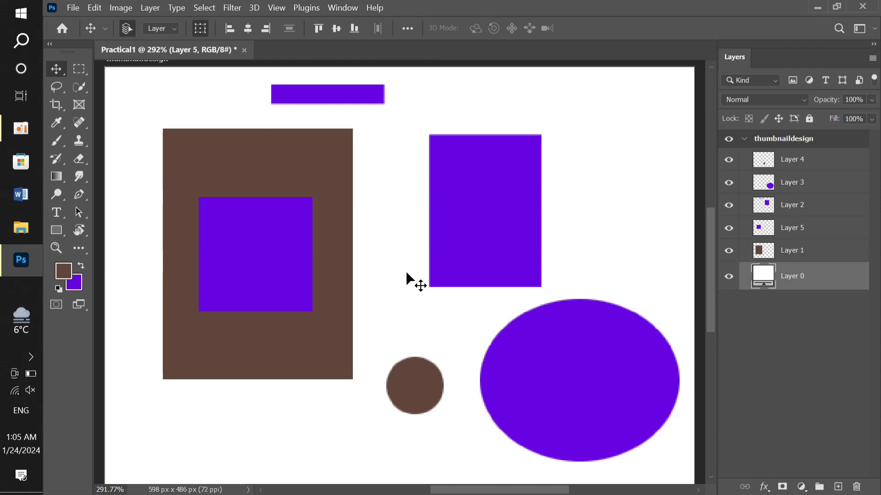
Step: Move Layer 4's brown circle to the center of the purple ellipse and toggle its visibility off and on
{"action": "mouse_move", "coordinate": [797, 207]}
{"action": "left_mouse_down"}
{"action": "mouse_move", "coordinate": [800, 243]}
{"action": "mouse_move", "coordinate": [802, 193]}
{"action": "left_mouse_up"}
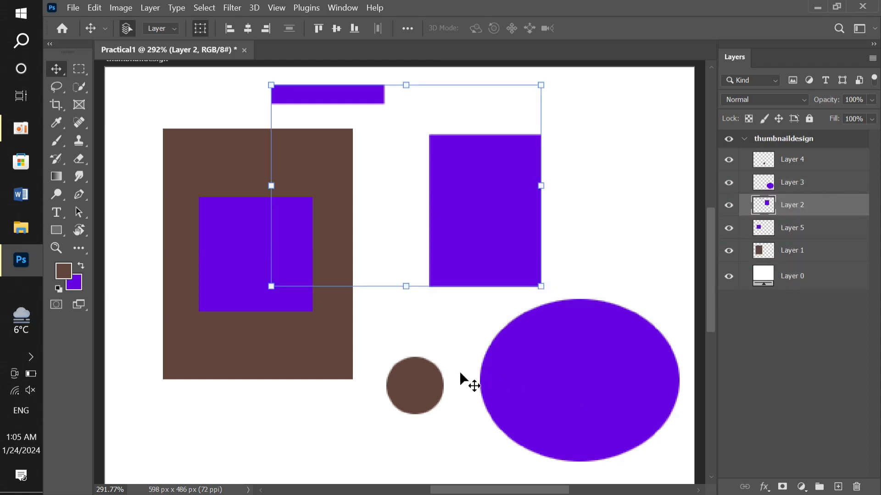
{"action": "left_click_drag", "start_coordinate": [413, 390], "coordinate": [579, 385]}
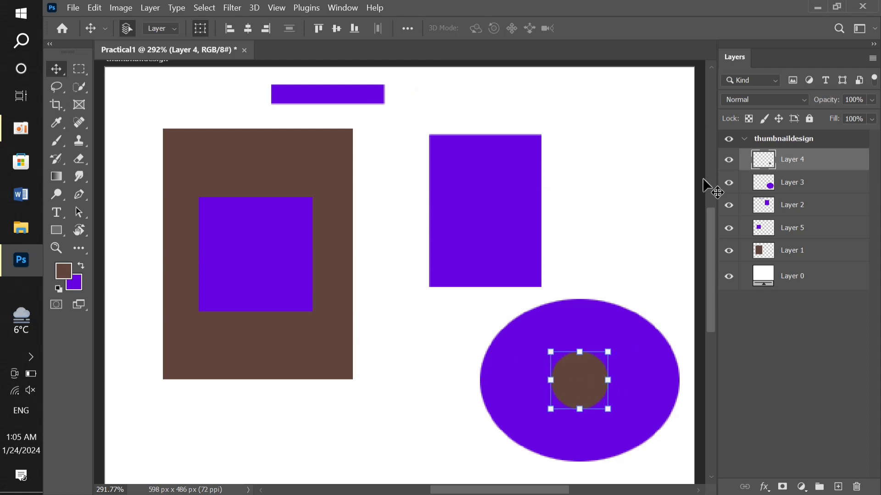
{"action": "left_click", "coordinate": [727, 161]}
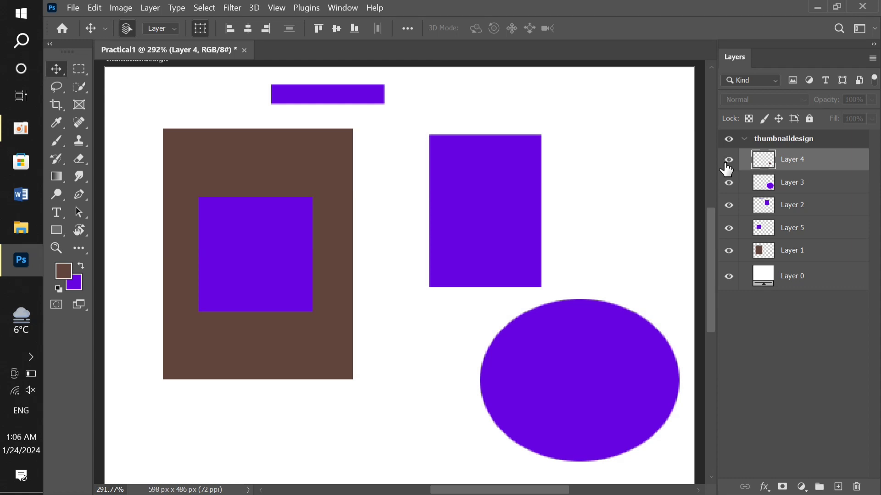
{"action": "left_click", "coordinate": [727, 161]}
{"action": "left_click", "coordinate": [728, 160]}
{"action": "left_click", "coordinate": [729, 160]}
{"action": "left_click", "coordinate": [479, 333]}
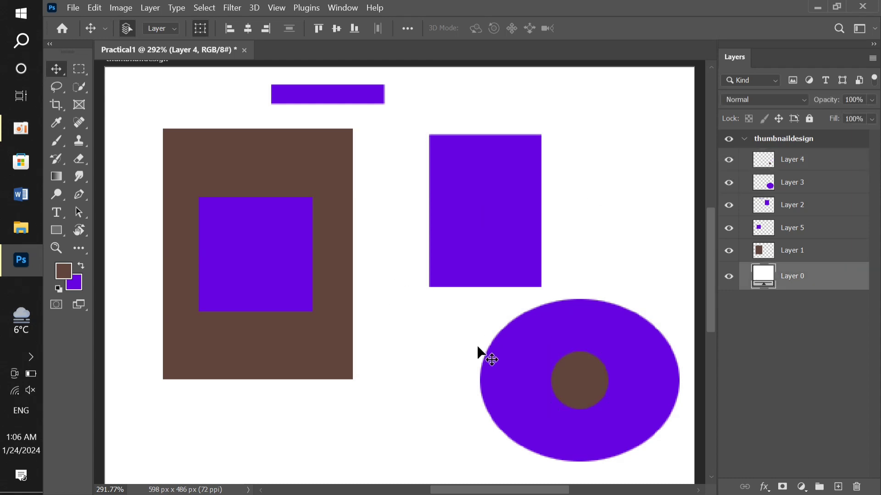
Step: Draw a freehand Lasso selection from the brown rectangle's edge across the large purple rectangle to the ellipse, and deselect it
{"action": "left_click", "coordinate": [79, 68]}
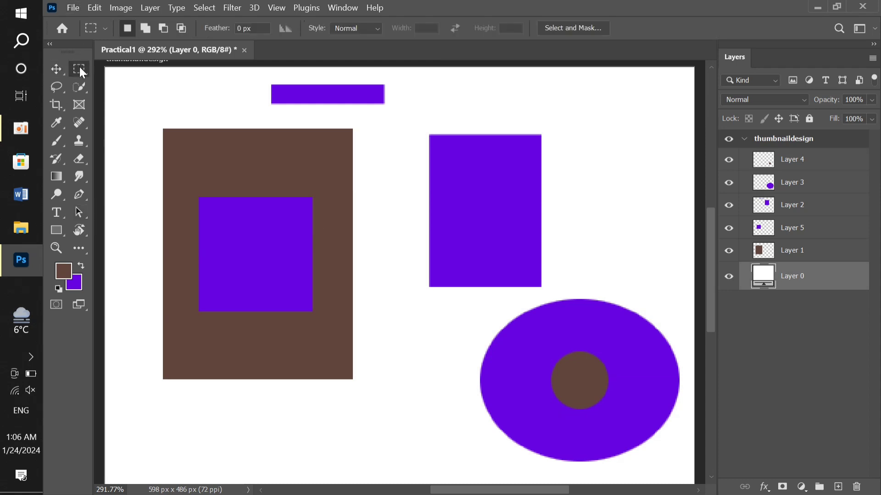
{"action": "left_click", "coordinate": [55, 88]}
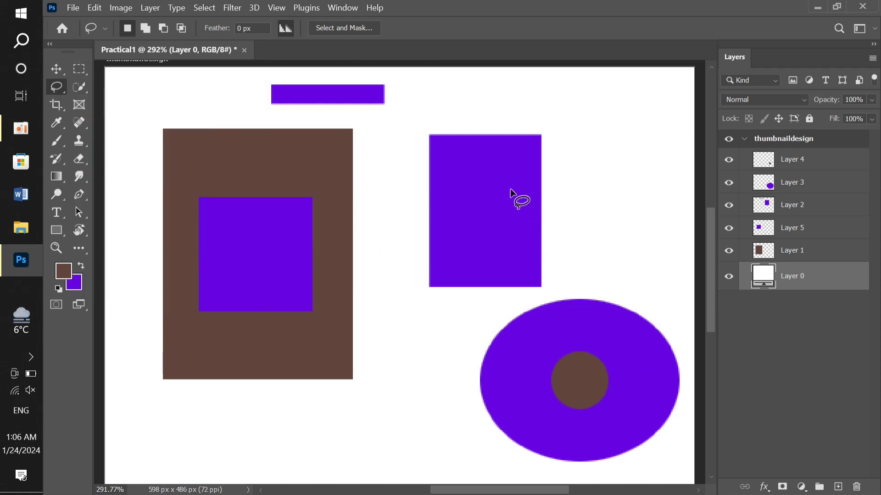
{"action": "mouse_move", "coordinate": [462, 161]}
{"action": "left_mouse_down"}
{"action": "mouse_move", "coordinate": [354, 239]}
{"action": "mouse_move", "coordinate": [350, 312]}
{"action": "mouse_move", "coordinate": [426, 360]}
{"action": "mouse_move", "coordinate": [586, 295]}
{"action": "mouse_move", "coordinate": [592, 160]}
{"action": "left_mouse_up"}
{"action": "left_click_drag", "start_coordinate": [441, 181], "coordinate": [443, 186]}
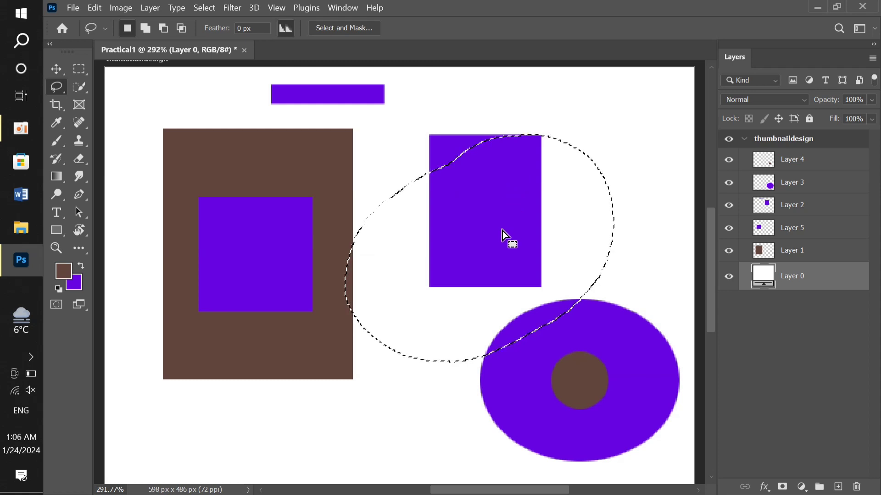
{"action": "key", "text": "ctrl+d"}
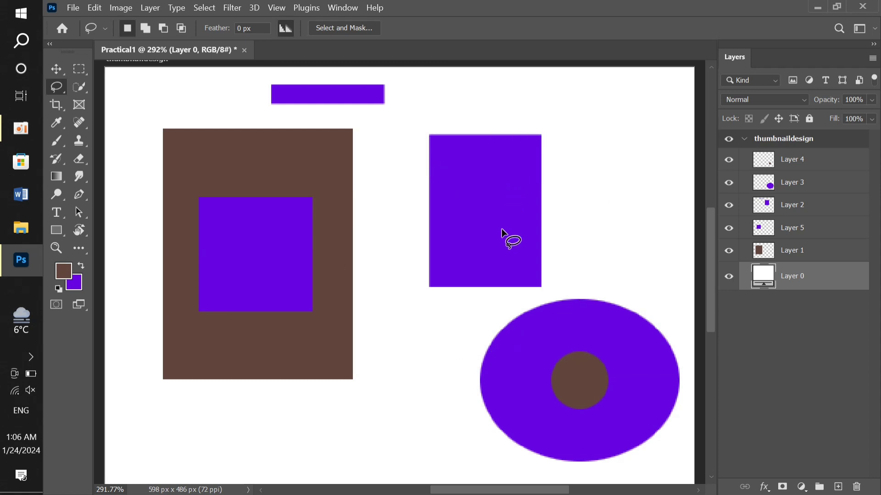
Step: Review the variants of the Lasso and Crop tools and make Layer 1 active
{"action": "left_click", "coordinate": [60, 88]}
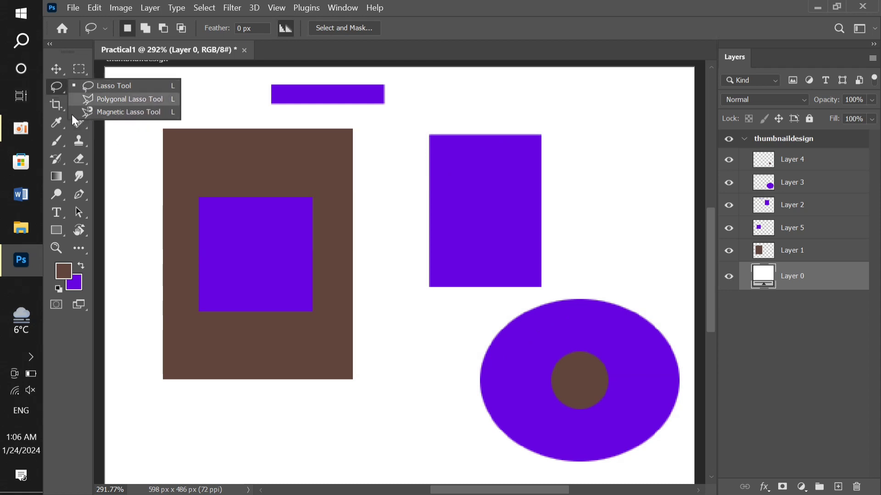
{"action": "left_click", "coordinate": [51, 105]}
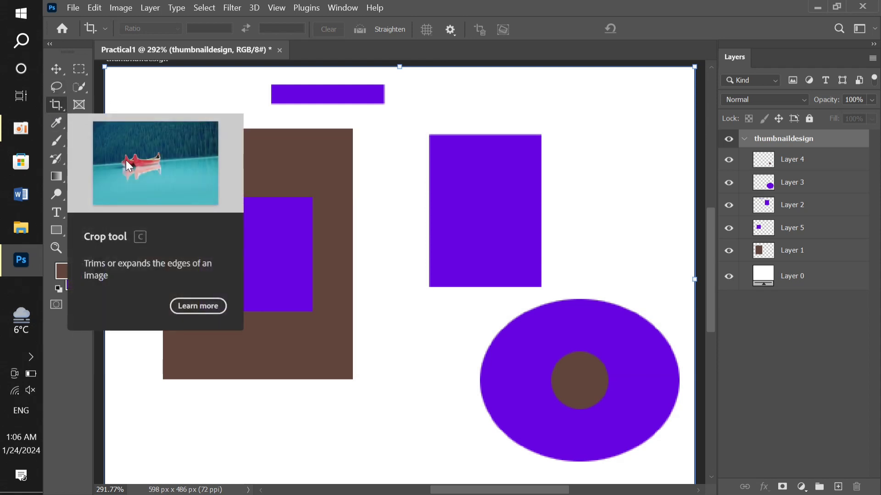
{"action": "right_click", "coordinate": [56, 107]}
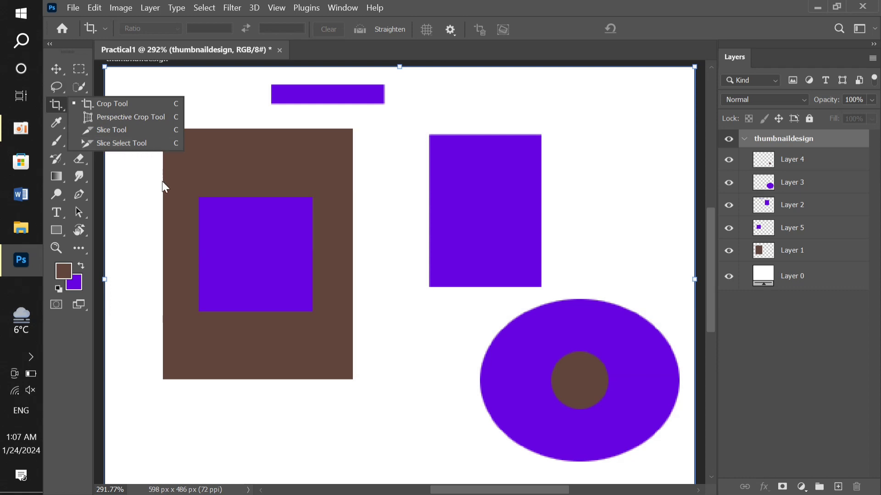
{"action": "left_click", "coordinate": [196, 203]}
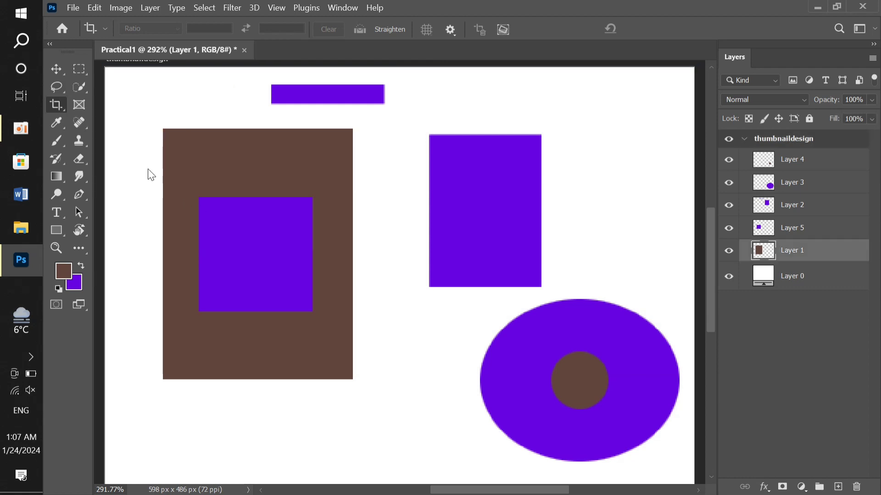
Step: Select an area over the purple square on the brown rectangle with the Object Selection Tool, keeping Layer 1 active
{"action": "left_click", "coordinate": [80, 85]}
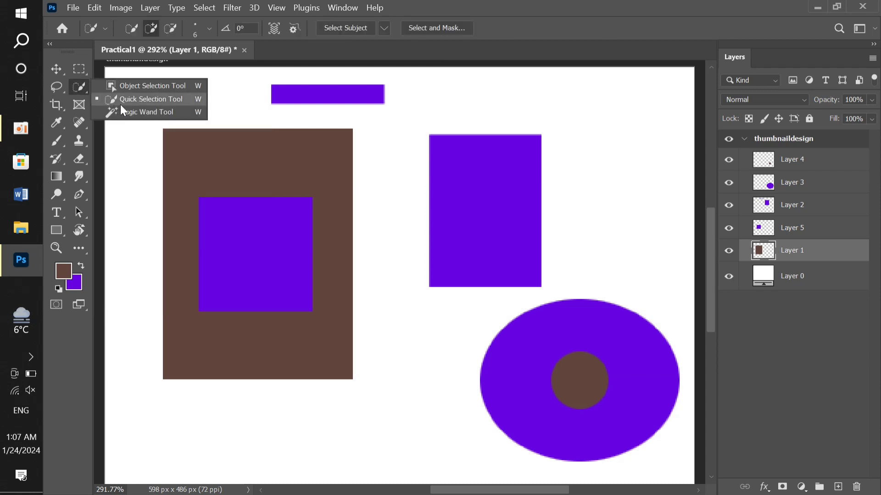
{"action": "left_click", "coordinate": [112, 85]}
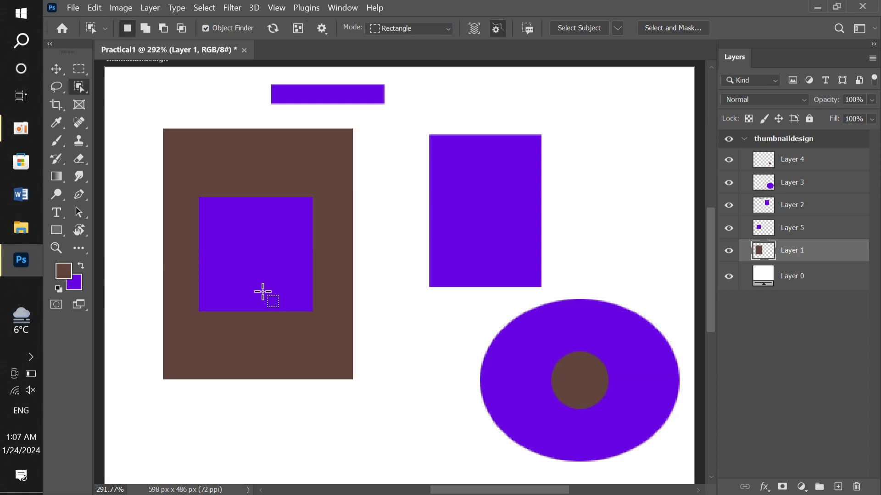
{"action": "left_click_drag", "start_coordinate": [196, 194], "coordinate": [332, 324]}
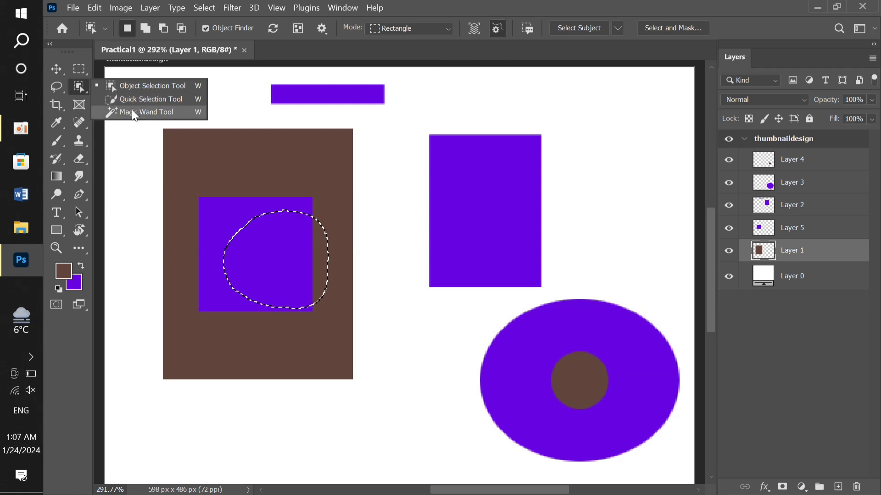
Step: Review the Frame, Eyedropper, Brush, Spot Healing Brush, Clone Stamp and History Brush tools and their variants
{"action": "left_click", "coordinate": [78, 104]}
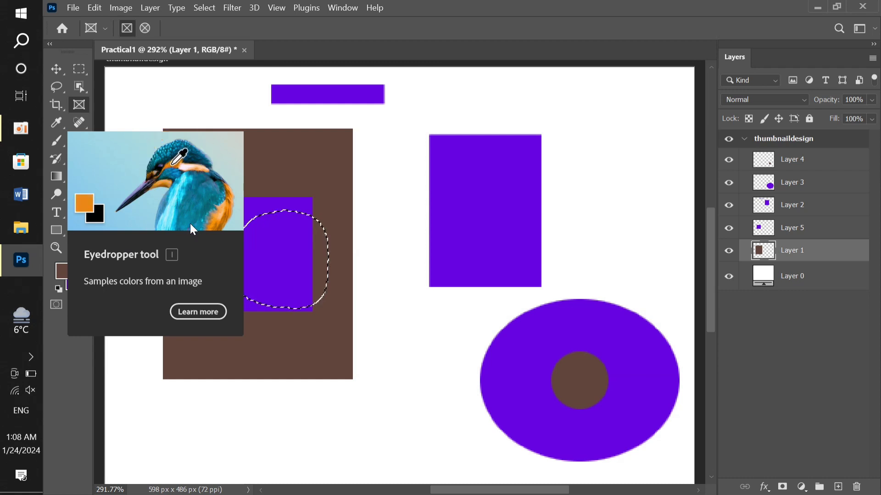
{"action": "left_click", "coordinate": [59, 122]}
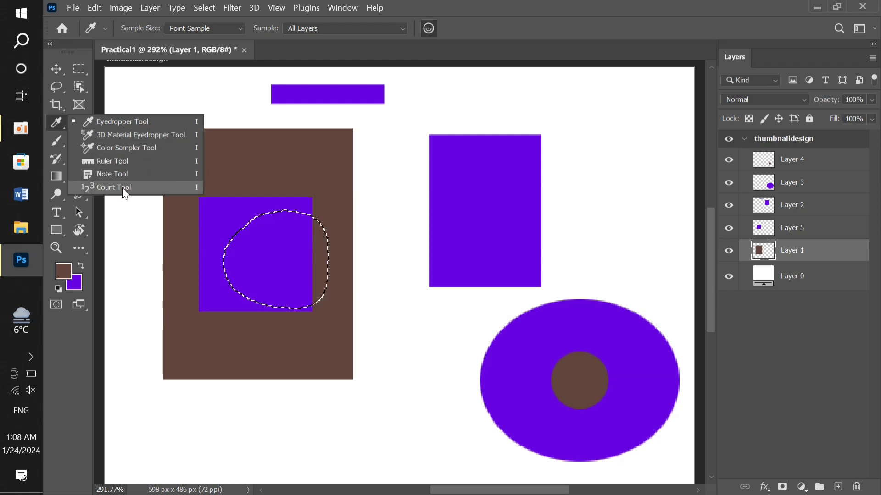
{"action": "left_click", "coordinate": [56, 121]}
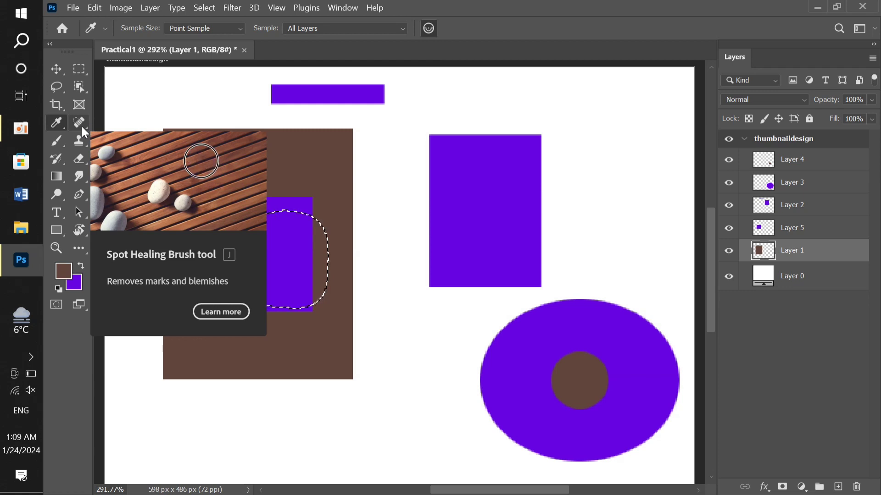
{"action": "left_click", "coordinate": [54, 141]}
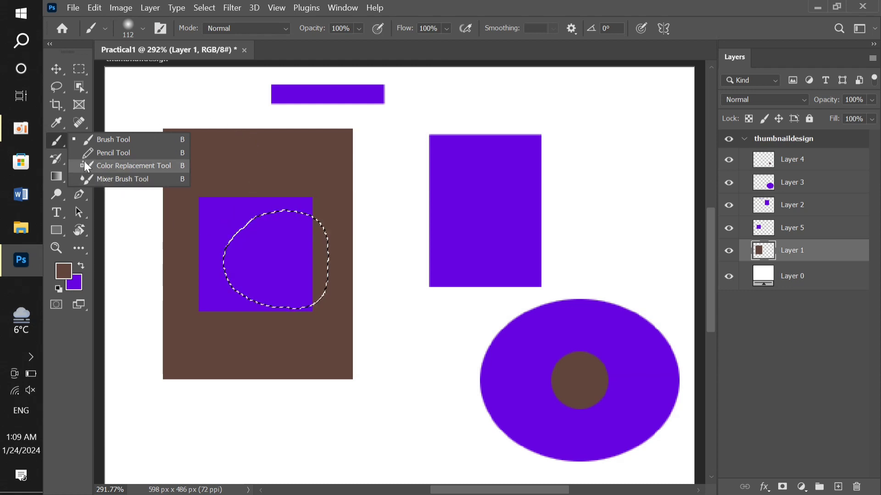
{"action": "left_click", "coordinate": [81, 126]}
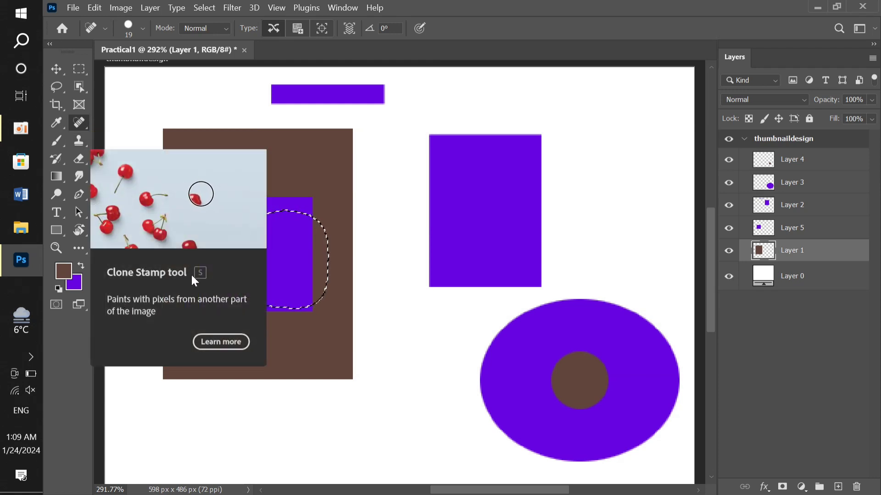
{"action": "left_click", "coordinate": [84, 139]}
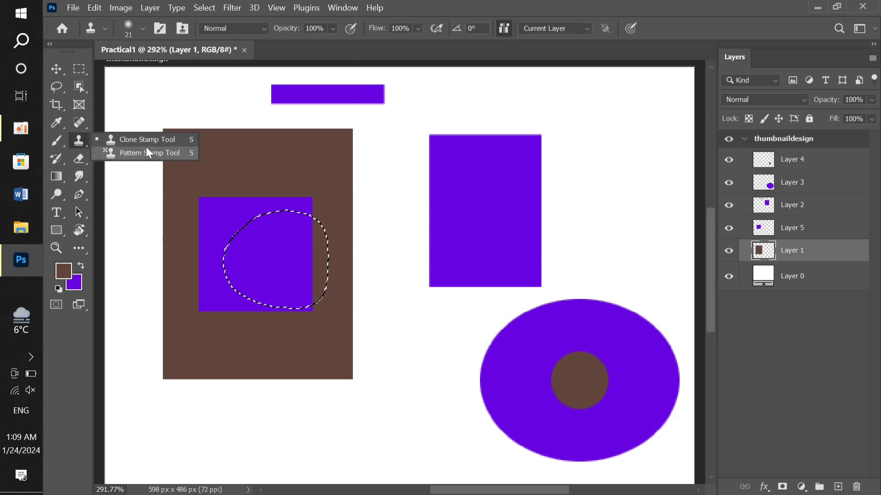
{"action": "left_click", "coordinate": [51, 159]}
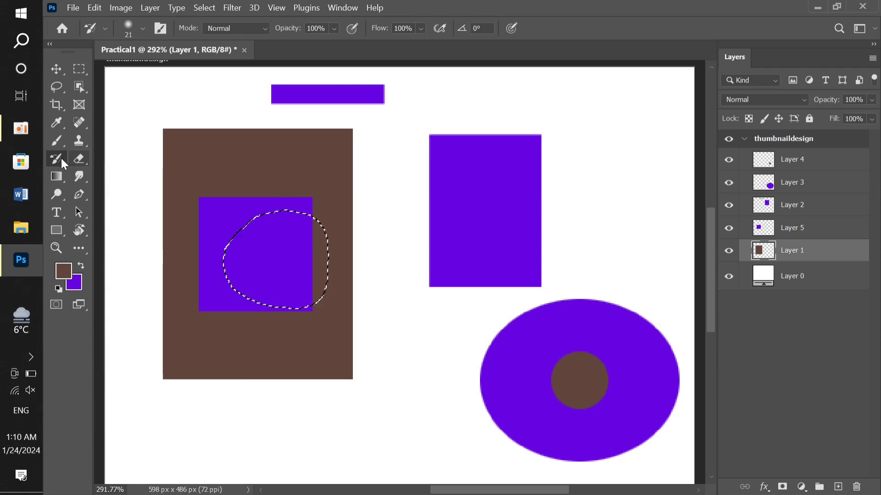
{"action": "right_click", "coordinate": [61, 158]}
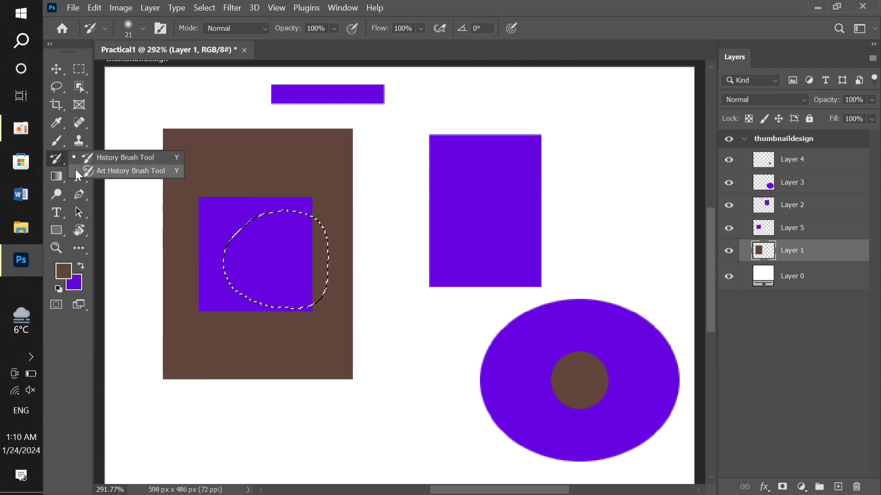
Step: Fill the selection on Layer 1 with a vertical white-to-pale-cyan gradient using the Gradient Tool, and deselect
{"action": "left_click", "coordinate": [56, 177]}
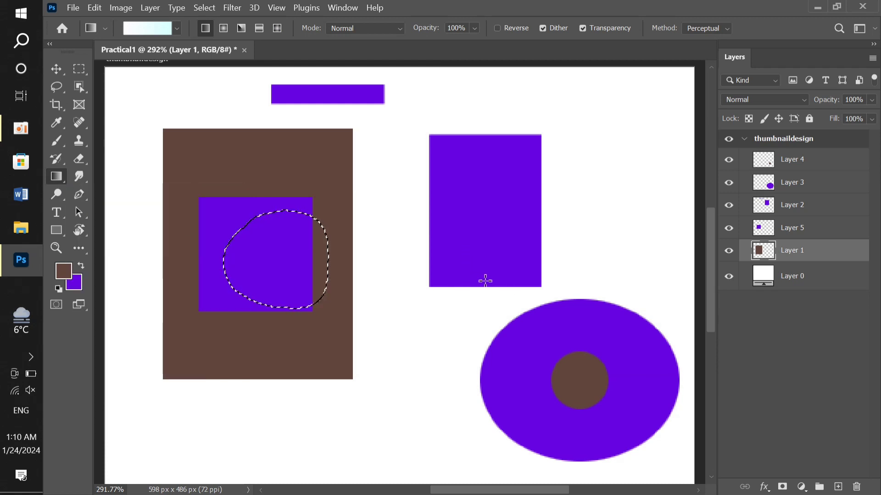
{"action": "left_click_drag", "start_coordinate": [485, 280], "coordinate": [478, 133]}
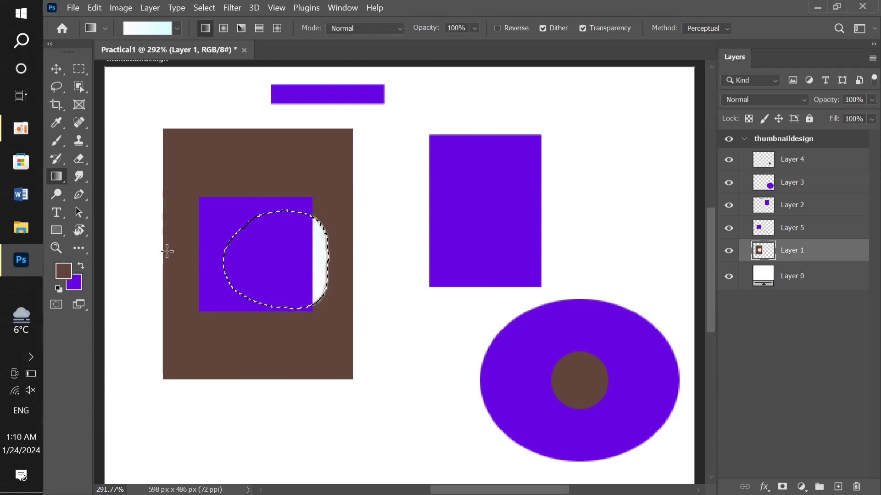
{"action": "key", "text": "ctrl+d"}
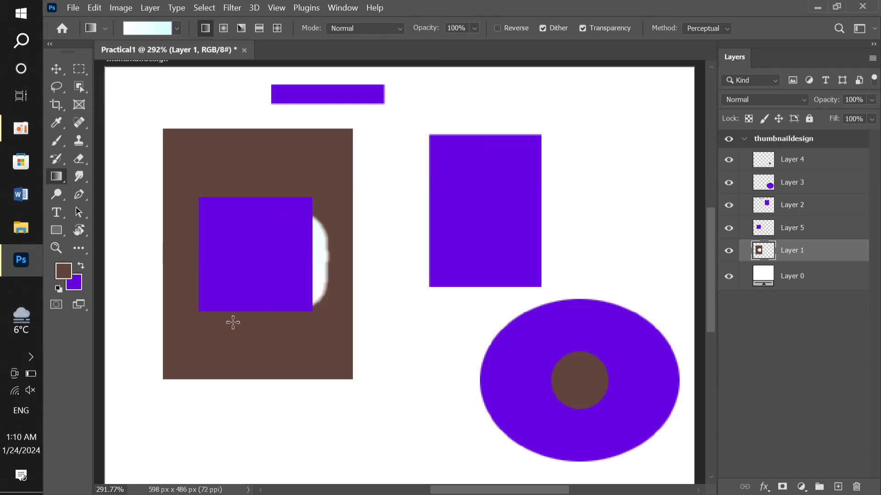
Step: Make Layer 3 with the purple ellipse active and toggle its visibility off and on
{"action": "left_click", "coordinate": [821, 235]}
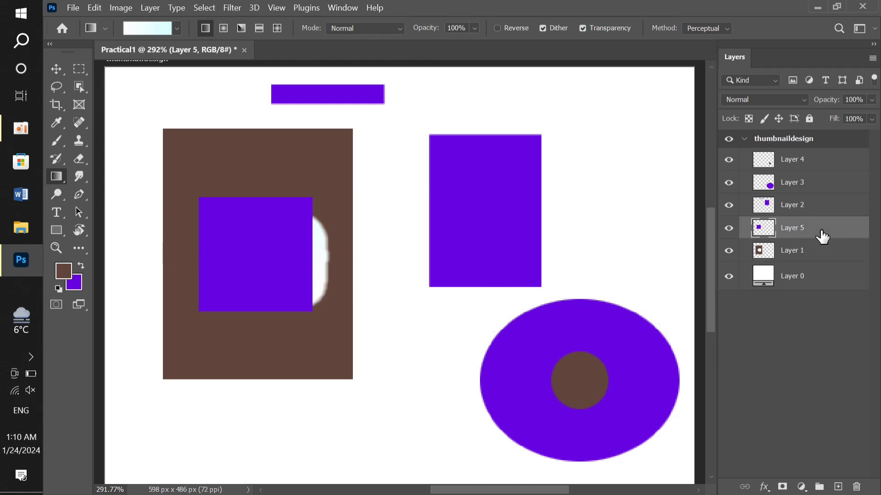
{"action": "left_click", "coordinate": [826, 168]}
{"action": "left_click", "coordinate": [823, 183]}
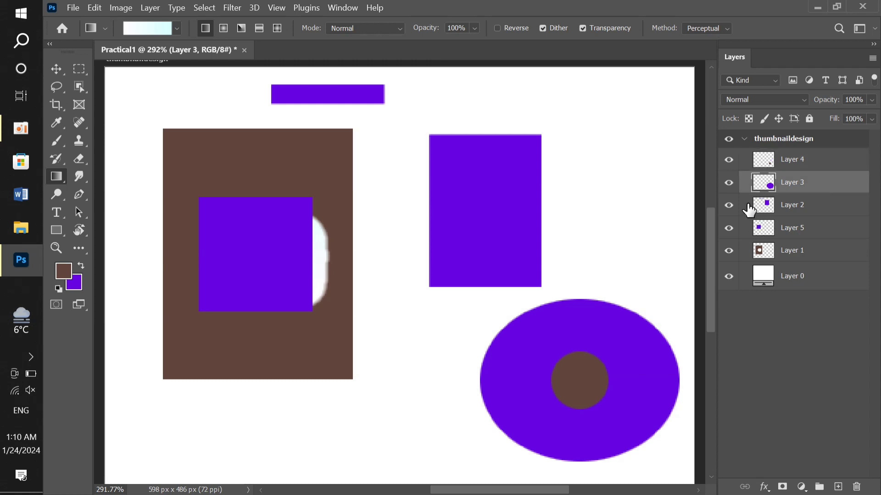
{"action": "left_click", "coordinate": [729, 183]}
{"action": "left_click", "coordinate": [738, 185]}
Step: Review the Gradient Tool's variants and expand the Basics and Blues preset groups to browse their gradients
{"action": "right_click", "coordinate": [56, 177]}
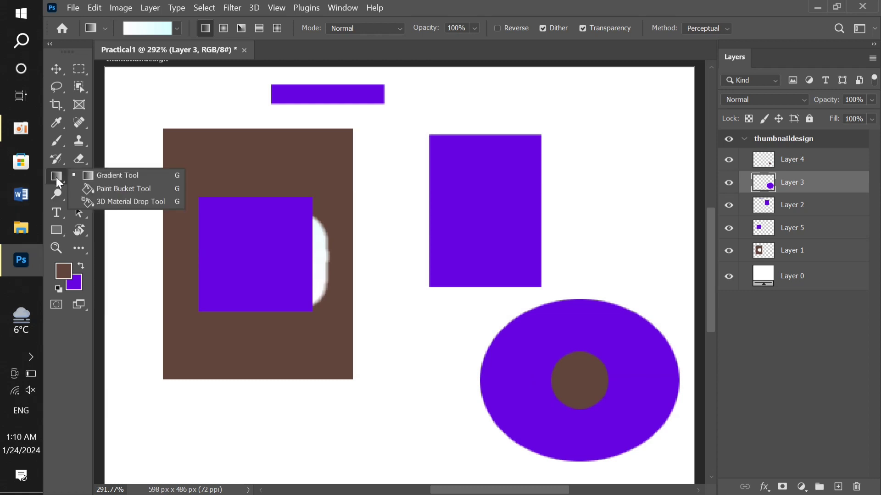
{"action": "left_click", "coordinate": [180, 28]}
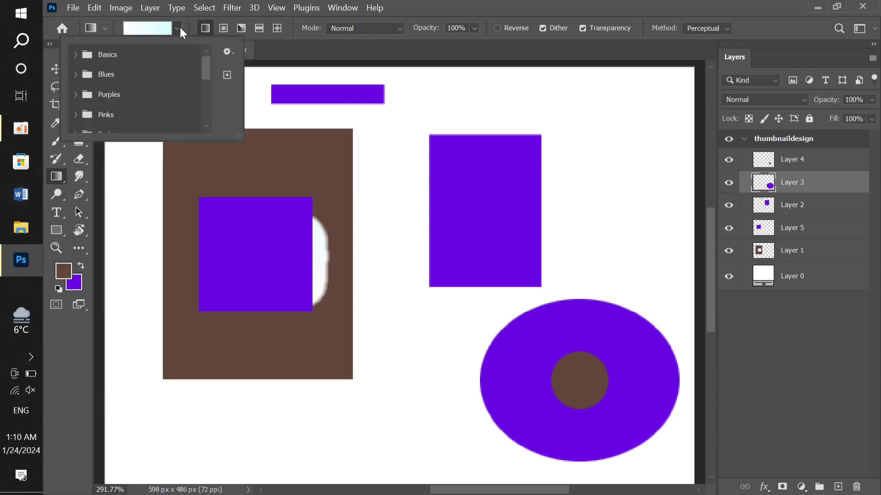
{"action": "left_click", "coordinate": [73, 55]}
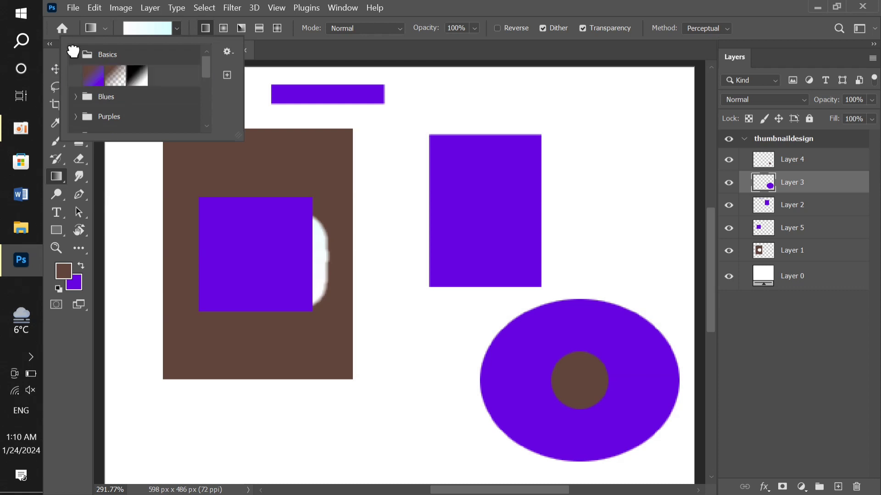
{"action": "left_click", "coordinate": [75, 94]}
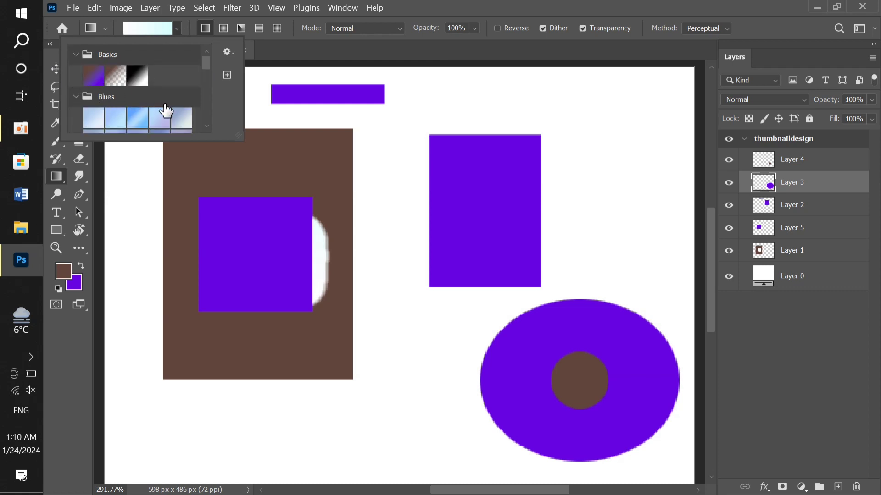
{"action": "scroll", "coordinate": [165, 111], "scroll_direction": "down", "scroll_amount": 1}
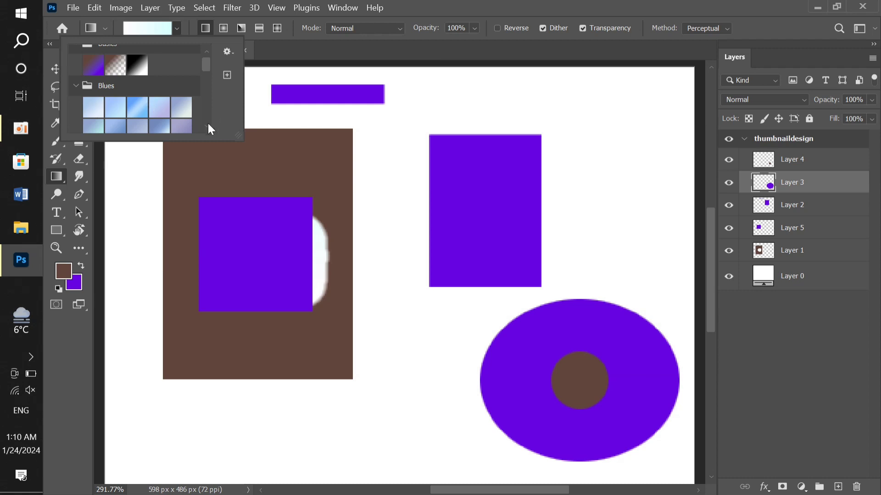
{"action": "left_click_drag", "start_coordinate": [208, 125], "coordinate": [208, 124]}
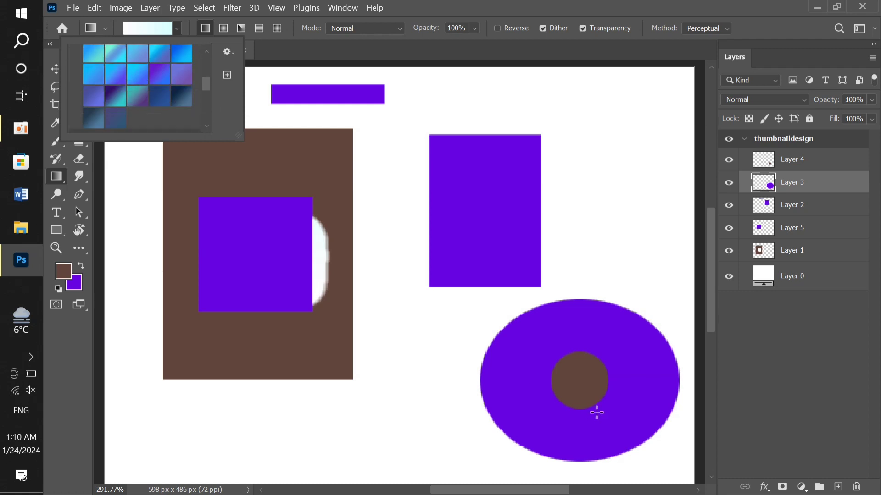
Step: Try a horizontal white-to-pale-cyan gradient across the purple ellipse on Layer 3, undo it and restore the previous selection
{"action": "left_click", "coordinate": [480, 382]}
{"action": "left_click_drag", "start_coordinate": [478, 380], "coordinate": [679, 375]}
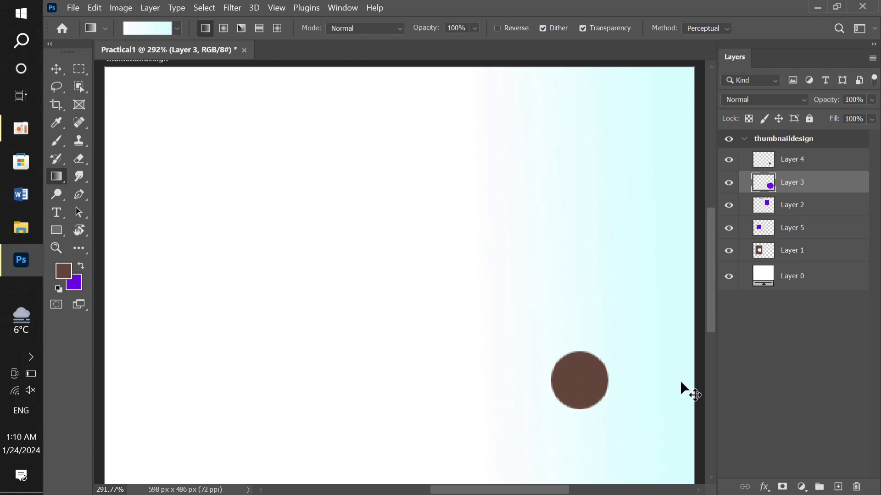
{"action": "key", "text": "ctrl+z"}
{"action": "key", "text": "ctrl+z"}
{"action": "key", "text": "ctrl+shift+z"}
{"action": "key", "text": "ctrl+shift+d"}
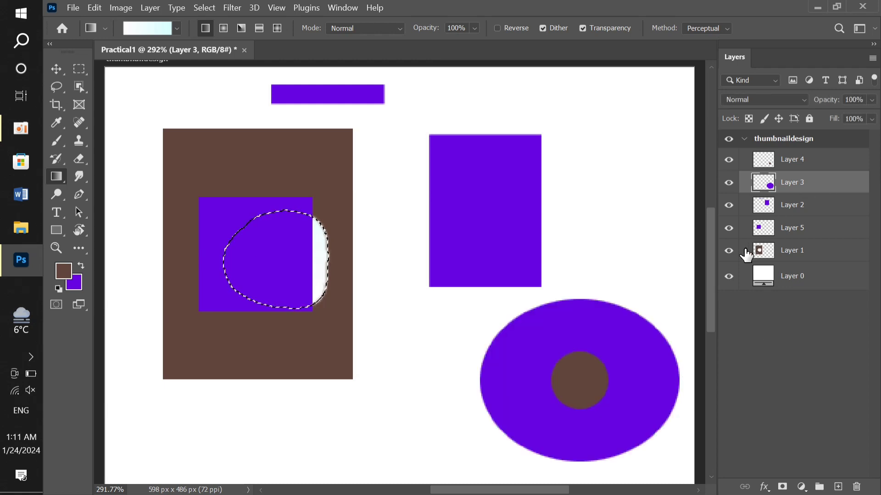
Step: Hide Layer 5 and redraw the pale cyan gradient diagonally inside the selection on the brown rectangle
{"action": "left_click", "coordinate": [730, 251]}
{"action": "left_click", "coordinate": [729, 252]}
{"action": "left_click", "coordinate": [728, 227]}
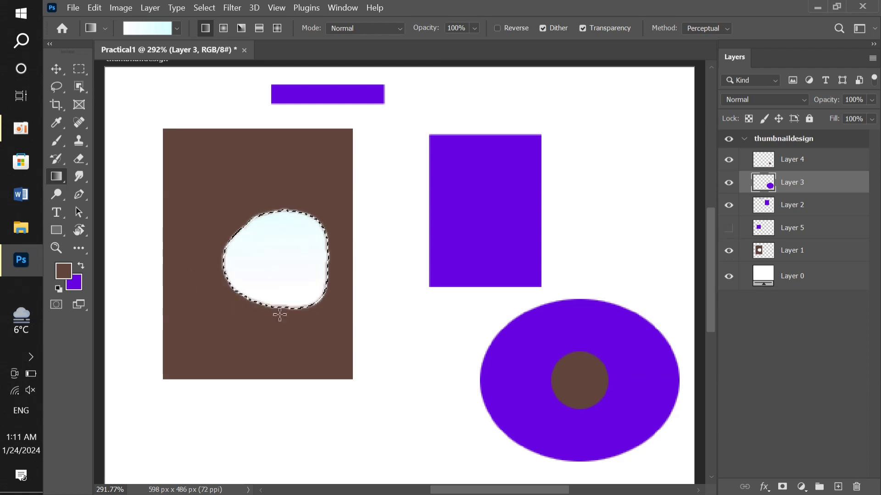
{"action": "key", "text": "ctrl+d"}
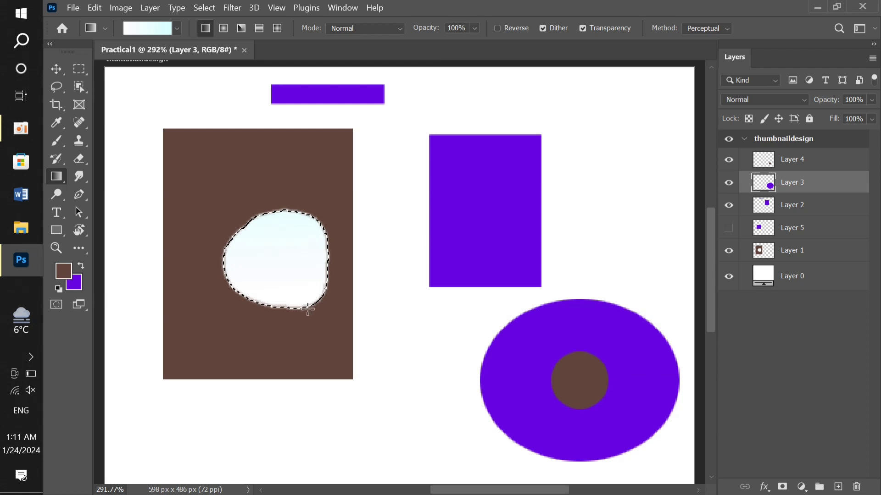
{"action": "left_click_drag", "start_coordinate": [307, 309], "coordinate": [256, 212]}
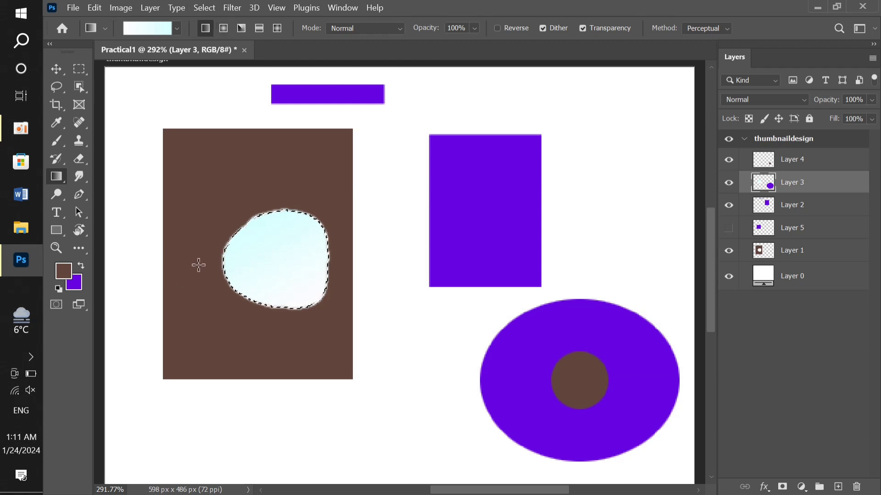
Step: Undo the gradient fills, the selections and the brown circle's move, back to its place beside the purple ellipse
{"action": "key", "text": "ctrl+z"}
{"action": "key", "text": "ctrl+z"}
{"action": "key", "text": "ctrl+z"}
{"action": "key", "text": "ctrl+z"}
{"action": "key", "text": "ctrl+z"}
{"action": "key", "text": "ctrl+z"}
{"action": "key", "text": "ctrl+z"}
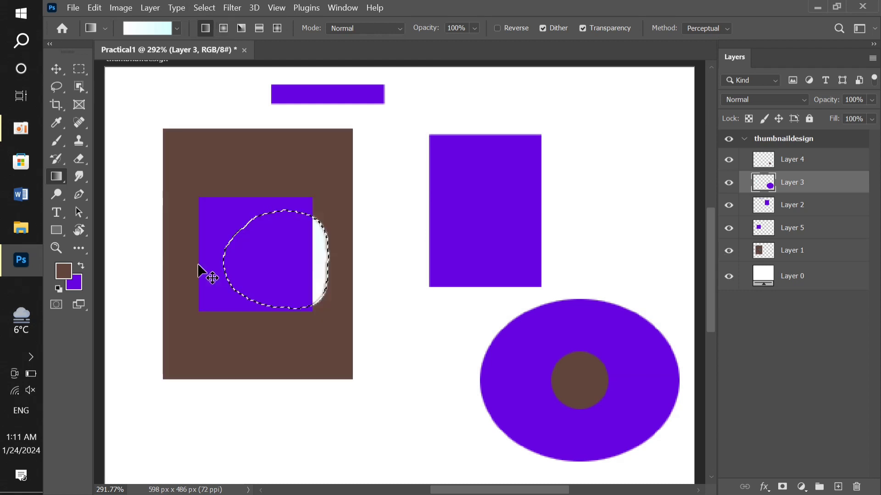
{"action": "key", "text": "ctrl+z"}
{"action": "key", "text": "ctrl+z"}
{"action": "key", "text": "ctrl+z"}
{"action": "key", "text": "ctrl+z"}
{"action": "key", "text": "ctrl+z"}
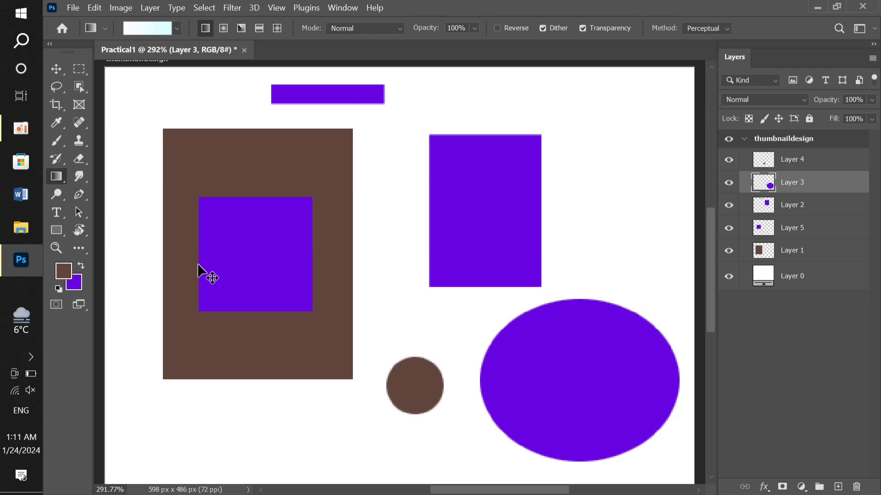
Step: Load Layer 5's purple square as a selection and fill it on Layer 3 with a vertical cyan-to-blue gradient from the Blues presets
{"action": "left_click", "coordinate": [176, 28]}
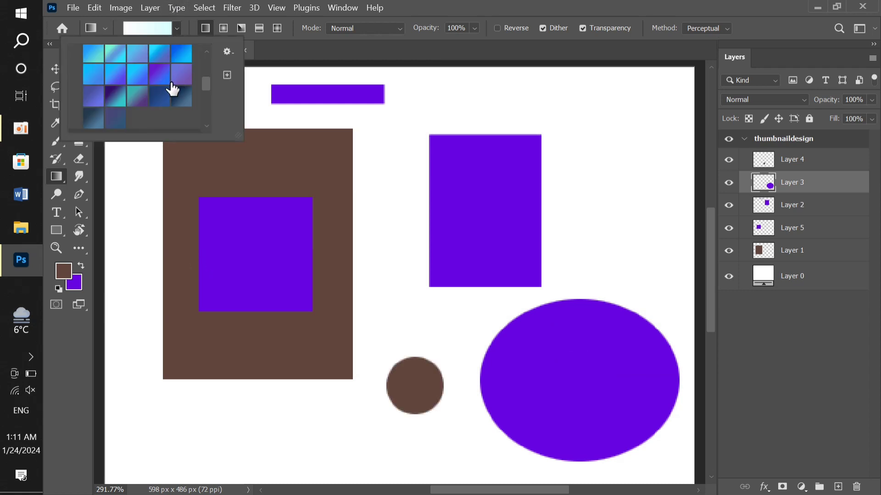
{"action": "left_click", "coordinate": [137, 72]}
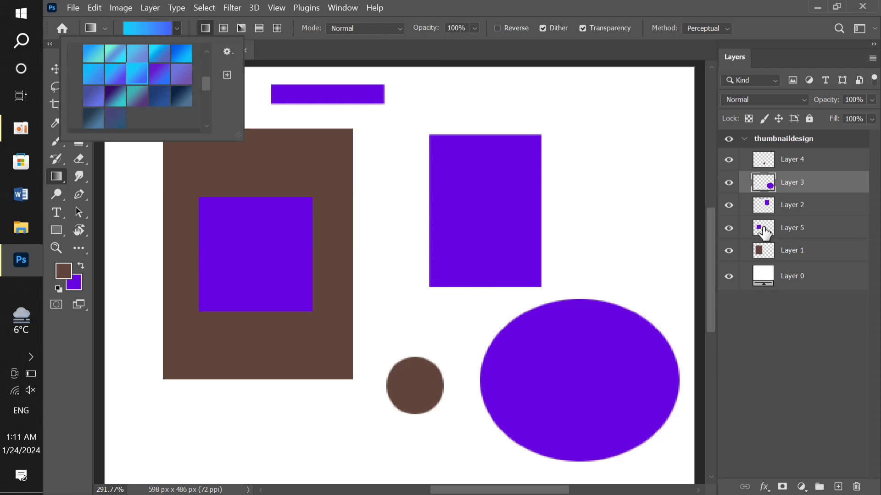
{"action": "left_click_drag", "start_coordinate": [764, 232], "coordinate": [765, 234]}
{"action": "left_click", "coordinate": [764, 232], "text": "ctrl"}
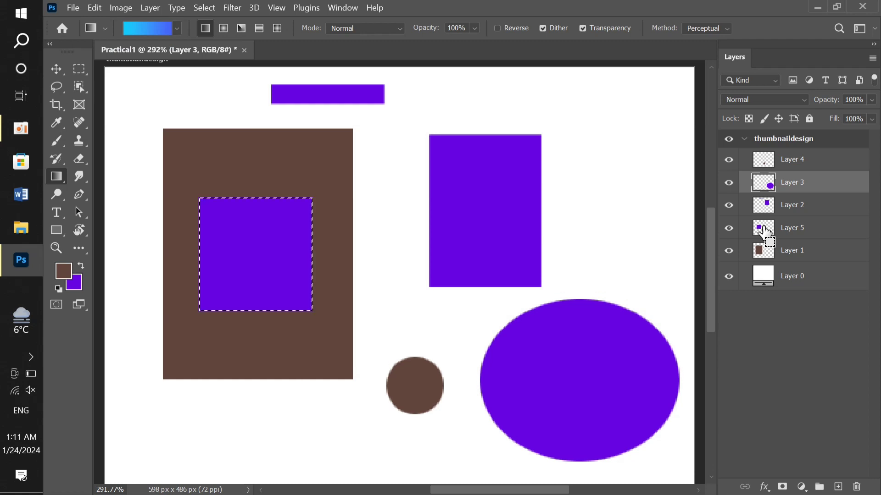
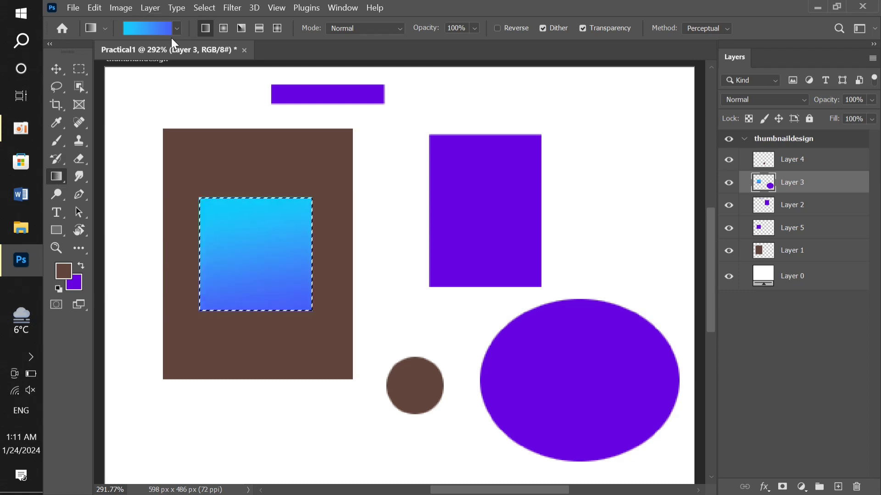
Step: Refill the square selection on Layer 3 with the dark navy-to-steel-blue preset, running from its top edge down
{"action": "left_click", "coordinate": [180, 28]}
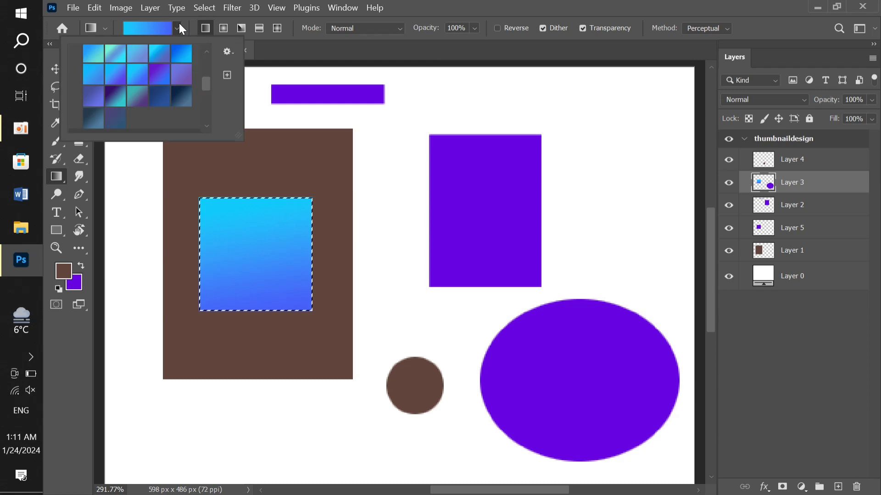
{"action": "left_click", "coordinate": [180, 95]}
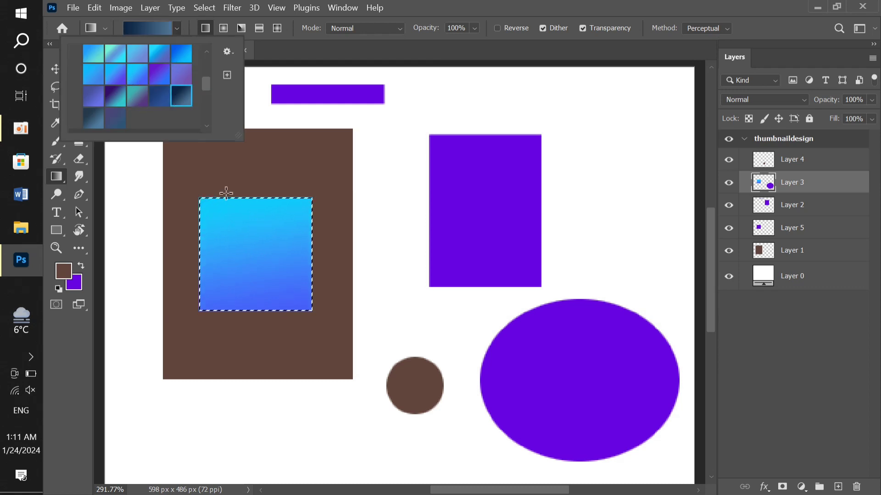
{"action": "left_click", "coordinate": [255, 198]}
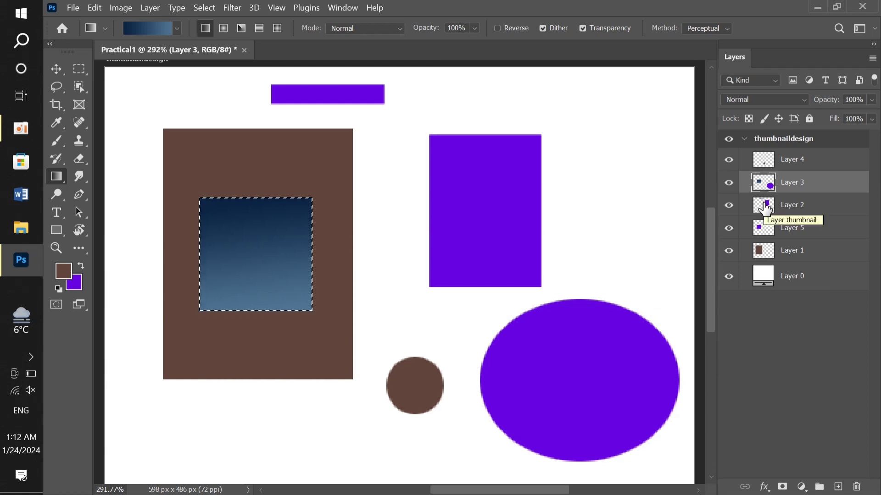
Step: Load Layer 2's shapes as a selection and fill it on Layer 3 with a vertical pink-to-purple gradient from the Purples presets
{"action": "left_click", "coordinate": [763, 251], "text": "ctrl"}
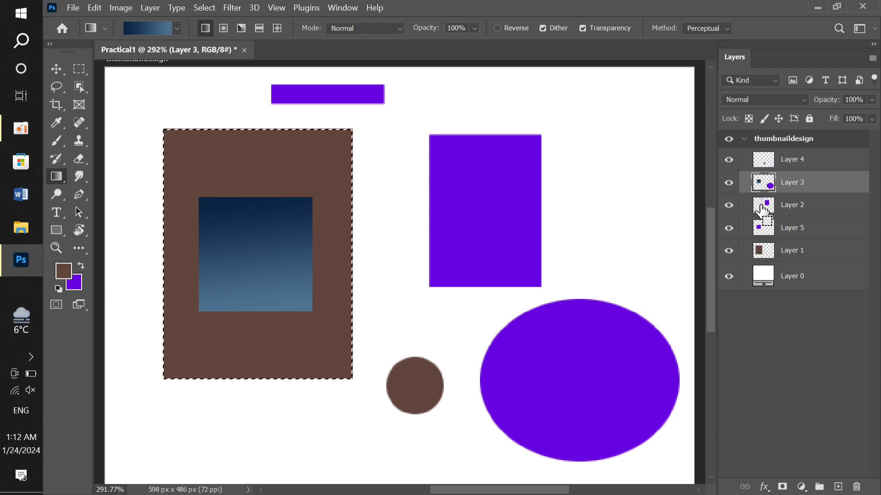
{"action": "left_click", "coordinate": [762, 209], "text": "ctrl"}
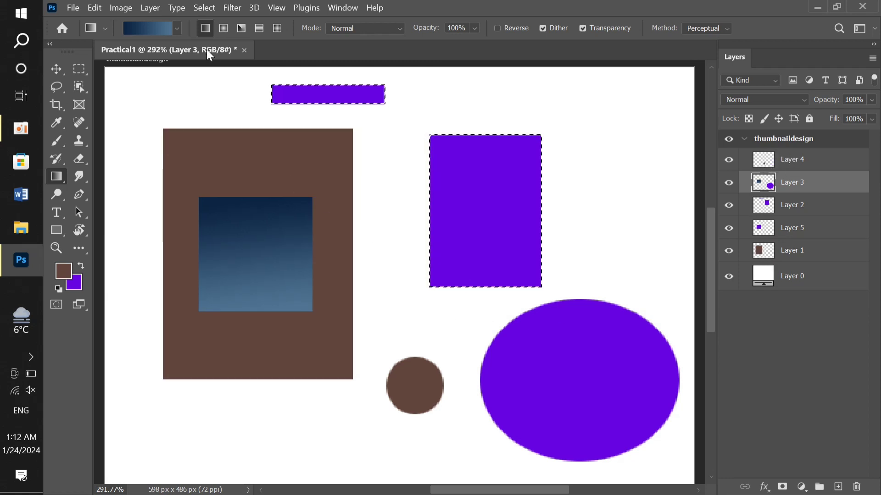
{"action": "left_click", "coordinate": [175, 29]}
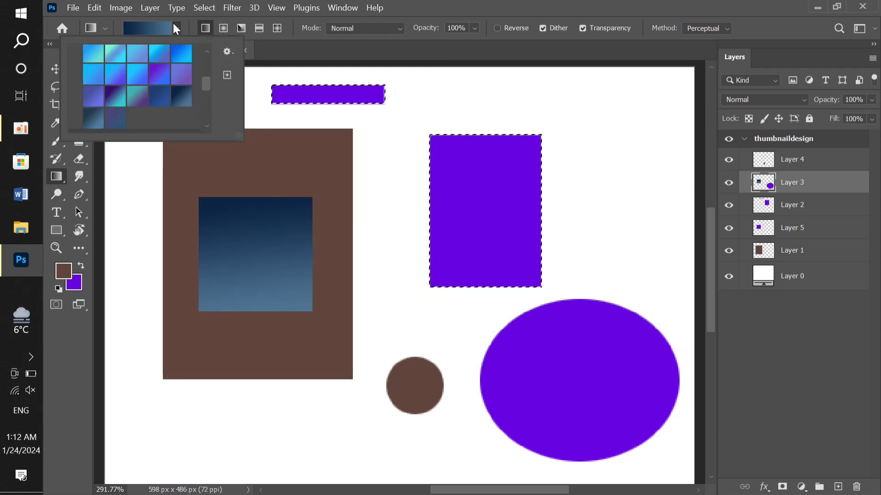
{"action": "left_click", "coordinate": [207, 127]}
{"action": "left_click", "coordinate": [207, 126]}
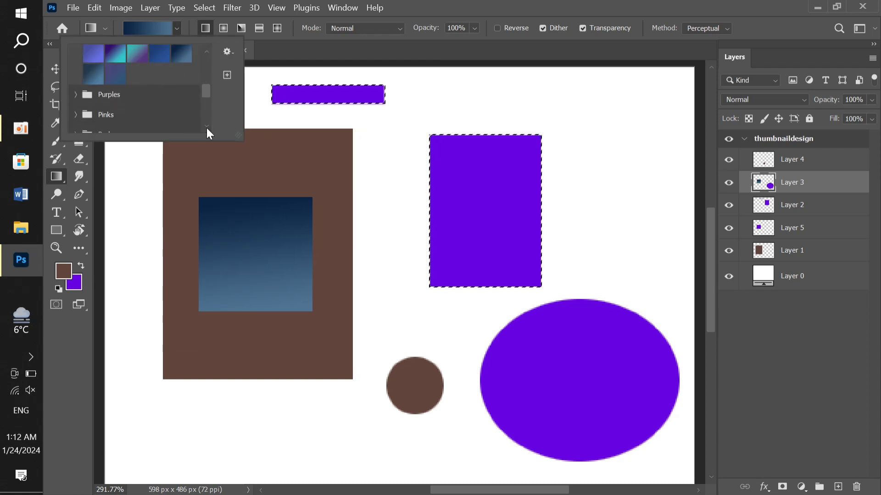
{"action": "left_click", "coordinate": [75, 98]}
{"action": "left_click", "coordinate": [92, 116]}
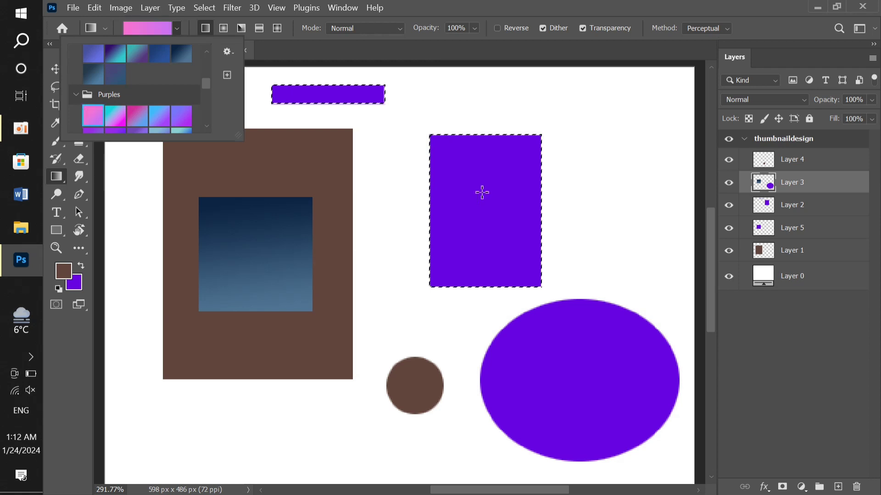
{"action": "left_click", "coordinate": [478, 135]}
{"action": "left_click_drag", "start_coordinate": [476, 134], "coordinate": [487, 286]}
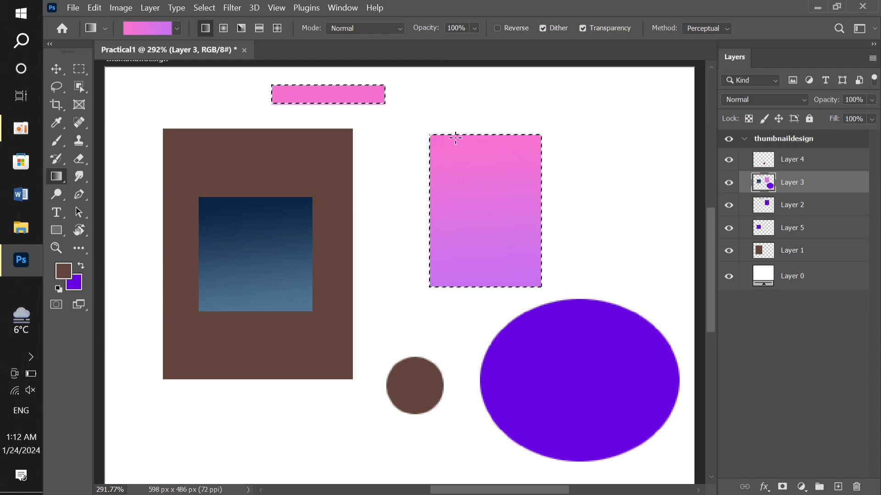
Step: Toggle Layer 3's visibility to compare the gradient fills with the shapes beneath them
{"action": "left_click", "coordinate": [731, 191]}
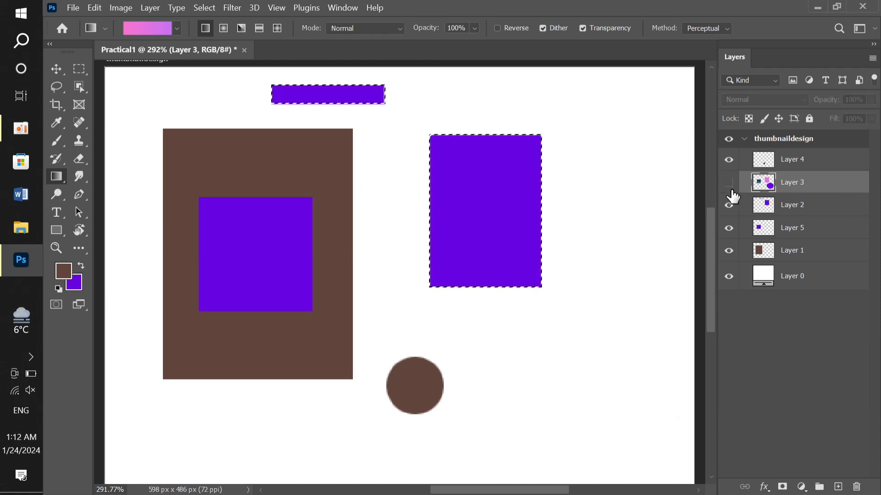
{"action": "left_click", "coordinate": [732, 191]}
{"action": "left_click", "coordinate": [731, 192]}
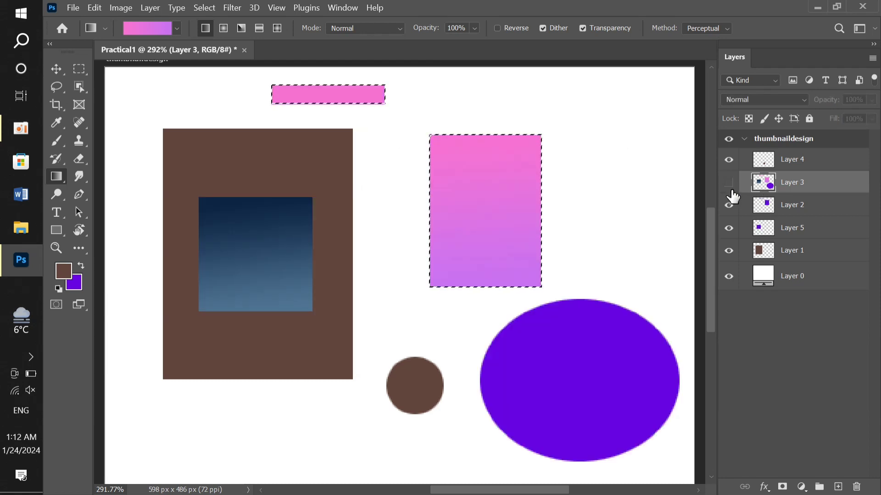
{"action": "left_click", "coordinate": [732, 192]}
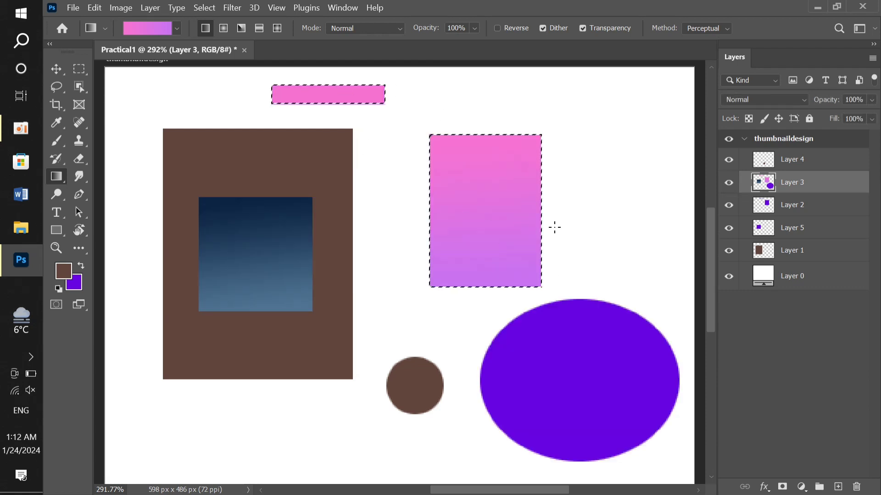
Step: Try to move the selected pink shapes down and to the left with the Move tool, and clear the selection
{"action": "left_click", "coordinate": [54, 71]}
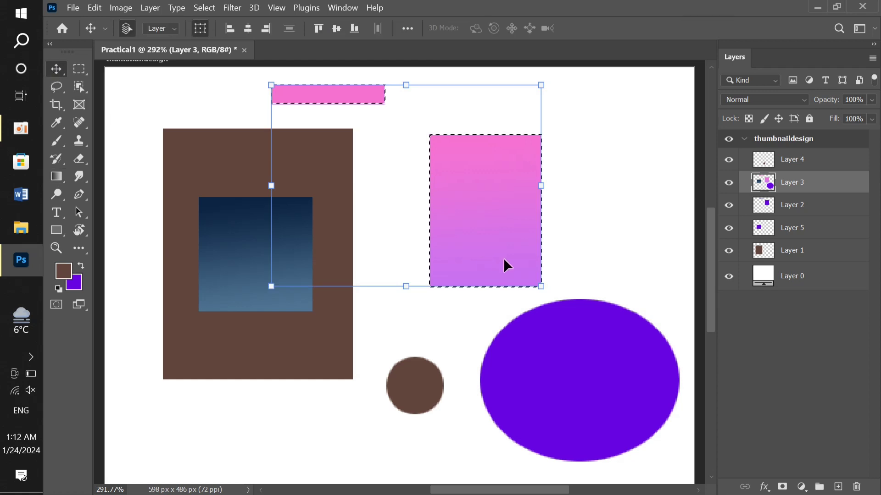
{"action": "left_click", "coordinate": [615, 219]}
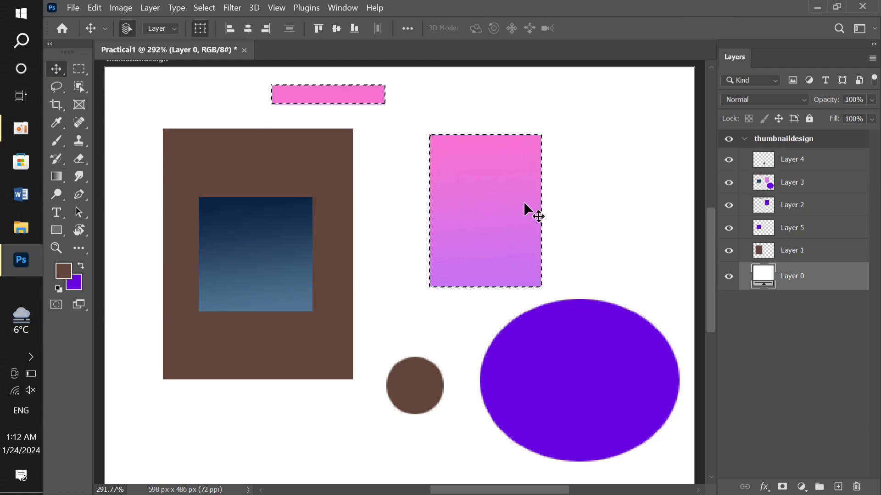
{"action": "left_click_drag", "start_coordinate": [523, 200], "coordinate": [462, 267]}
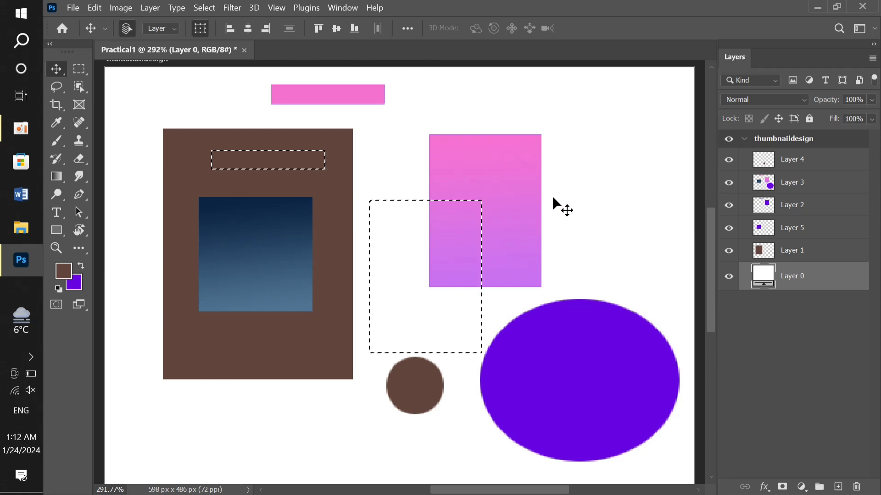
{"action": "key", "text": "ctrl+d"}
{"action": "left_click", "coordinate": [517, 203]}
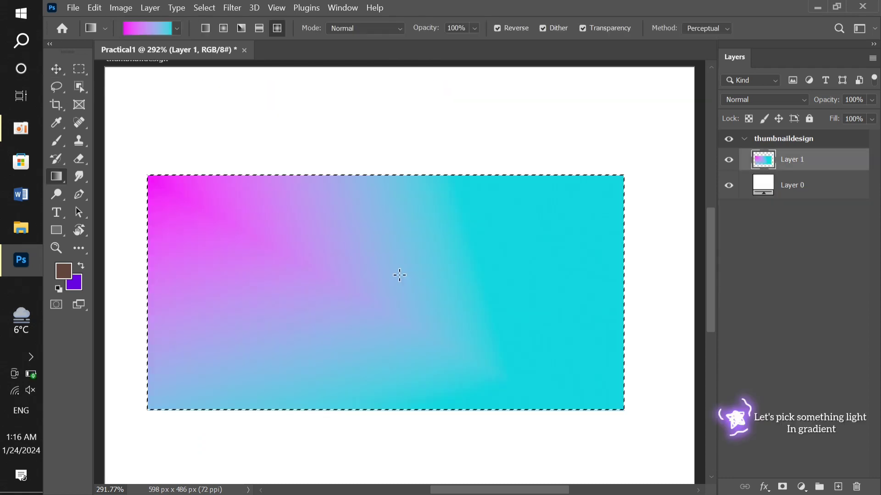
Step: Refill the selected rectangle on Layer 1 with a radial magenta-to-cyan gradient centred near the rectangle's middle
{"action": "left_click", "coordinate": [220, 25]}
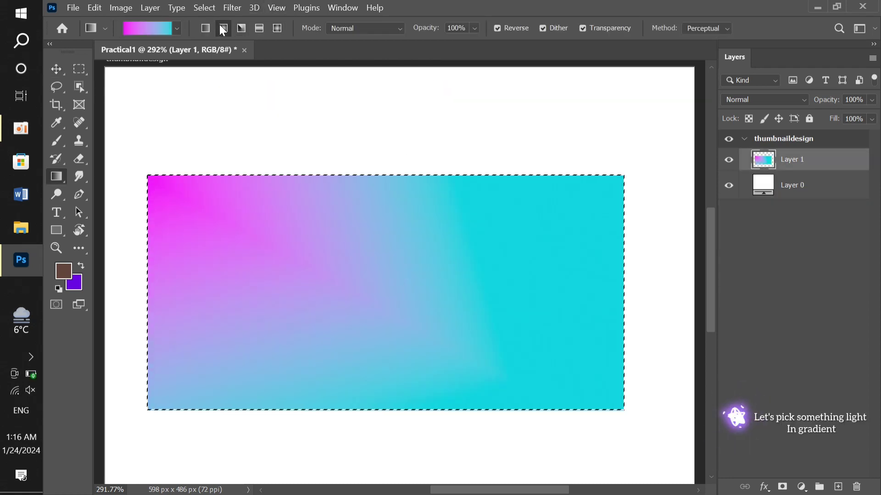
{"action": "left_click_drag", "start_coordinate": [289, 194], "coordinate": [542, 412]}
{"action": "left_click_drag", "start_coordinate": [495, 356], "coordinate": [265, 269]}
{"action": "left_click_drag", "start_coordinate": [358, 298], "coordinate": [325, 213]}
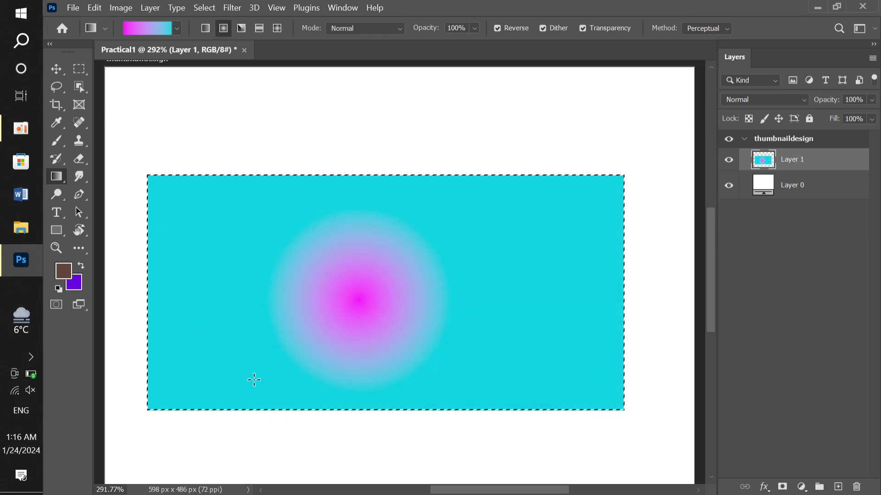
Step: Refill the selected rectangle with an angle gradient and with a reflected gradient, using the magenta-to-cyan colors
{"action": "left_click", "coordinate": [242, 28]}
{"action": "left_click_drag", "start_coordinate": [519, 324], "coordinate": [517, 321]}
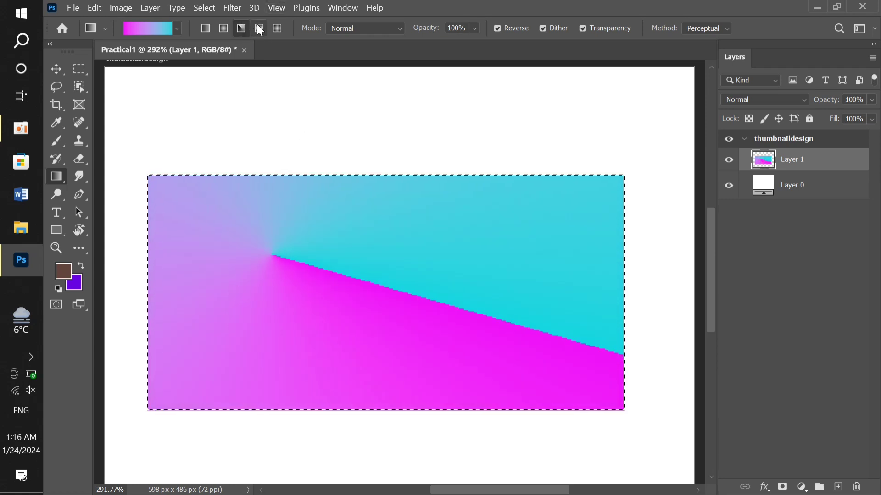
{"action": "left_click_drag", "start_coordinate": [224, 202], "coordinate": [493, 277]}
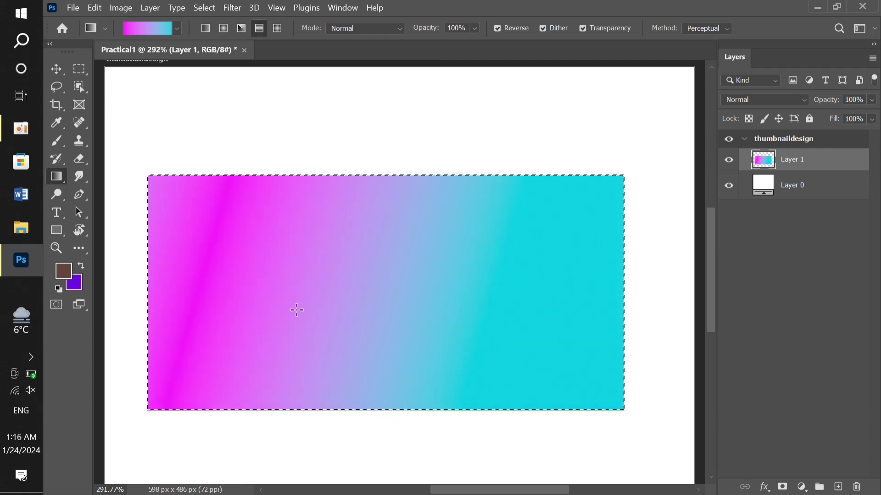
{"action": "left_click_drag", "start_coordinate": [297, 310], "coordinate": [298, 308]}
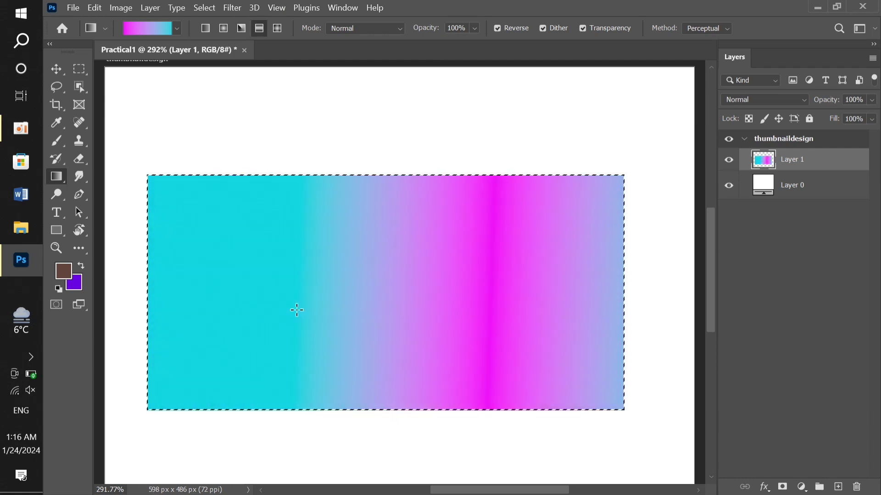
Step: Refill the rectangle using the diamond style and the navy-orange-pink preset from Purples, centring the diamond in the rectangle's left half
{"action": "left_click", "coordinate": [277, 28]}
{"action": "left_click_drag", "start_coordinate": [305, 307], "coordinate": [432, 307]}
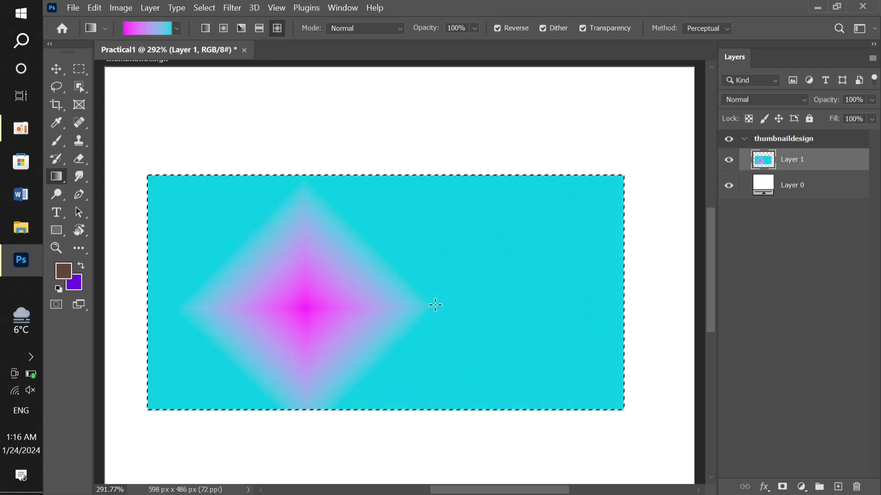
{"action": "left_click", "coordinate": [176, 29]}
{"action": "scroll", "coordinate": [205, 123], "scroll_direction": "down", "scroll_amount": 3}
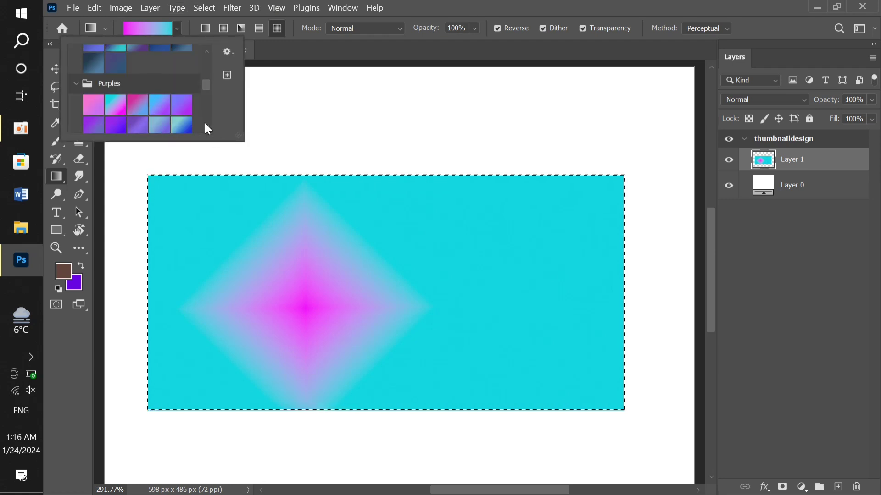
{"action": "scroll", "coordinate": [206, 124], "scroll_direction": "down", "scroll_amount": 5}
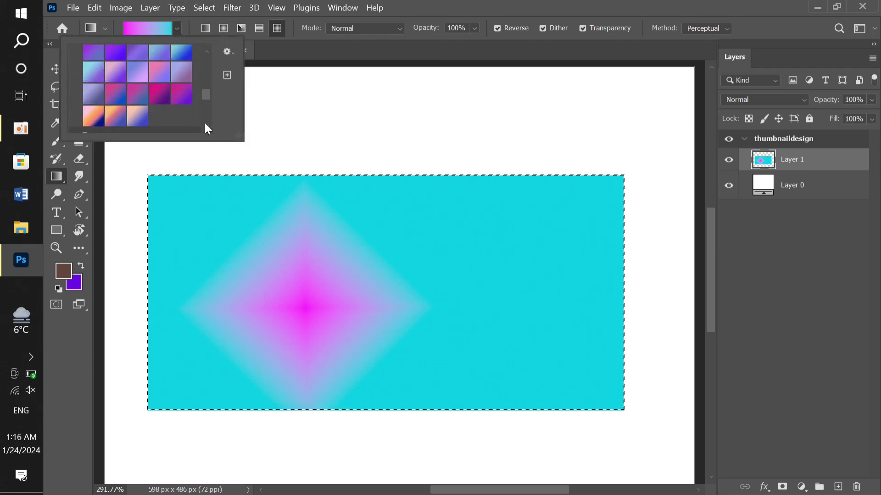
{"action": "scroll", "coordinate": [204, 121], "scroll_direction": "down", "scroll_amount": 1}
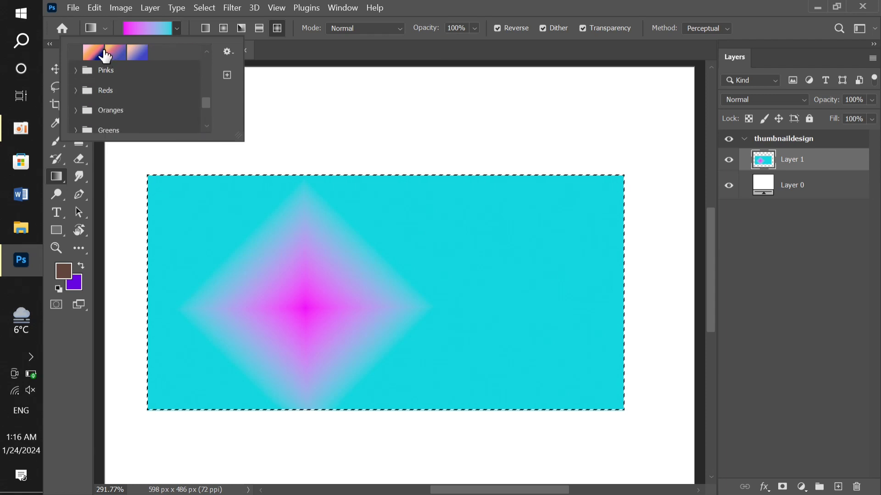
{"action": "left_click", "coordinate": [93, 52]}
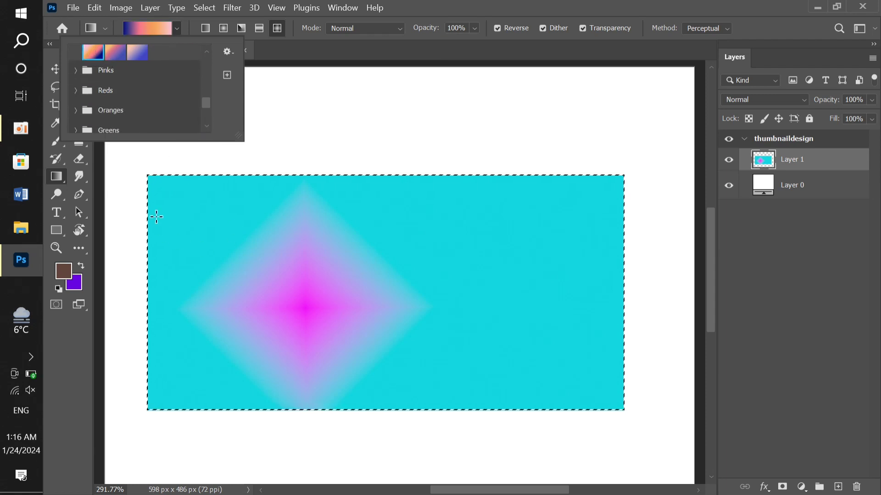
{"action": "left_click", "coordinate": [153, 213]}
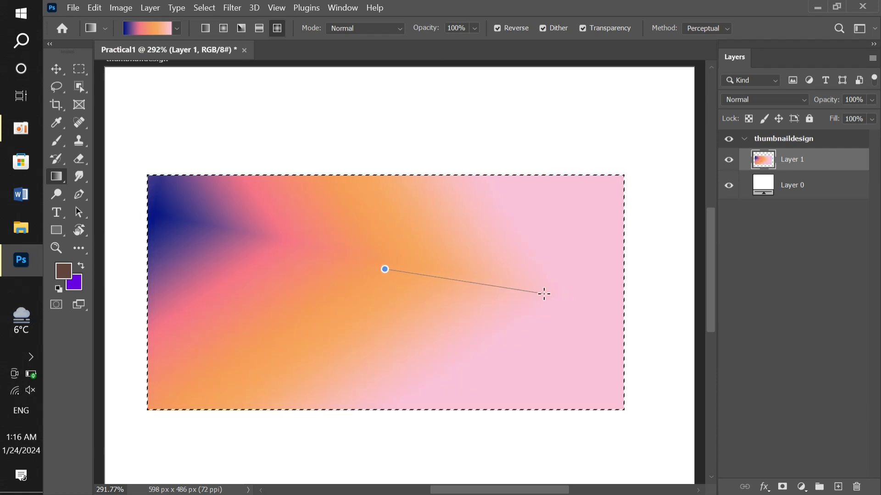
{"action": "left_click_drag", "start_coordinate": [544, 293], "coordinate": [543, 293]}
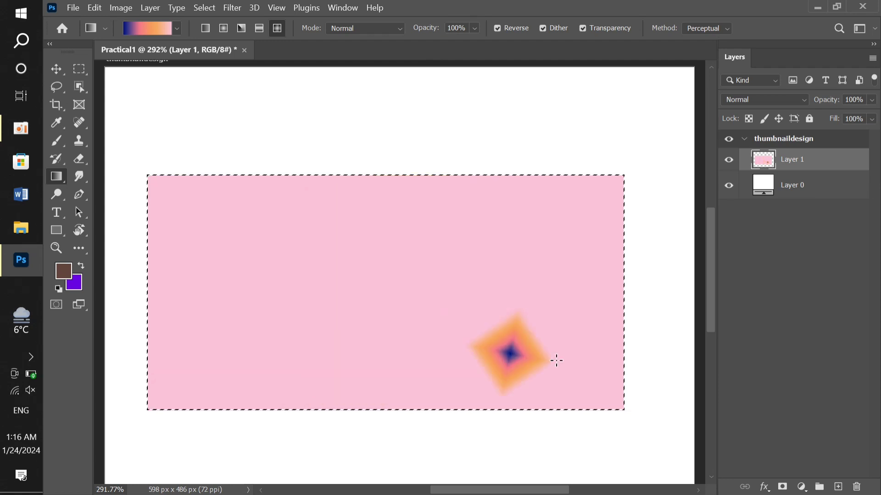
{"action": "left_click_drag", "start_coordinate": [263, 256], "coordinate": [549, 305]}
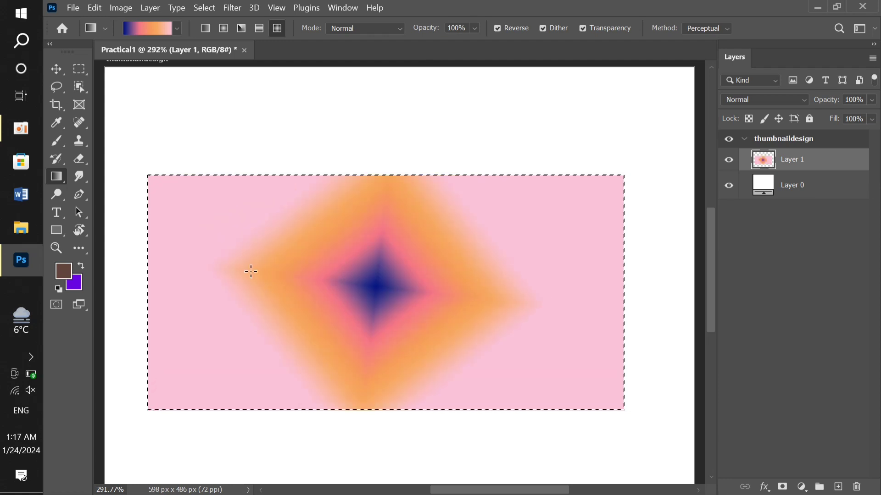
{"action": "left_click_drag", "start_coordinate": [251, 272], "coordinate": [401, 335]}
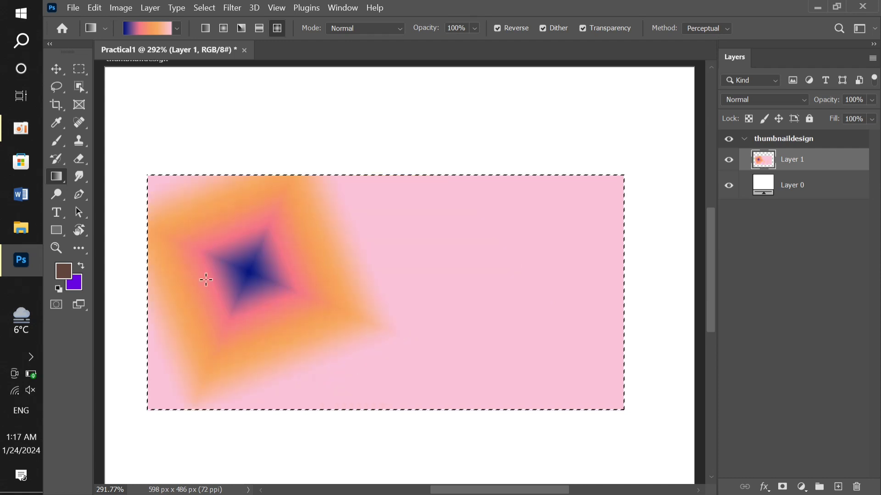
Step: Examine the tools grouped with the Gradient tool and the Dodge tool
{"action": "left_click", "coordinate": [542, 28]}
{"action": "left_click", "coordinate": [59, 178]}
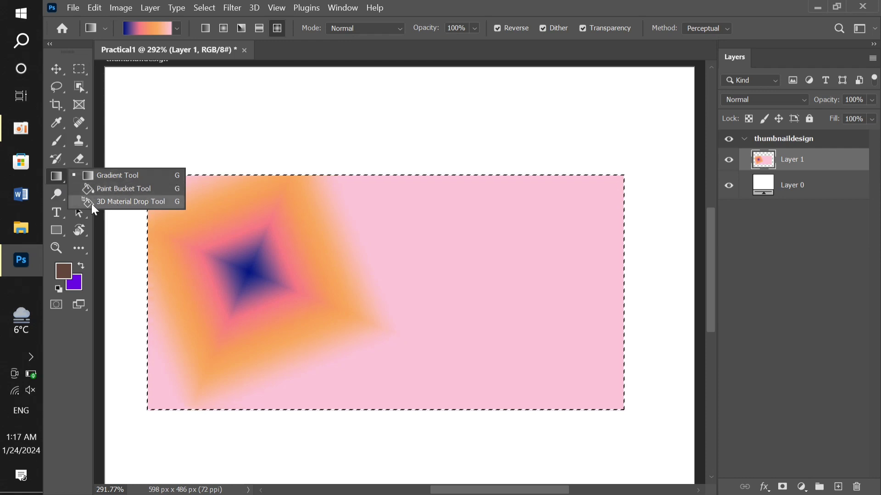
{"action": "left_click", "coordinate": [57, 192]}
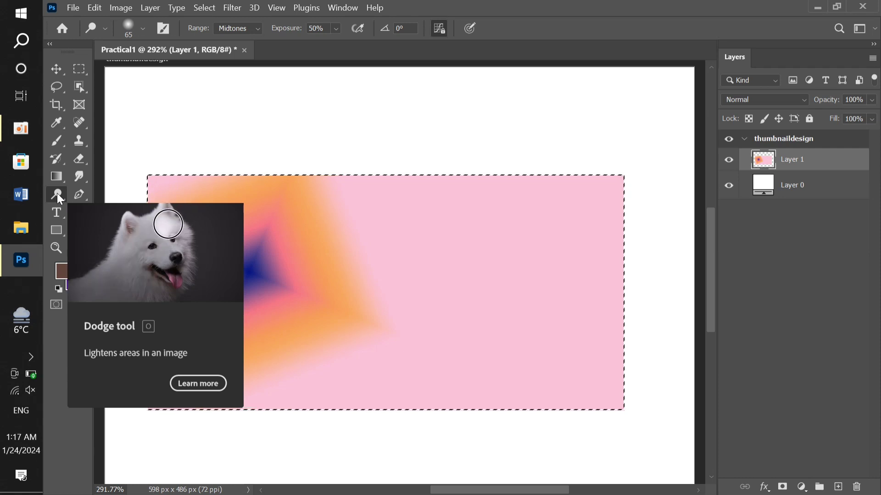
{"action": "right_click", "coordinate": [57, 195]}
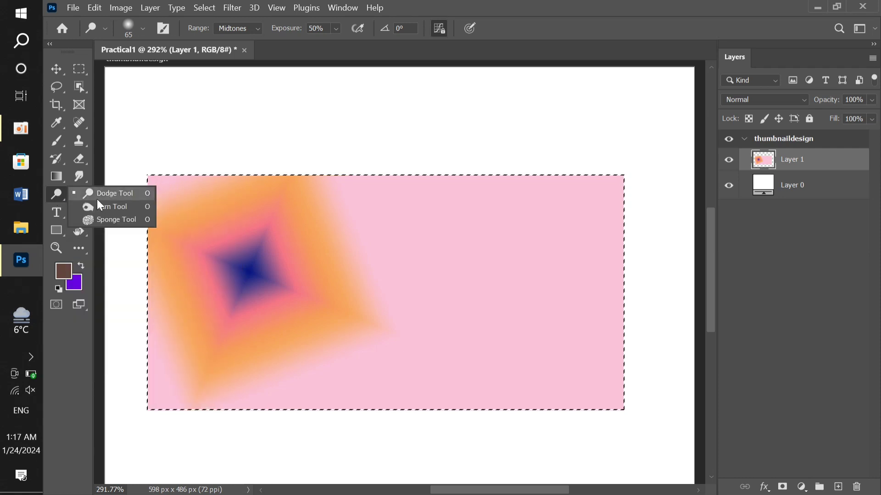
Step: Add the horizontal text "5acetech" over the gradient rectangle on a new type layer
{"action": "left_click", "coordinate": [56, 210]}
{"action": "left_click", "coordinate": [56, 211]}
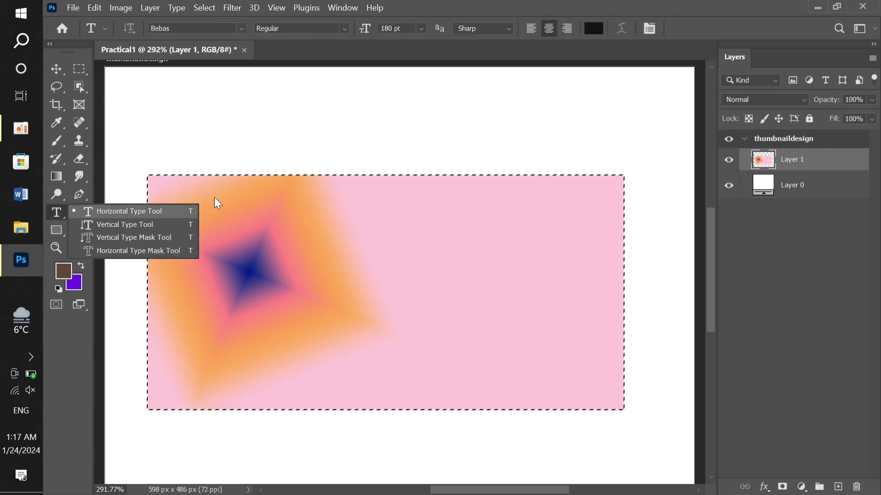
{"action": "left_click", "coordinate": [393, 226]}
{"action": "left_click", "coordinate": [393, 226]}
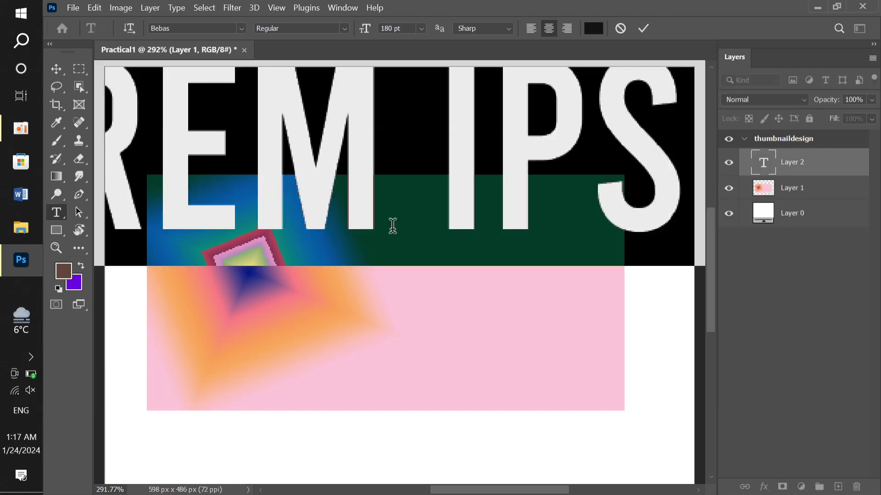
{"action": "type", "text": "5"}
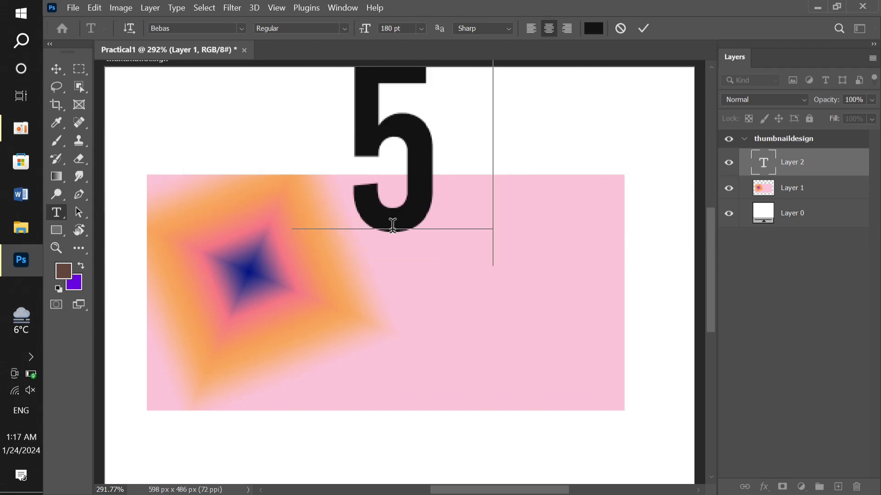
{"action": "type", "text": "ACETEC"}
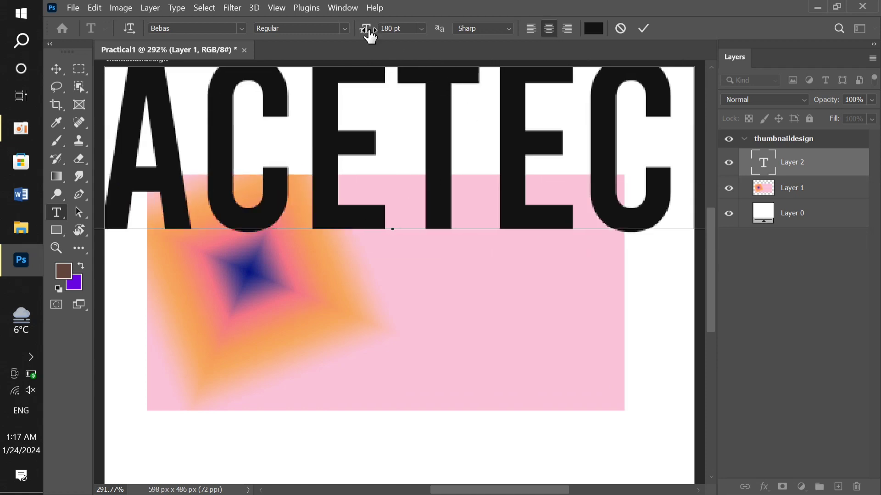
{"action": "left_click_drag", "start_coordinate": [368, 32], "coordinate": [310, 38]}
{"action": "left_click", "coordinate": [642, 28]}
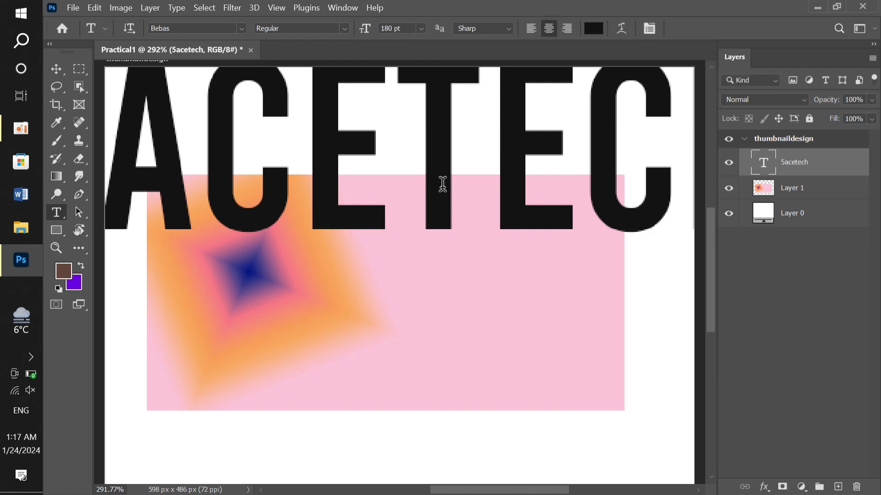
Step: Resize the "5acetech" text, trying 60 pt and 90 pt before settling on 62 pt
{"action": "double_click", "coordinate": [473, 196]}
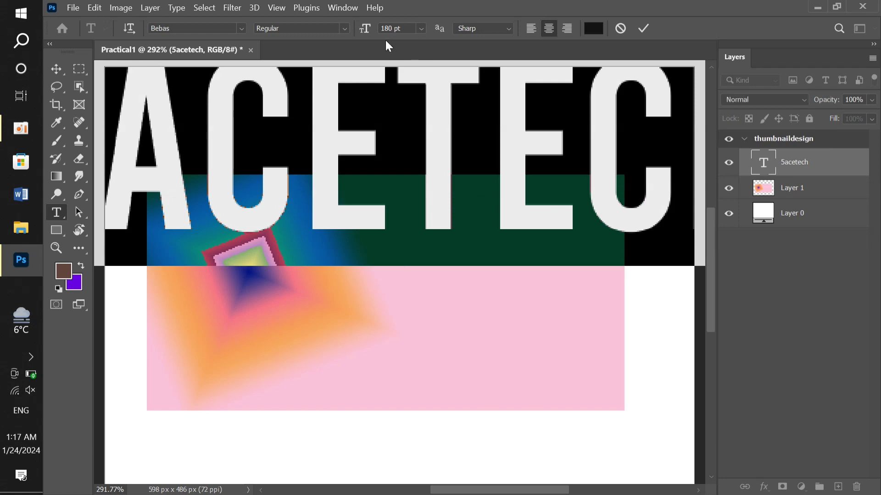
{"action": "left_click_drag", "start_coordinate": [370, 32], "coordinate": [331, 35]}
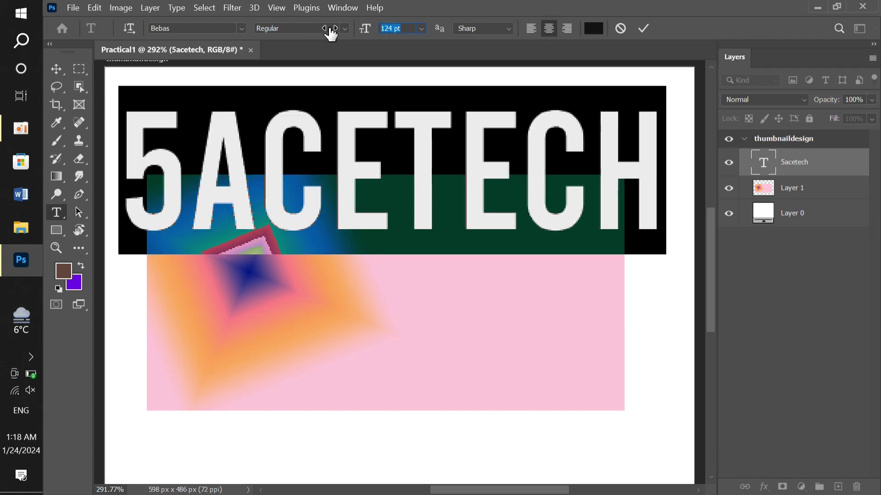
{"action": "key", "text": "Down"}
{"action": "left_click", "coordinate": [421, 29]}
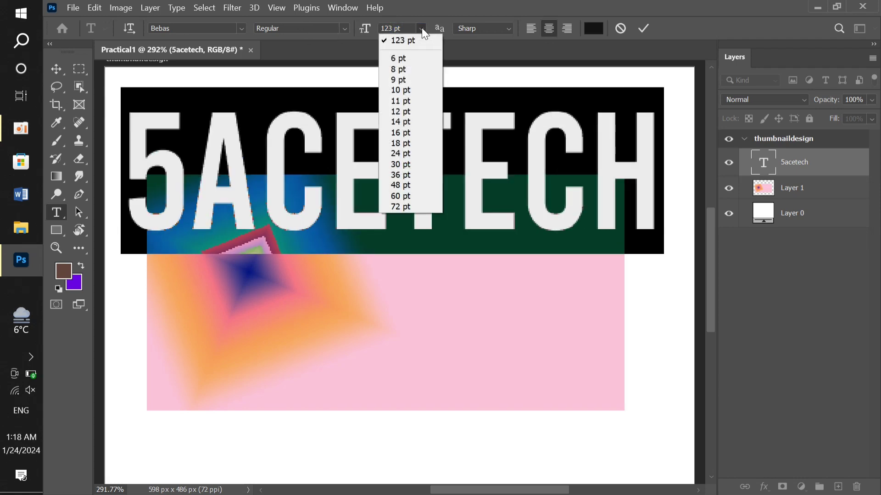
{"action": "left_click", "coordinate": [408, 195]}
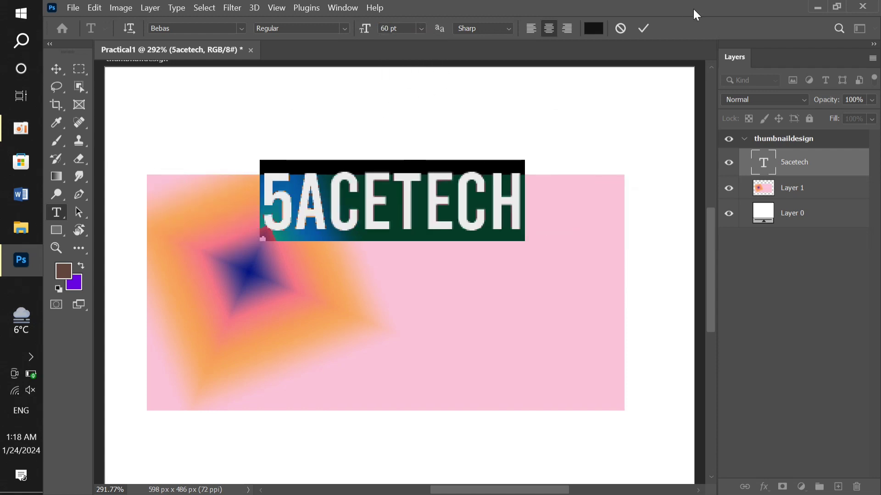
{"action": "left_click", "coordinate": [389, 29]}
{"action": "type", "text": "90"}
{"action": "key", "text": "Return"}
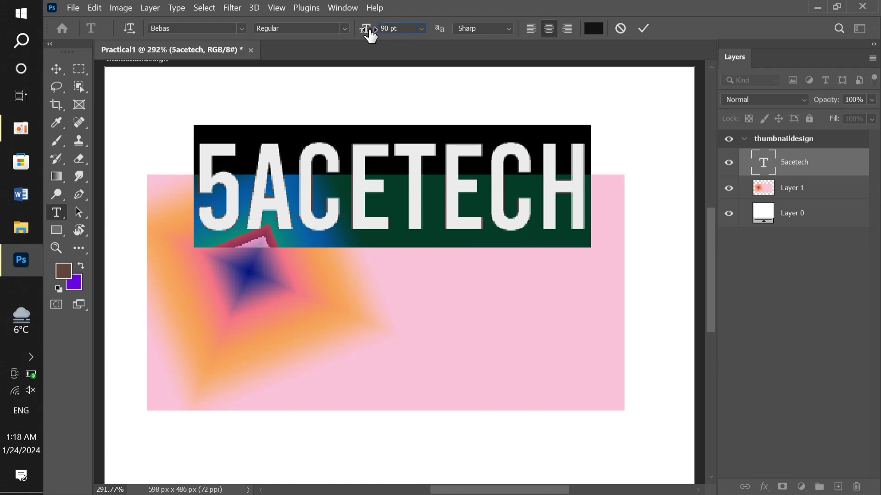
{"action": "left_click_drag", "start_coordinate": [371, 36], "coordinate": [349, 34]}
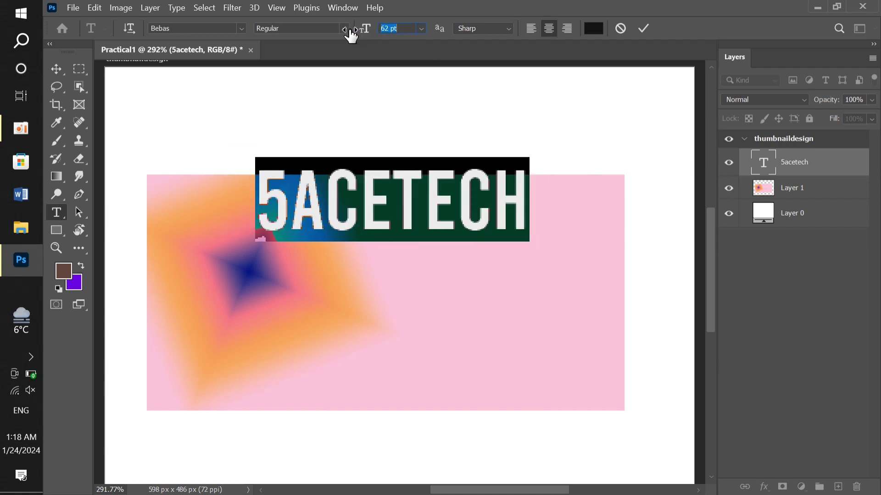
{"action": "left_click", "coordinate": [643, 28]}
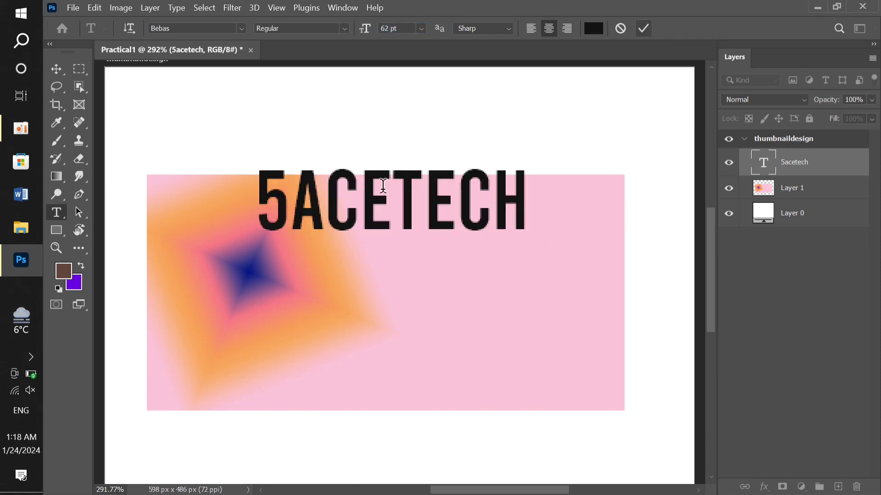
Step: Move the "5acetech" text onto the plain pink area beside the diamond gradient and deselect it
{"action": "left_click", "coordinate": [56, 68]}
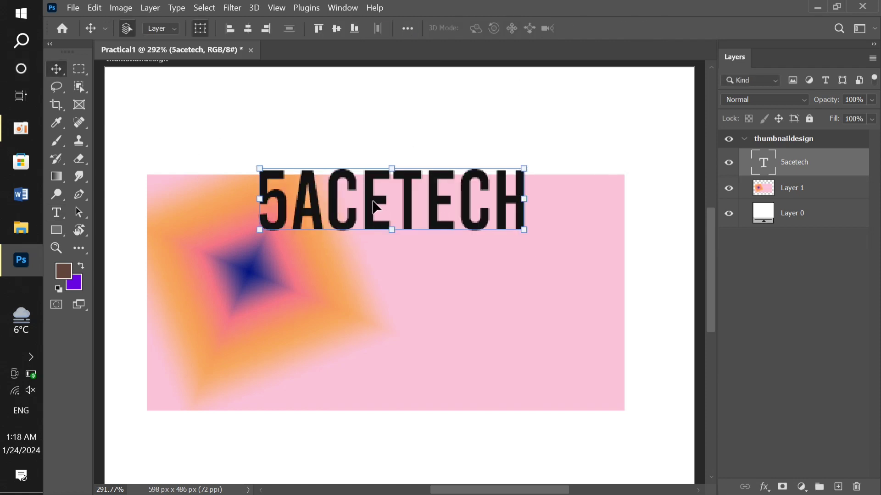
{"action": "left_click_drag", "start_coordinate": [374, 206], "coordinate": [450, 252]}
{"action": "left_click", "coordinate": [368, 116]}
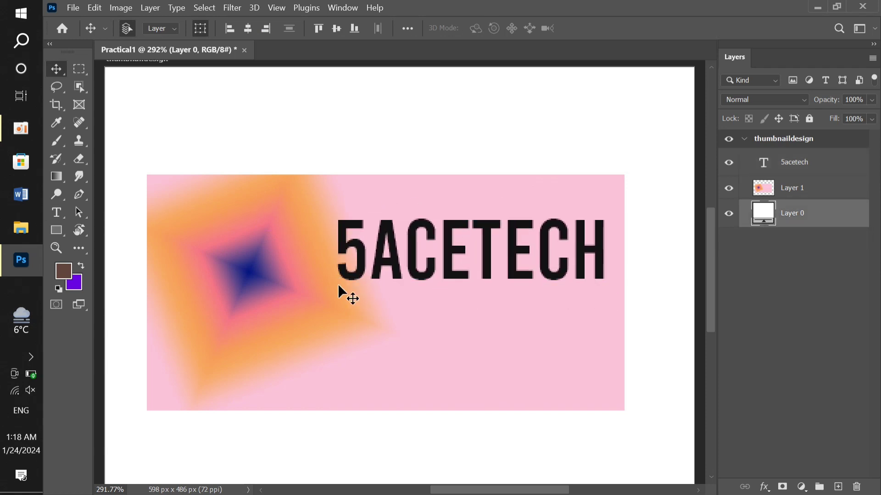
Step: Add a new horizontal text "FOLLOW" on the white area above the gradient rectangle
{"action": "key", "text": "t"}
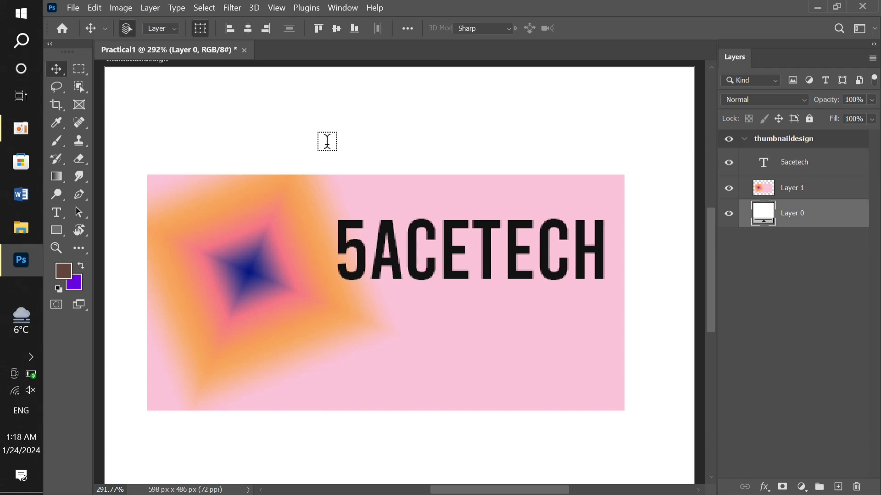
{"action": "left_click", "coordinate": [243, 161]}
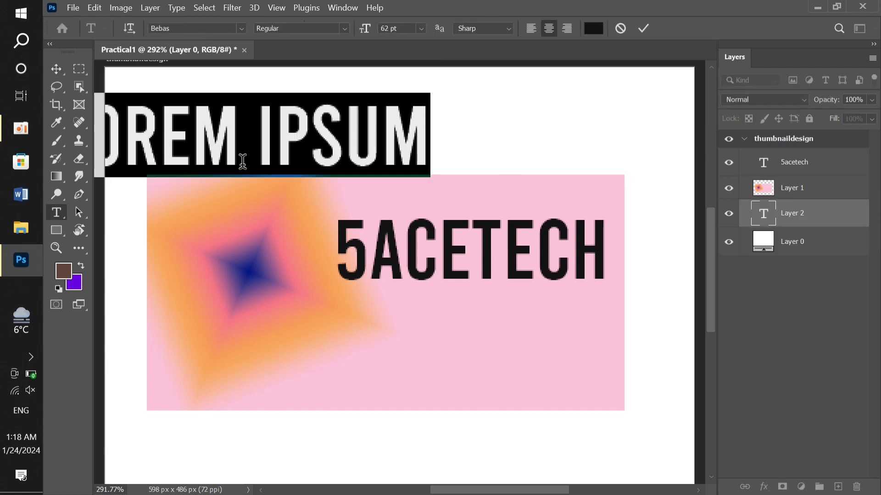
{"action": "type", "text": "FOLL"}
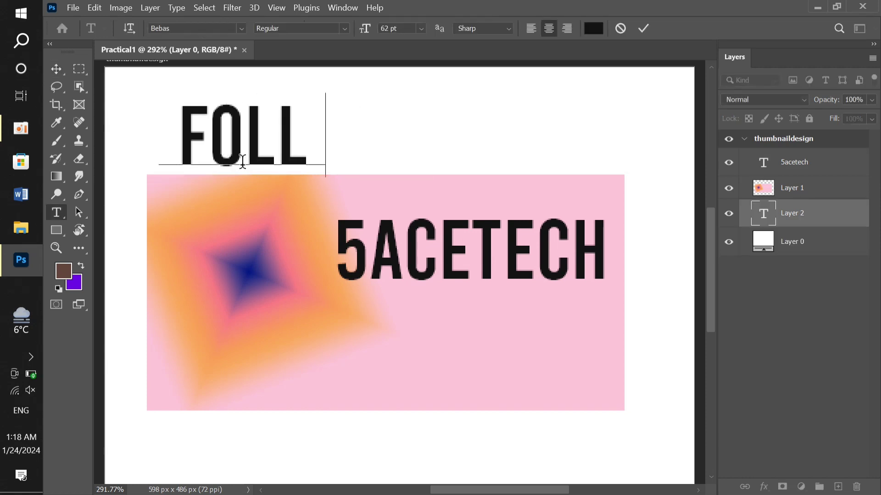
{"action": "type", "text": "OW"}
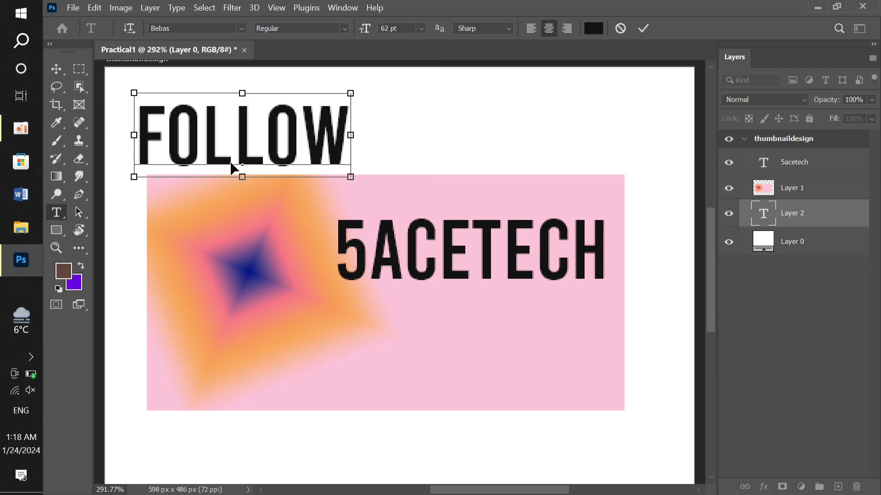
Step: Change the whole "FOLLOW" text to vertical orientation and set its size to 30 pt
{"action": "key", "text": "ctrl+a"}
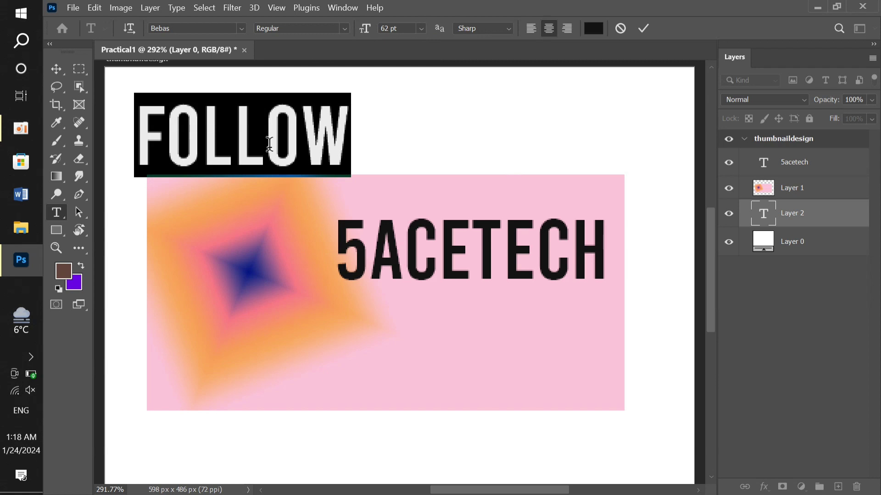
{"action": "left_click", "coordinate": [132, 22]}
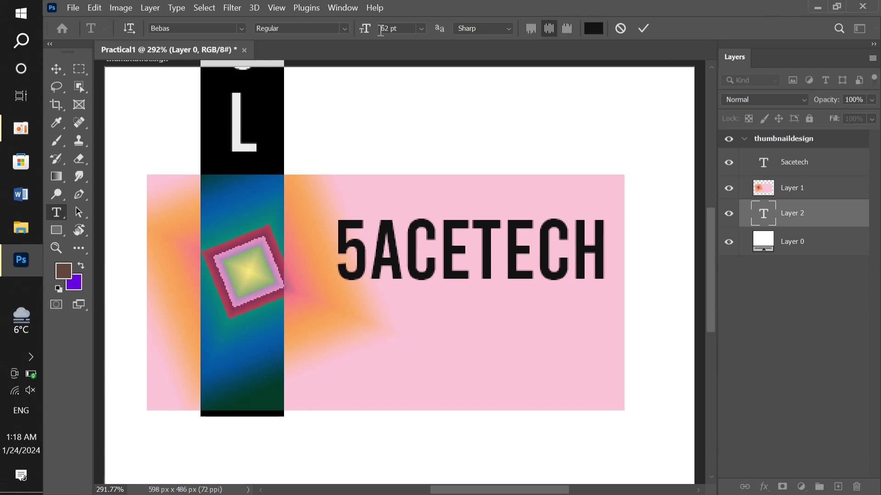
{"action": "left_click", "coordinate": [421, 27]}
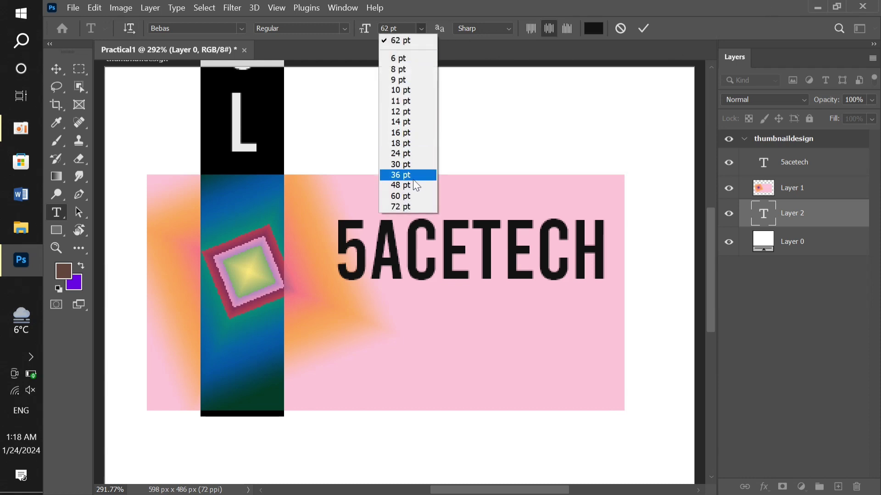
{"action": "left_click", "coordinate": [405, 167]}
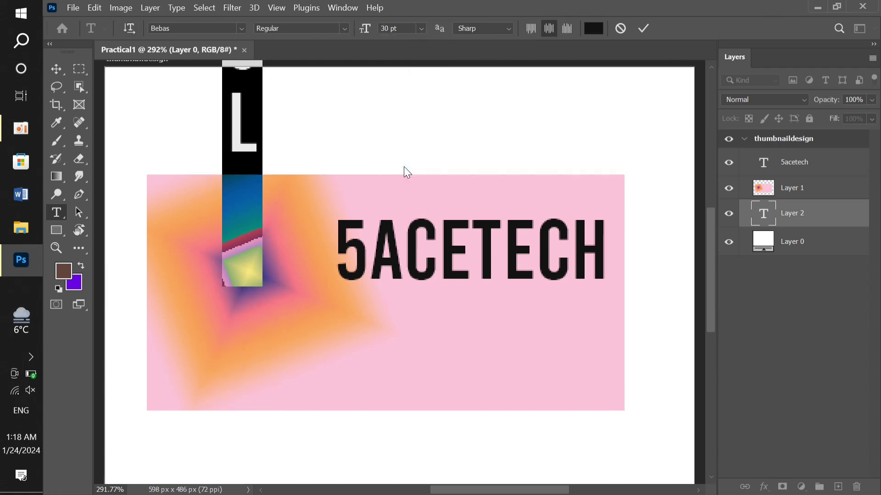
{"action": "left_click", "coordinate": [642, 30]}
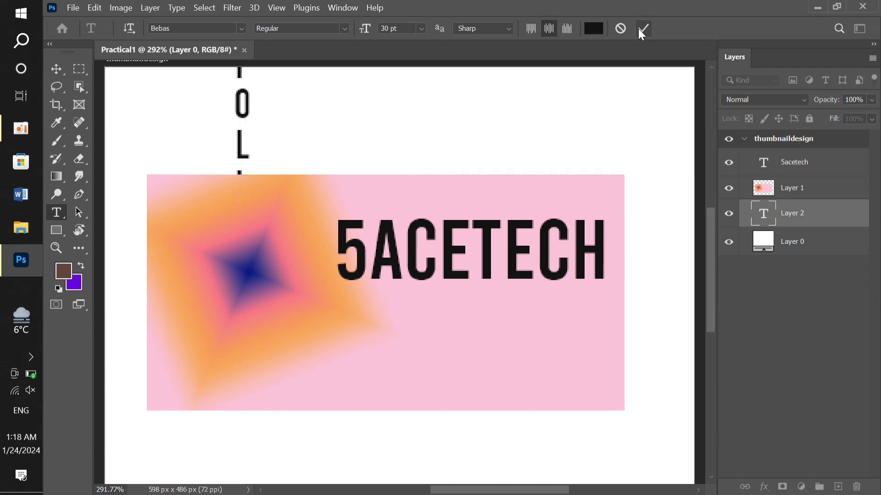
Step: Reorder the "follow" layer above Layer 1 and place the vertical text along the gradient rectangle's left edge
{"action": "left_click", "coordinate": [56, 70]}
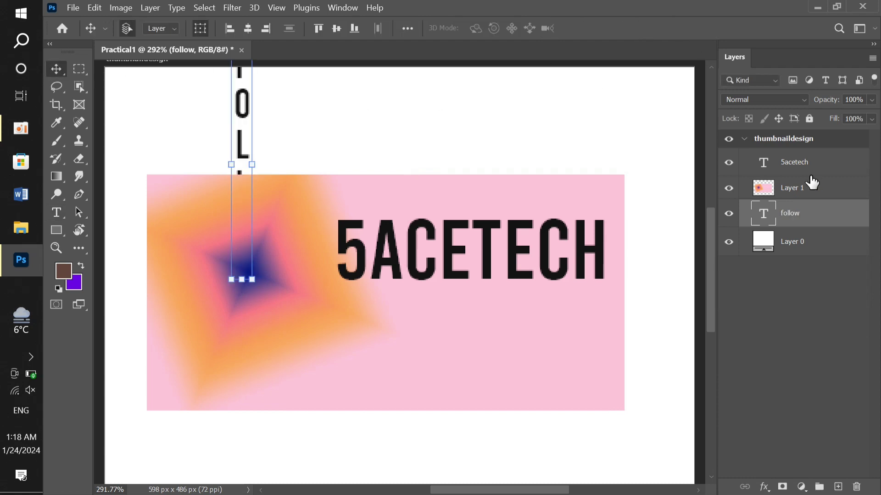
{"action": "left_click_drag", "start_coordinate": [802, 220], "coordinate": [799, 175]}
{"action": "left_click", "coordinate": [244, 140]}
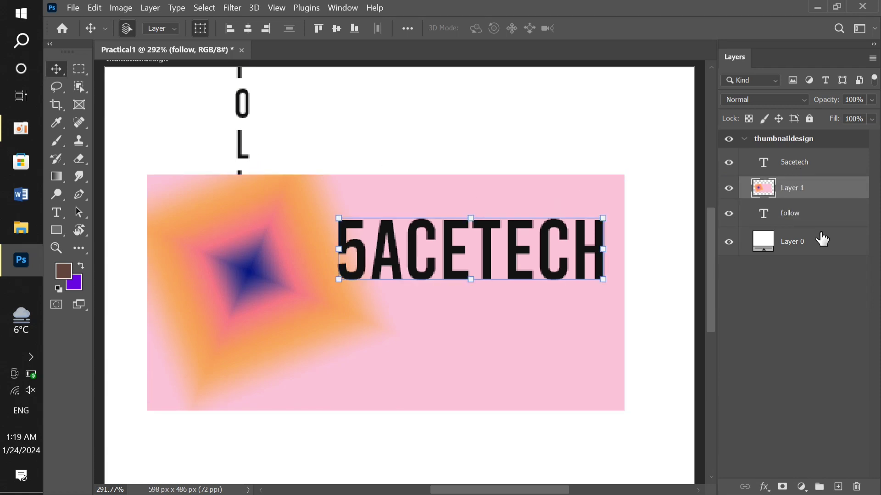
{"action": "left_click_drag", "start_coordinate": [789, 218], "coordinate": [732, 177]}
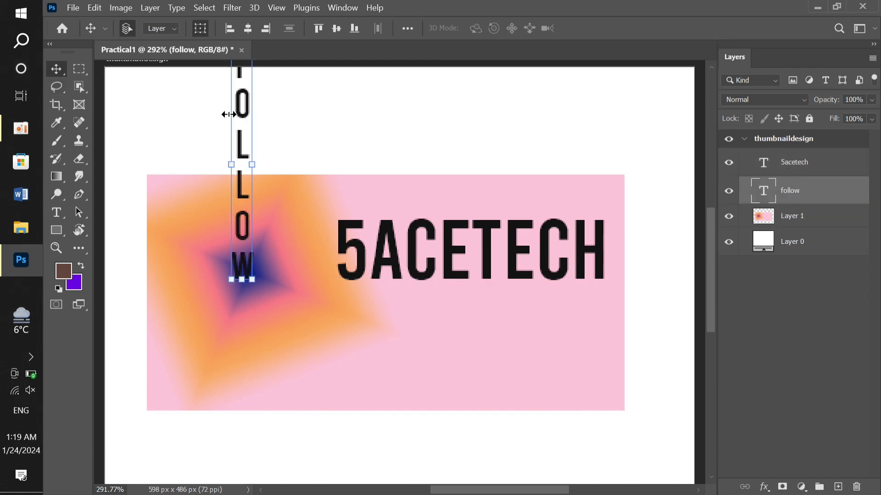
{"action": "left_click_drag", "start_coordinate": [246, 110], "coordinate": [163, 233]}
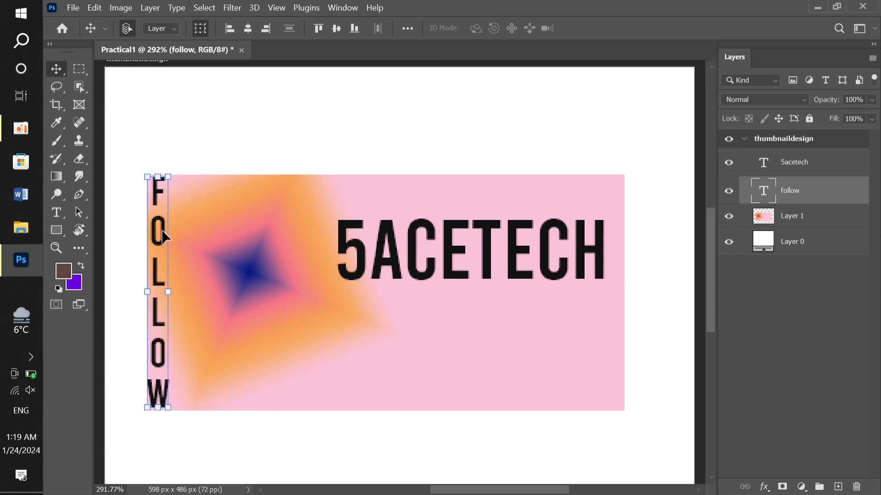
{"action": "left_click", "coordinate": [300, 135]}
Step: Lower the "5acetech" text slightly within the pink area and set its font to Bebas Neue Regular
{"action": "left_click_drag", "start_coordinate": [510, 276], "coordinate": [515, 304]}
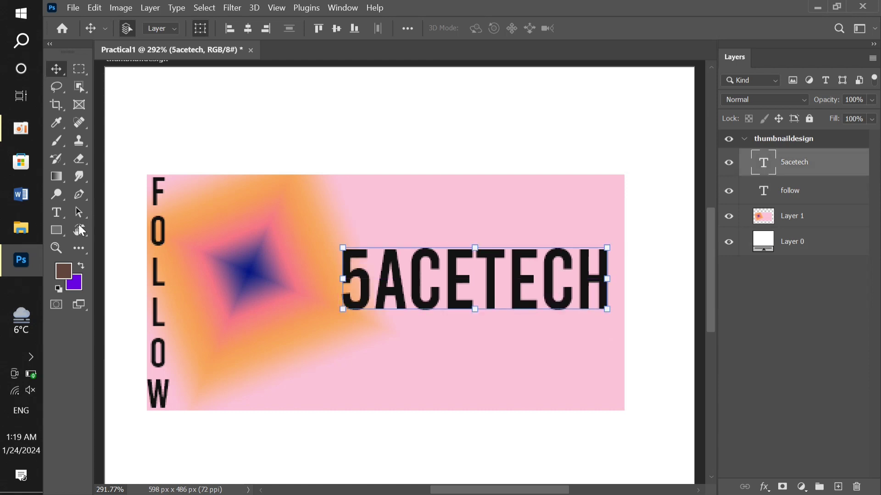
{"action": "double_click", "coordinate": [463, 296]}
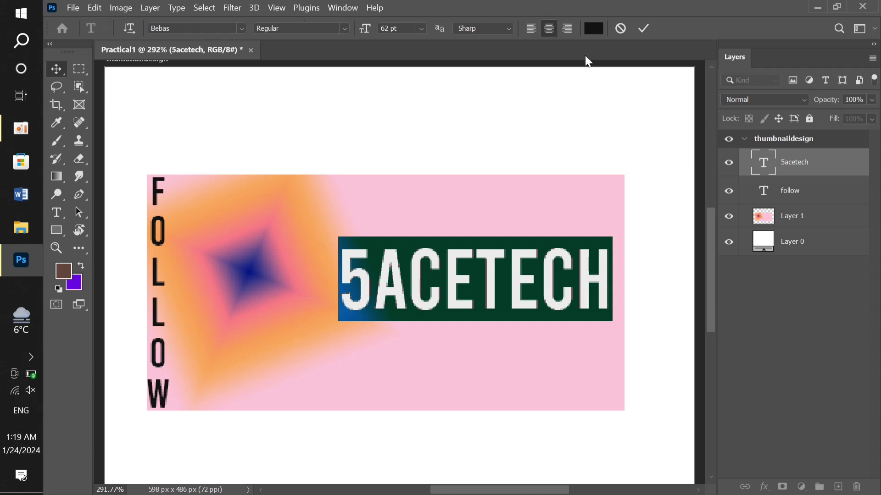
{"action": "left_click", "coordinate": [342, 27]}
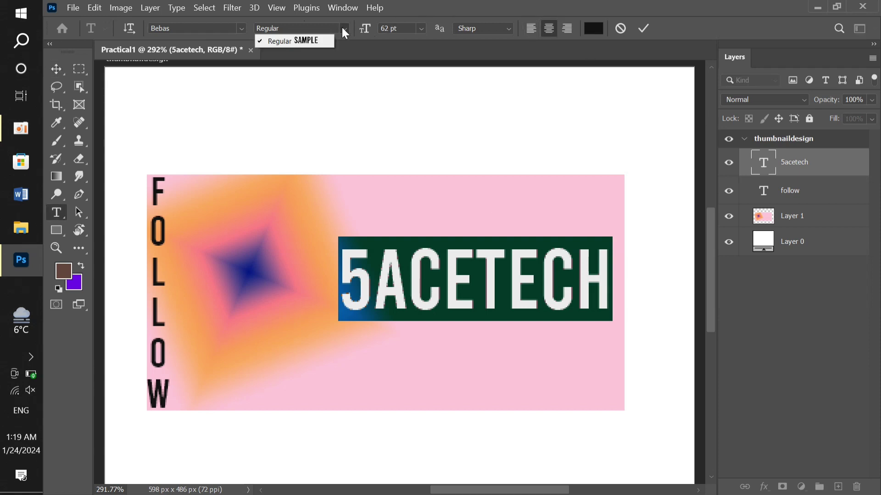
{"action": "left_click", "coordinate": [238, 28]}
{"action": "left_click", "coordinate": [239, 28]}
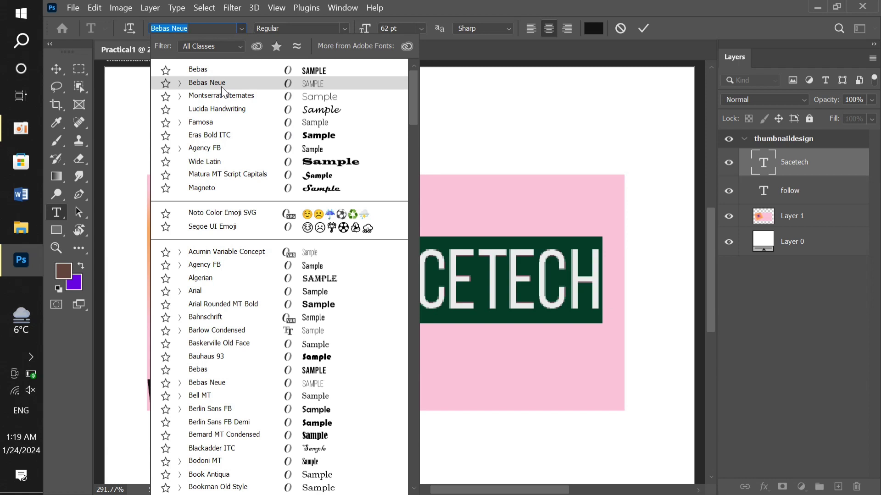
{"action": "left_click", "coordinate": [179, 83]}
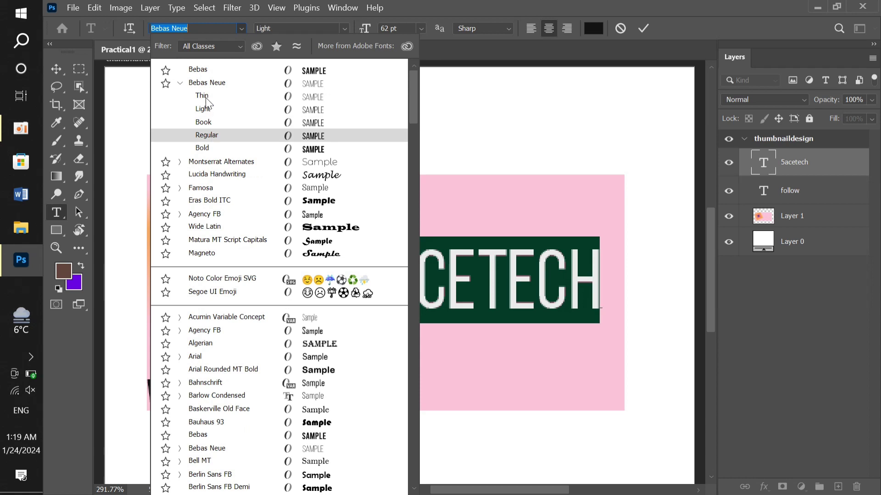
{"action": "left_click", "coordinate": [221, 141]}
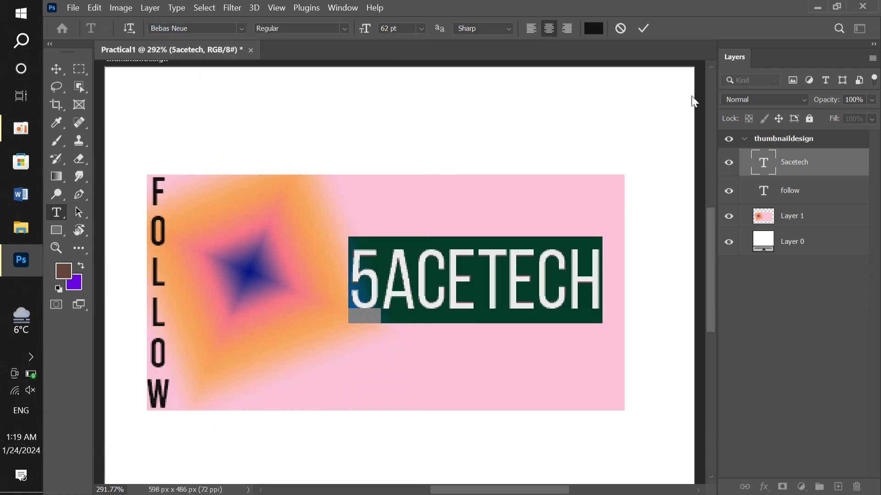
{"action": "left_click", "coordinate": [638, 32]}
{"action": "key", "text": "v"}
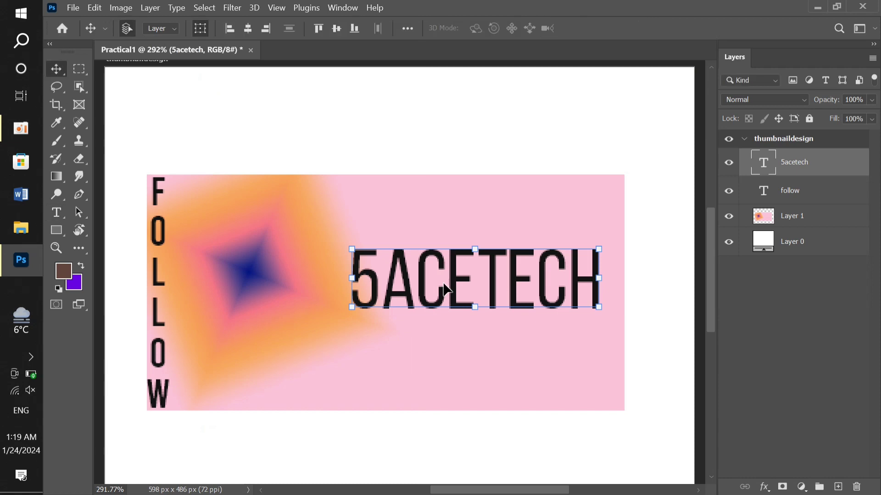
{"action": "left_click", "coordinate": [403, 152]}
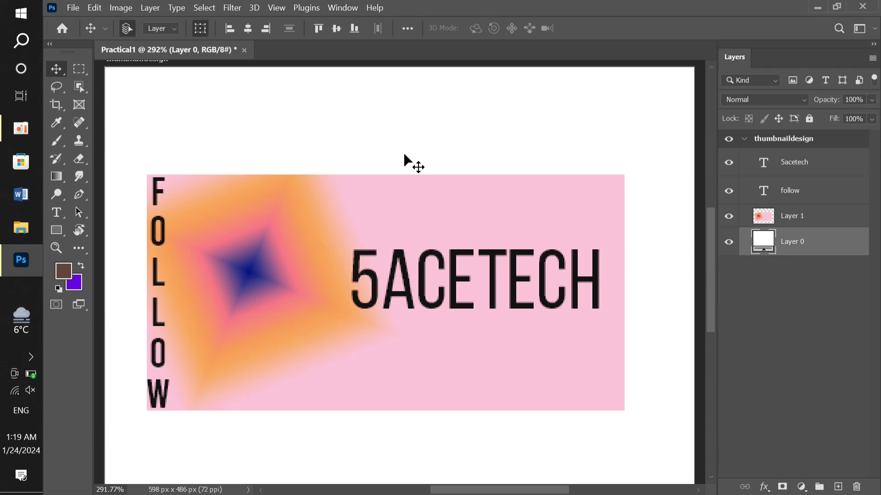
Step: Review the type and shape tool variants, and activate the Custom Shape tool with the library of shape presets displayed
{"action": "left_click", "coordinate": [63, 214]}
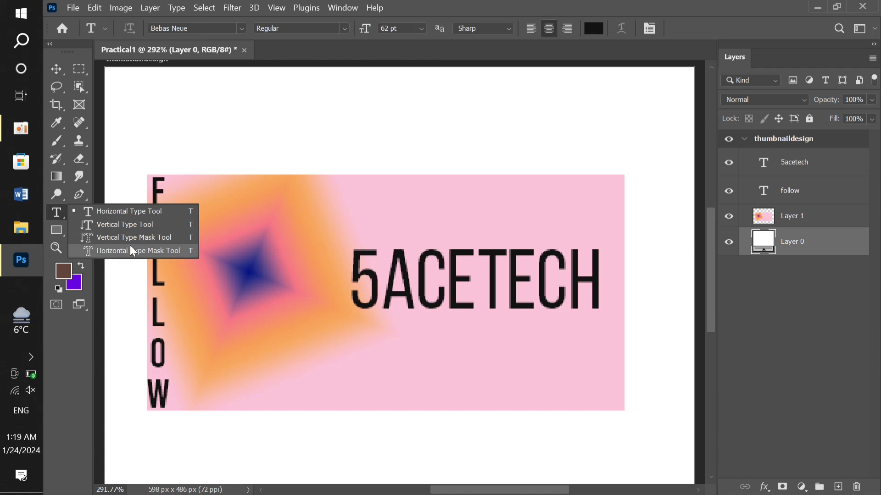
{"action": "left_click", "coordinate": [56, 232]}
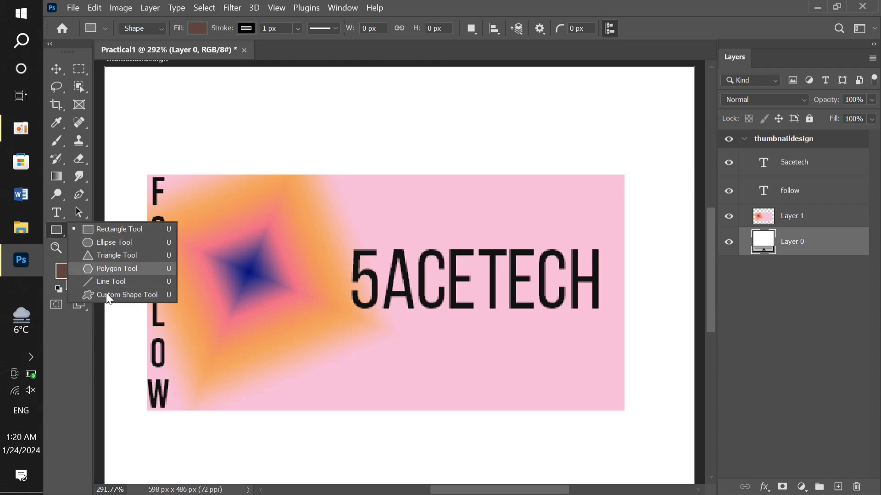
{"action": "left_click", "coordinate": [130, 307]}
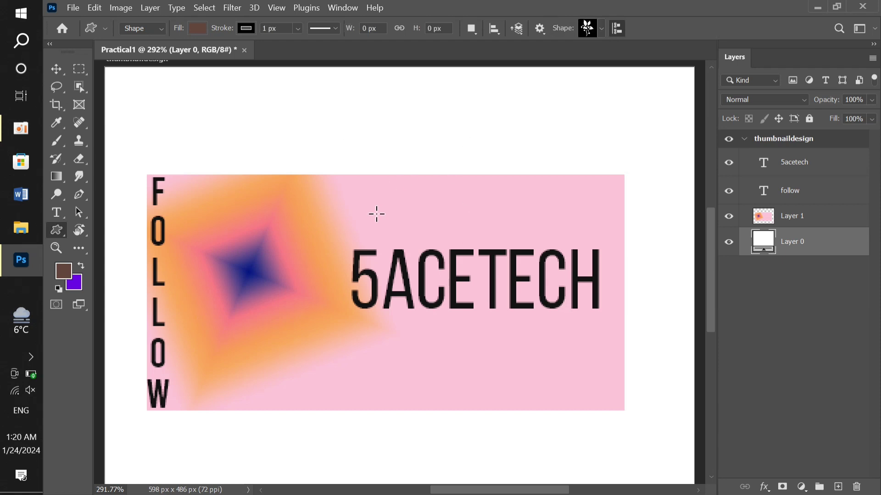
{"action": "left_click", "coordinate": [342, 9]}
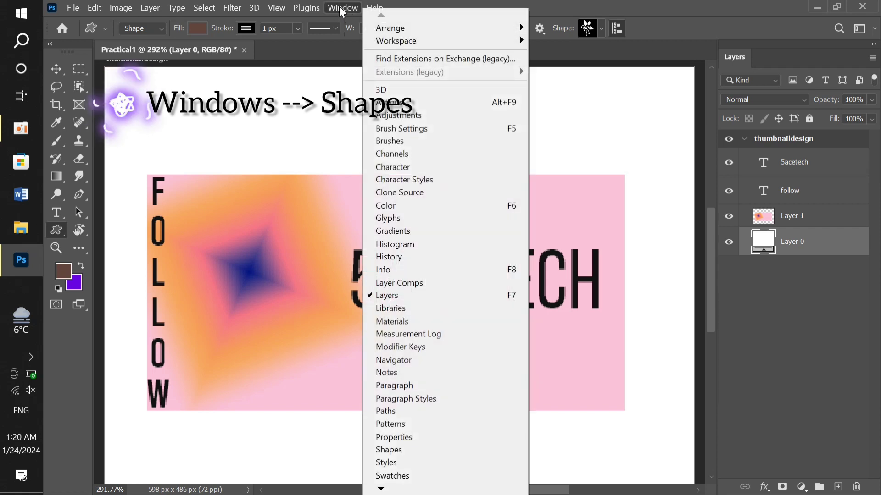
{"action": "left_click", "coordinate": [397, 450]}
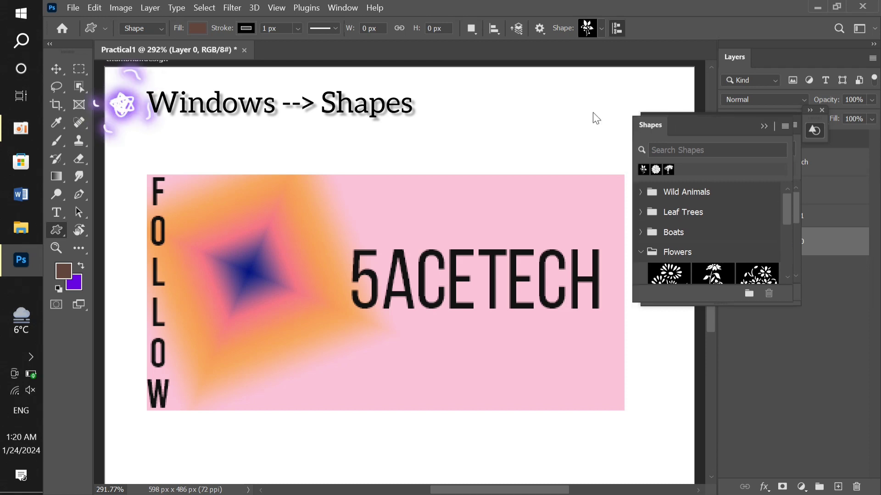
Step: Browse the Wild Animals and Leaf Trees groups in the shape library
{"action": "left_click_drag", "start_coordinate": [595, 118], "coordinate": [512, 97]}
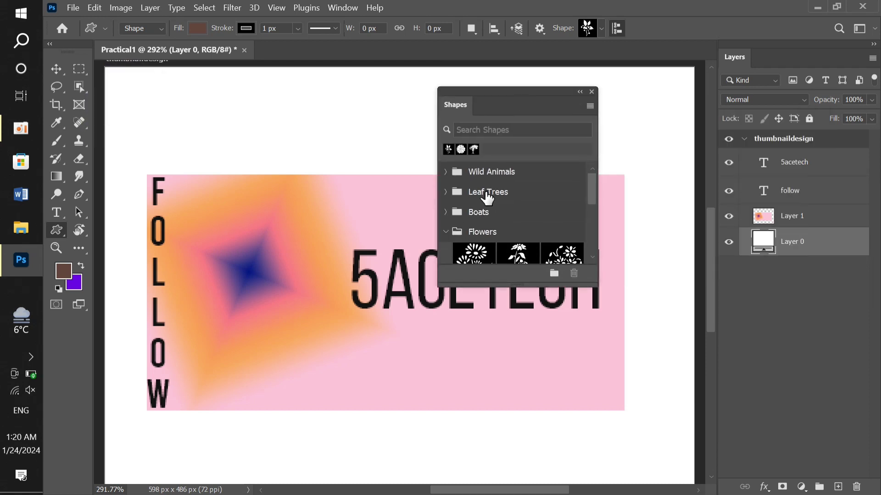
{"action": "left_click", "coordinate": [444, 172]}
{"action": "scroll", "coordinate": [506, 223], "scroll_direction": "down", "scroll_amount": 2}
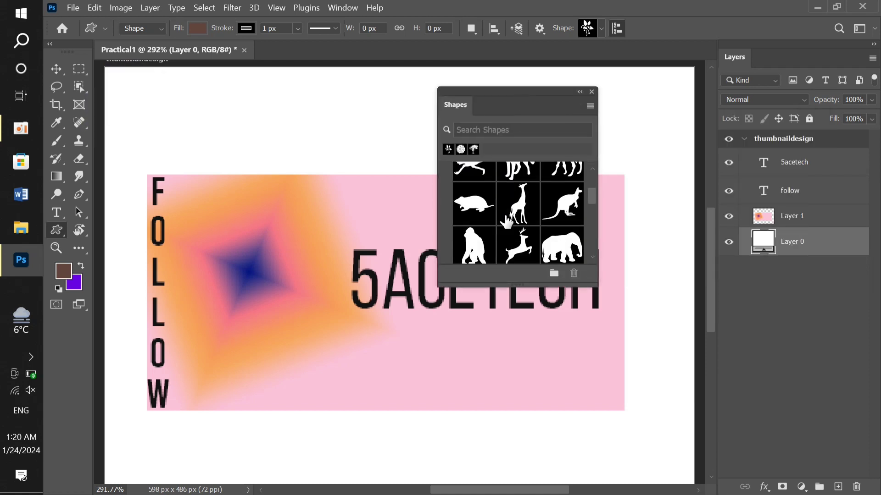
{"action": "scroll", "coordinate": [507, 223], "scroll_direction": "down", "scroll_amount": 5}
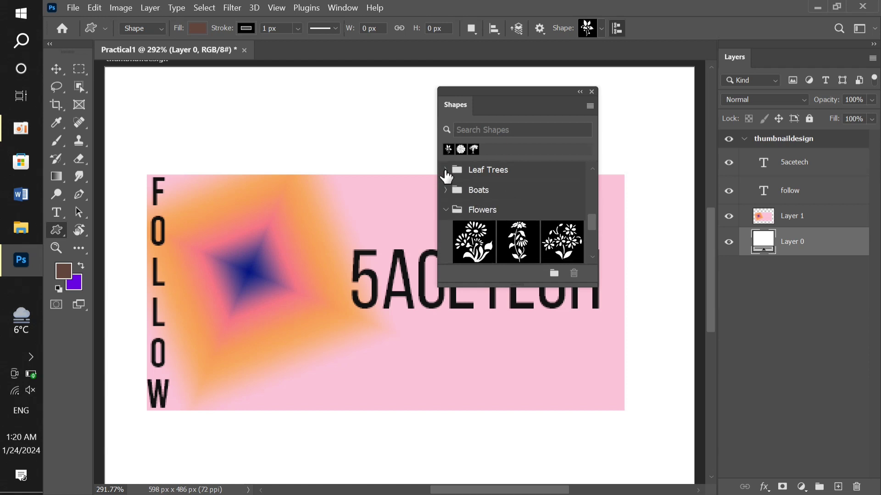
{"action": "left_click", "coordinate": [445, 170]}
{"action": "scroll", "coordinate": [503, 228], "scroll_direction": "down", "scroll_amount": 3}
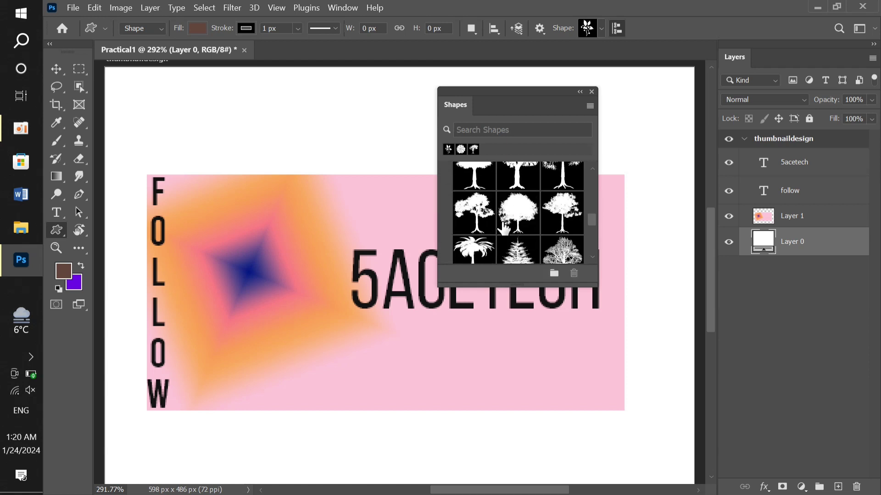
{"action": "scroll", "coordinate": [503, 228], "scroll_direction": "down", "scroll_amount": 5}
{"action": "scroll", "coordinate": [503, 227], "scroll_direction": "up", "scroll_amount": 2}
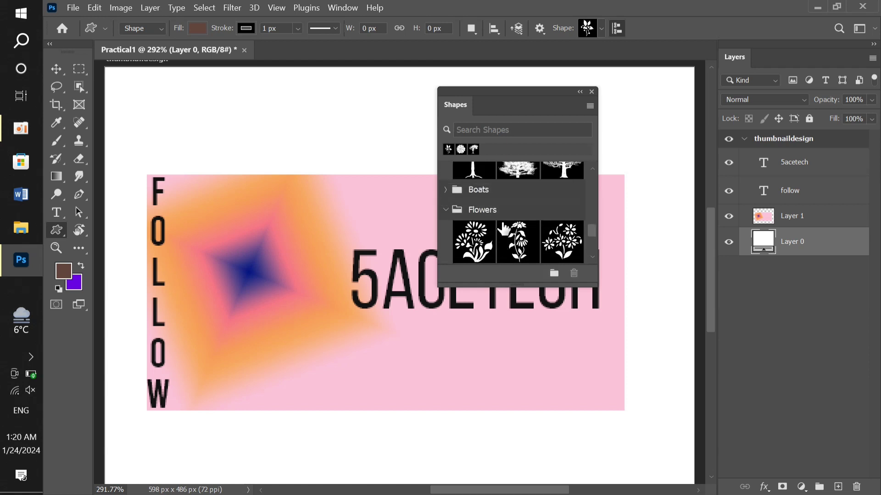
Step: Place the ring-topped boat preset from the Boats group on the artboard and close the shape library and properties
{"action": "left_click", "coordinate": [444, 190]}
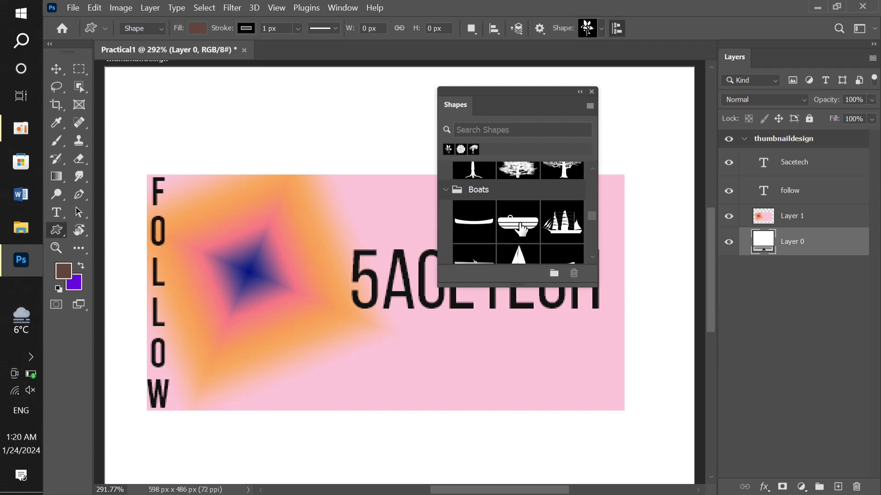
{"action": "left_click", "coordinate": [520, 226]}
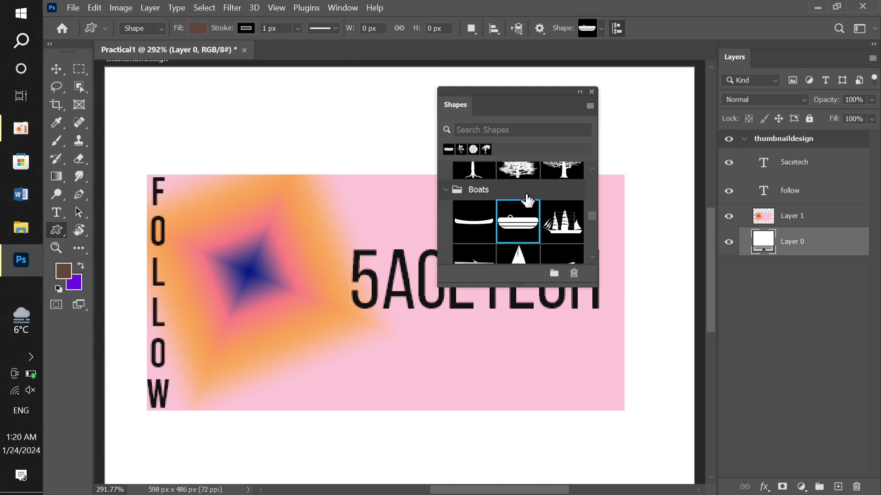
{"action": "left_click_drag", "start_coordinate": [449, 149], "coordinate": [258, 133]}
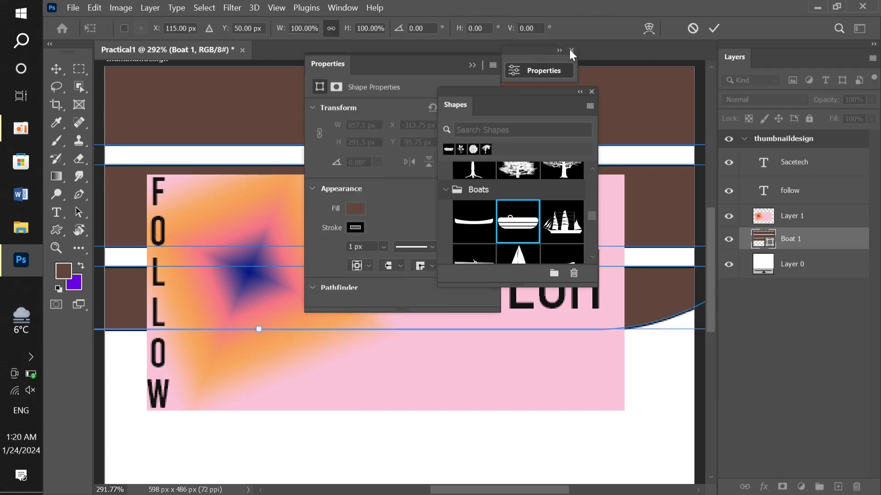
{"action": "left_click", "coordinate": [571, 50]}
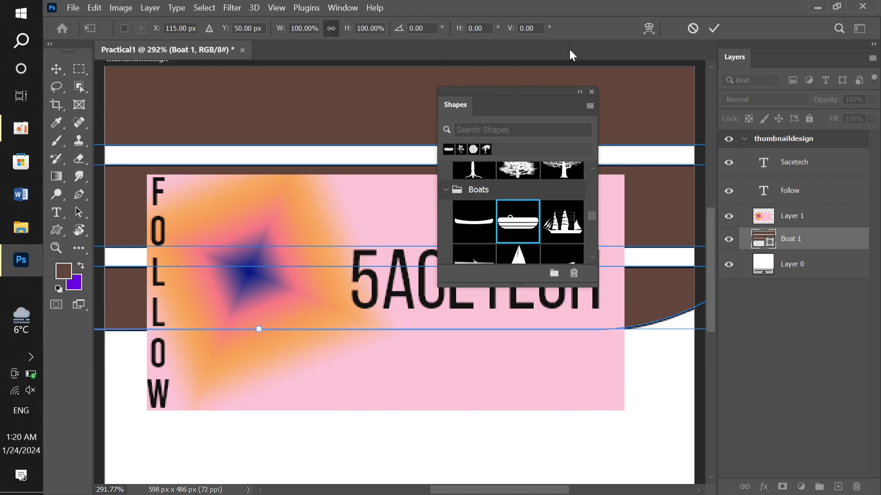
{"action": "left_click", "coordinate": [591, 91]}
{"action": "key", "text": "ctrl+1"}
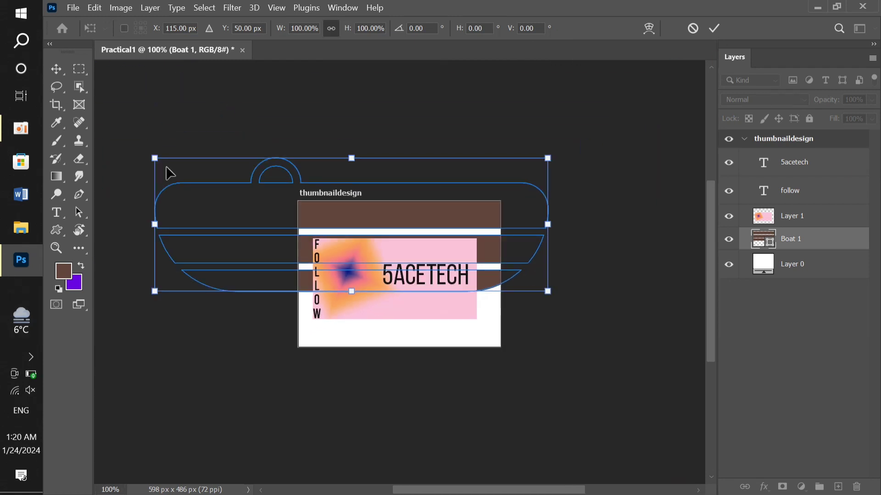
Step: Scale the boat down to 25.80% and place it across the pink rectangle's lower edge
{"action": "left_click_drag", "start_coordinate": [155, 158], "coordinate": [431, 252]}
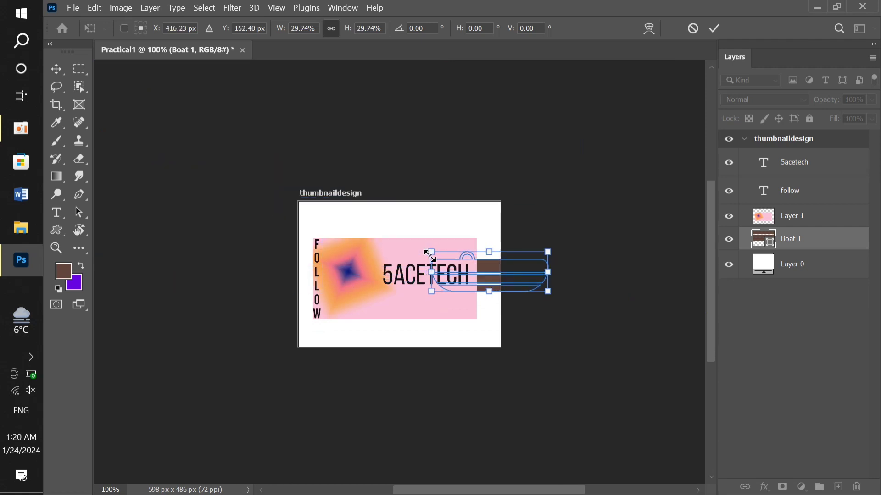
{"action": "left_click_drag", "start_coordinate": [491, 263], "coordinate": [407, 213]}
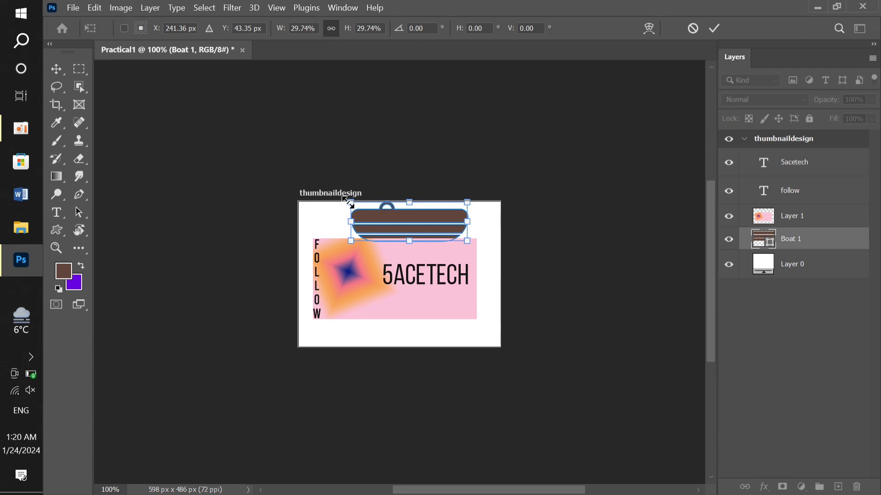
{"action": "left_click_drag", "start_coordinate": [347, 202], "coordinate": [362, 207]}
{"action": "left_click_drag", "start_coordinate": [433, 219], "coordinate": [414, 320]}
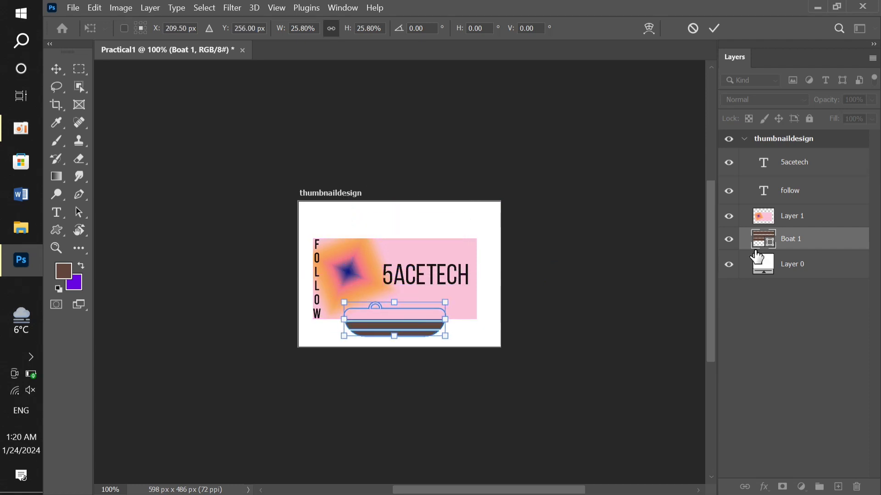
Step: Reorder the Boat 1 layer above Layer 1, then deselect the boat
{"action": "left_click_drag", "start_coordinate": [798, 240], "coordinate": [792, 201]}
{"action": "key", "text": "v"}
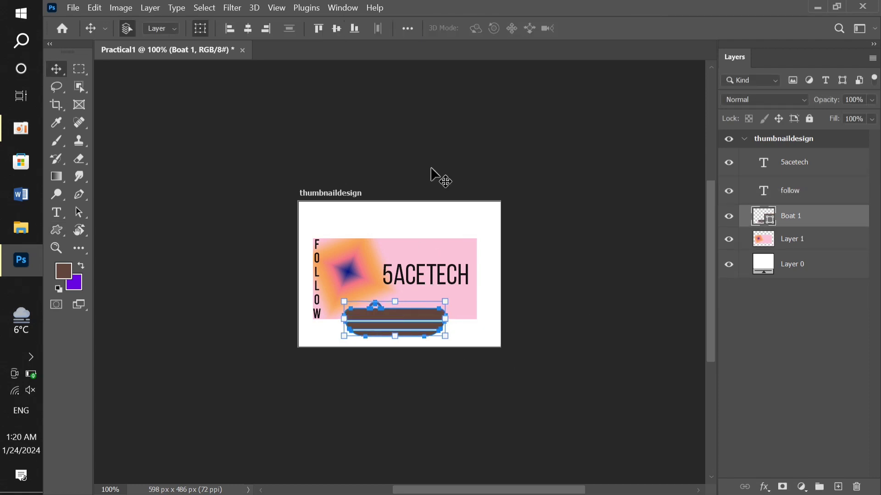
{"action": "left_click", "coordinate": [436, 232]}
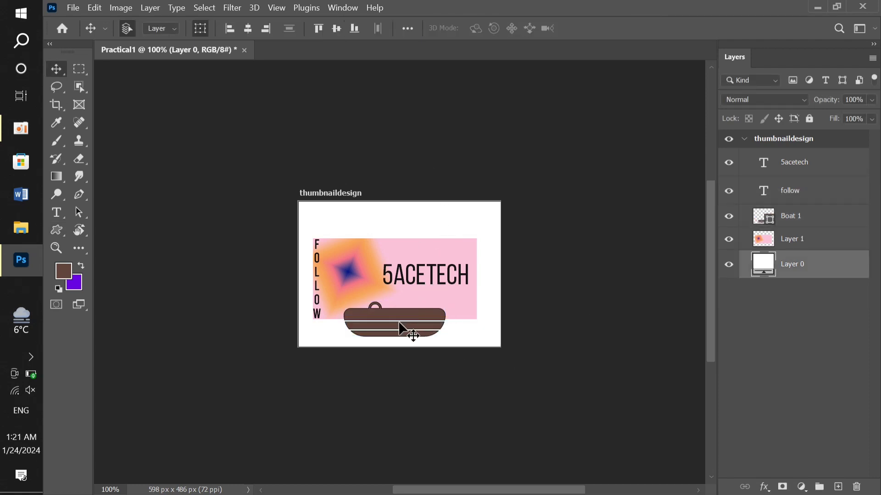
Step: Move the boat up so that it overlaps the pink rectangle's upper edge, above the 5ACETECH text
{"action": "scroll", "coordinate": [399, 324], "scroll_direction": "up", "scroll_amount": 3}
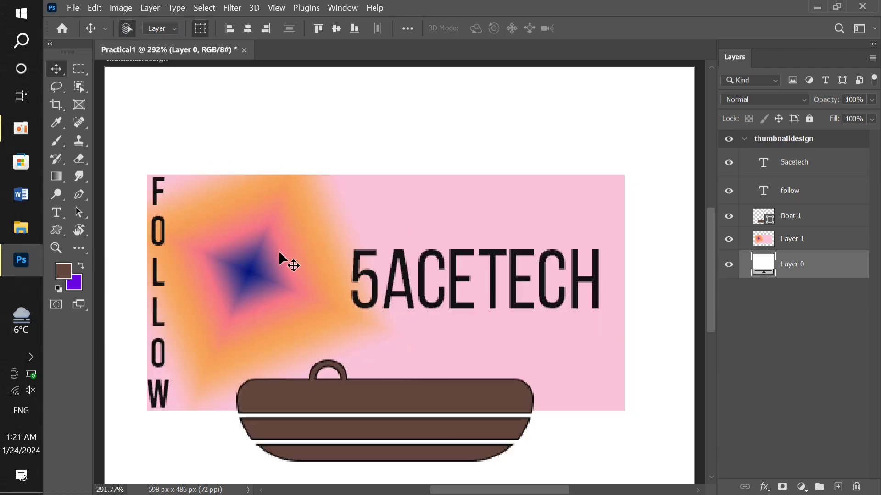
{"action": "key", "text": "ctrl+1"}
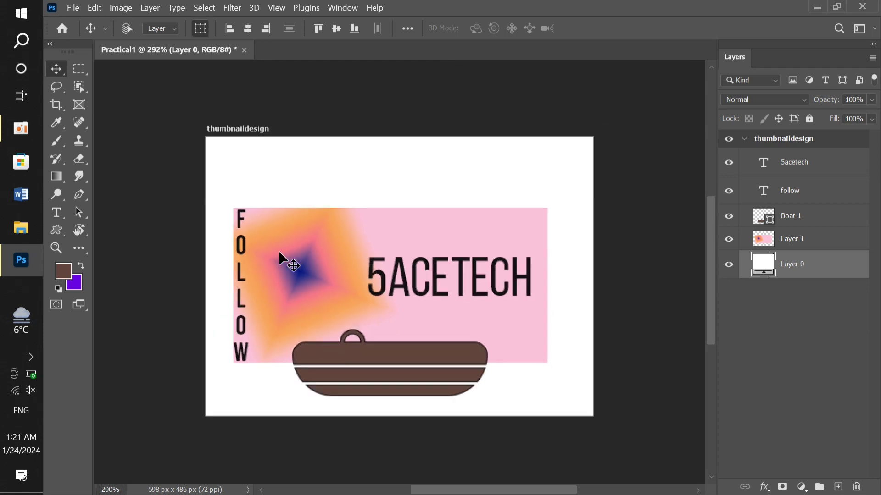
{"action": "key", "text": "ctrl+plus"}
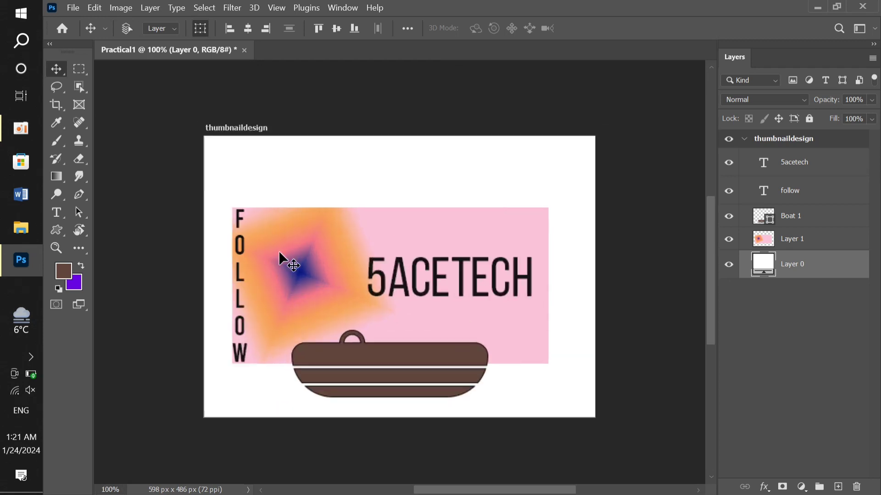
{"action": "key", "text": "ctrl+plus"}
{"action": "key", "text": "ctrl+minus"}
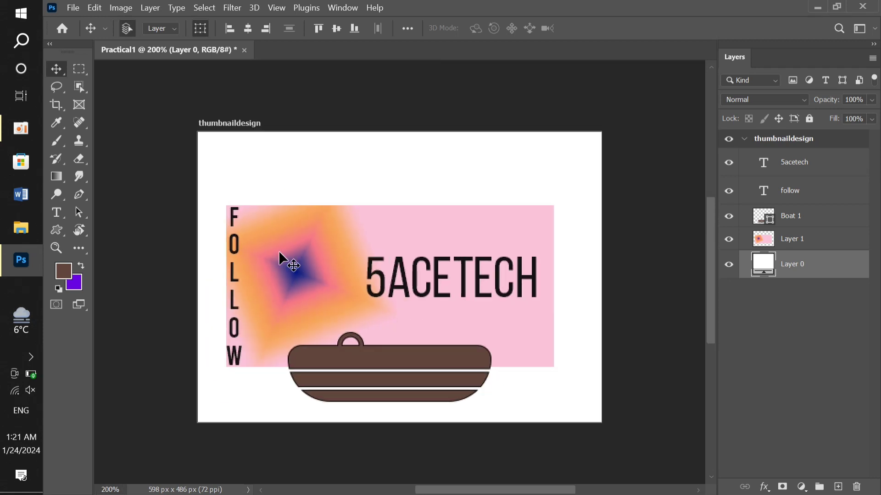
{"action": "key", "text": "ctrl+plus"}
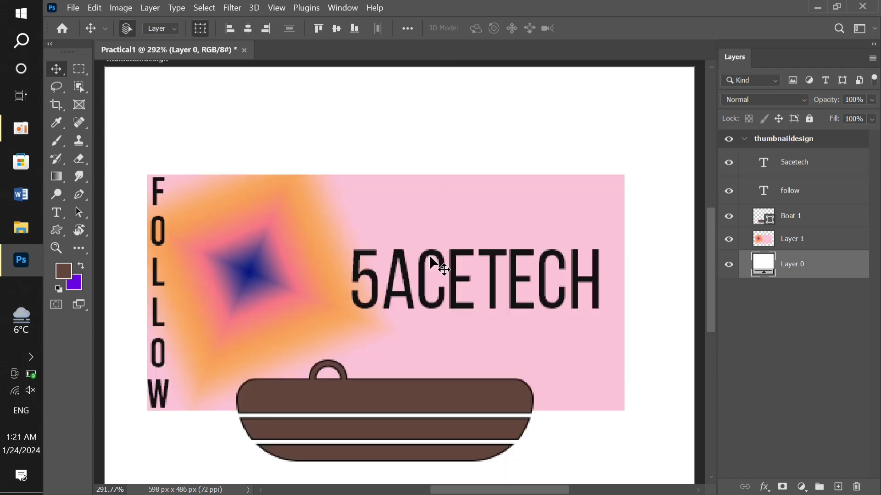
{"action": "left_click_drag", "start_coordinate": [452, 408], "coordinate": [515, 158]}
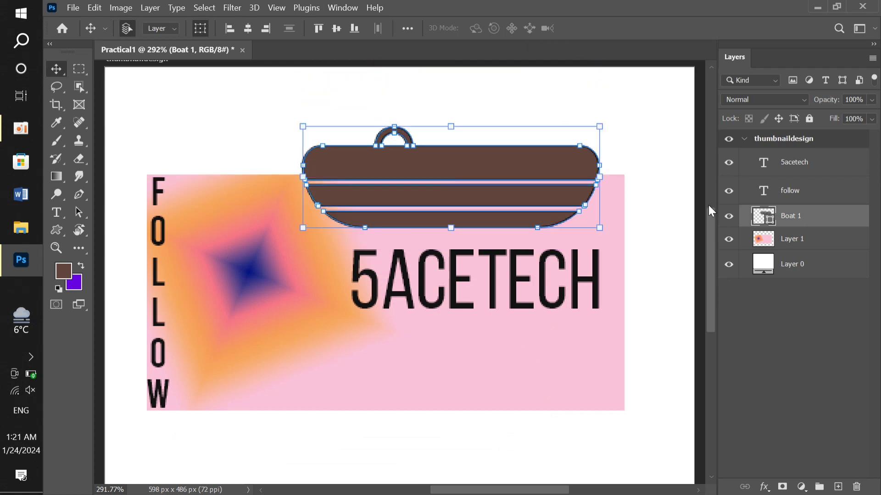
Step: Recolour the boat's fill to a muted purple sampled from the gradient
{"action": "double_click", "coordinate": [764, 216]}
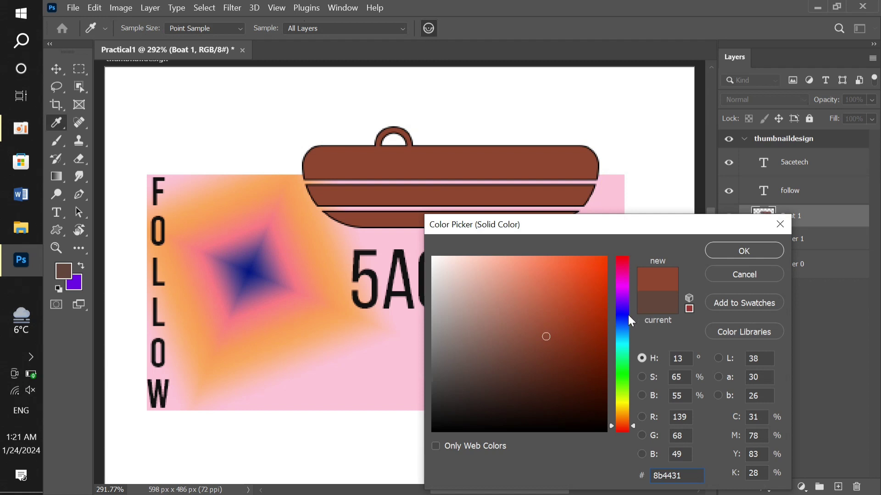
{"action": "left_click", "coordinate": [628, 315]}
{"action": "left_click", "coordinate": [572, 285]}
{"action": "left_click", "coordinate": [574, 324]}
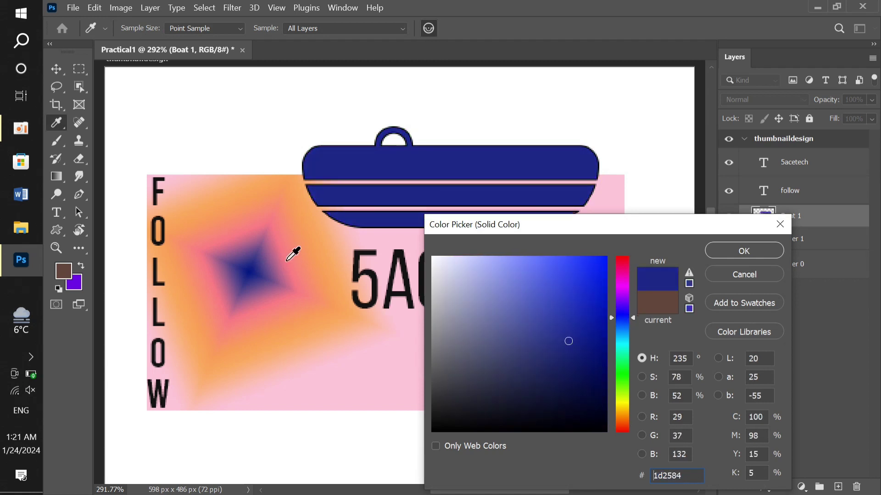
{"action": "mouse_move", "coordinate": [303, 246]}
{"action": "left_mouse_down"}
{"action": "mouse_move", "coordinate": [316, 252]}
{"action": "mouse_move", "coordinate": [315, 213]}
{"action": "mouse_move", "coordinate": [254, 198]}
{"action": "mouse_move", "coordinate": [271, 227]}
{"action": "mouse_move", "coordinate": [255, 222]}
{"action": "mouse_move", "coordinate": [259, 238]}
{"action": "mouse_move", "coordinate": [287, 238]}
{"action": "left_mouse_up"}
{"action": "left_click", "coordinate": [736, 252]}
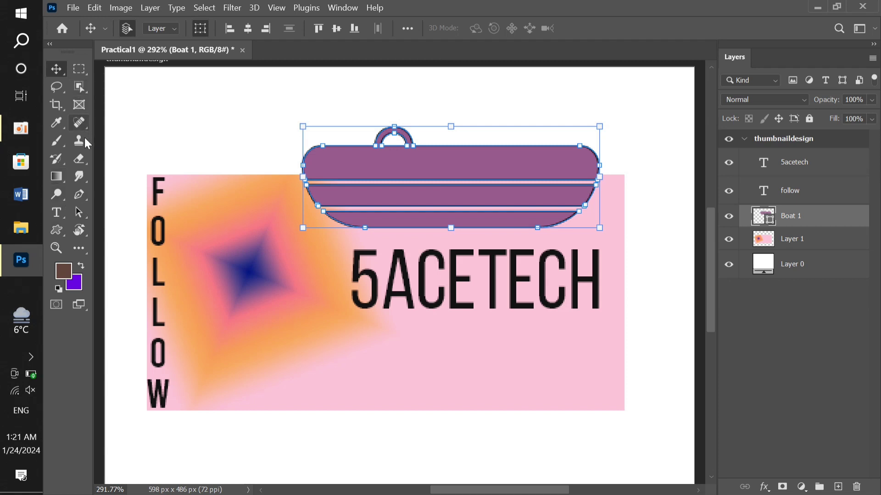
Step: Erase five round spots from Layer 1 with a 44 px Eraser: three beneath the 5ACETECH text and two on the gradient
{"action": "left_click", "coordinate": [83, 162]}
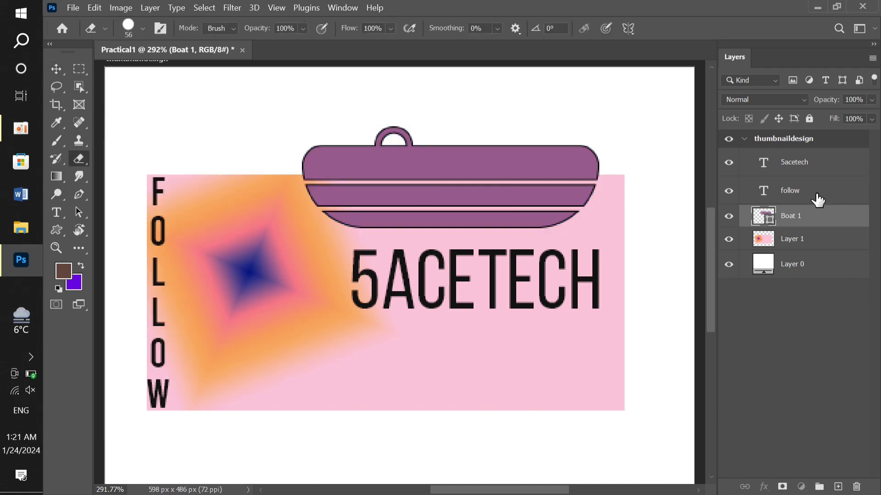
{"action": "left_click", "coordinate": [808, 243]}
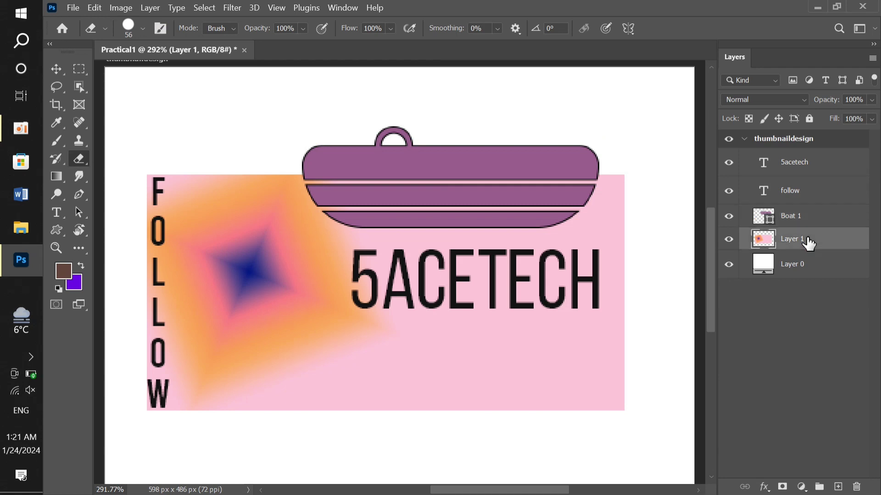
{"action": "left_click", "coordinate": [143, 29]}
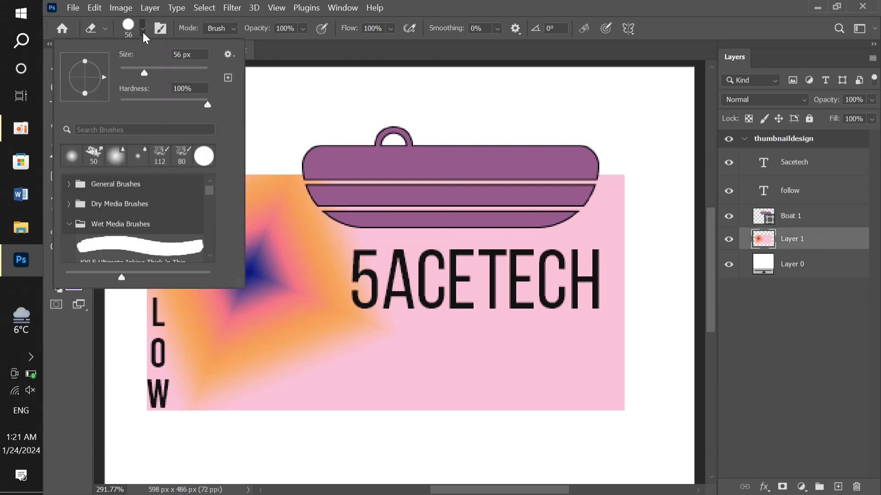
{"action": "left_click", "coordinate": [139, 67]}
{"action": "left_click", "coordinate": [362, 358]}
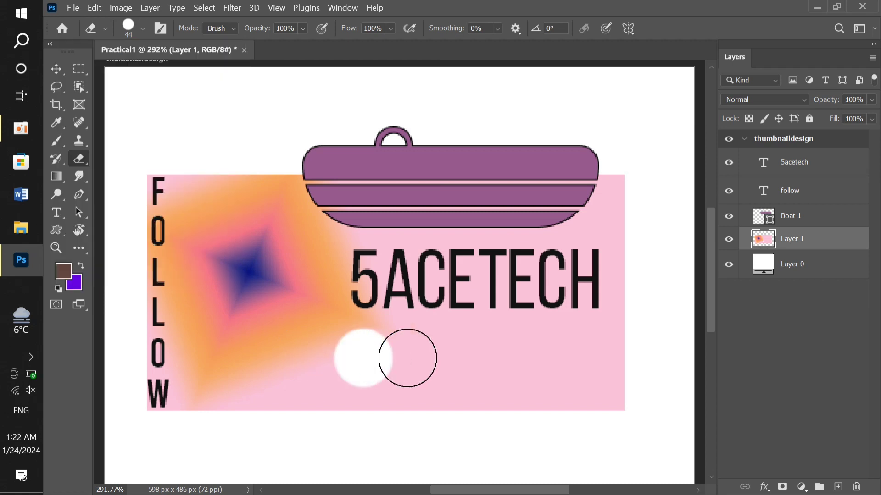
{"action": "left_click", "coordinate": [432, 362]}
{"action": "left_click", "coordinate": [544, 360]}
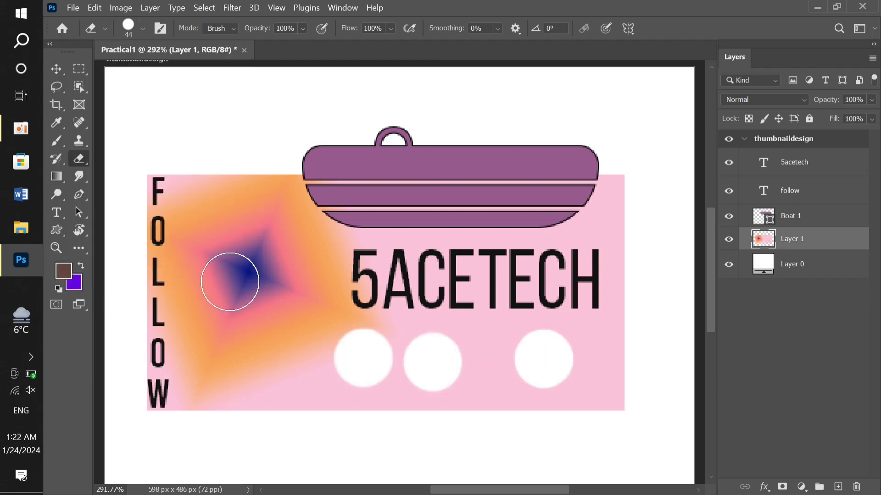
{"action": "left_click", "coordinate": [229, 324]}
{"action": "left_click", "coordinate": [259, 233]}
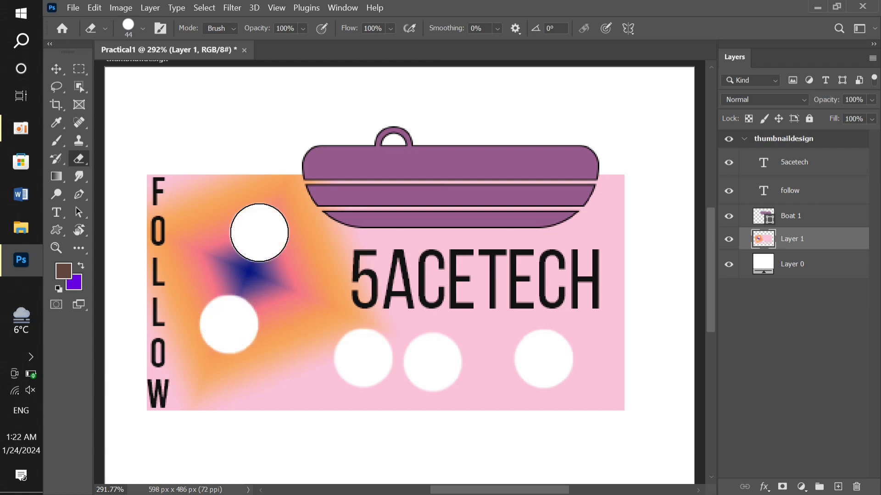
Step: Review the variants of the Eraser, Blur/Sharpen/Smudge and Pen tools
{"action": "right_click", "coordinate": [70, 158]}
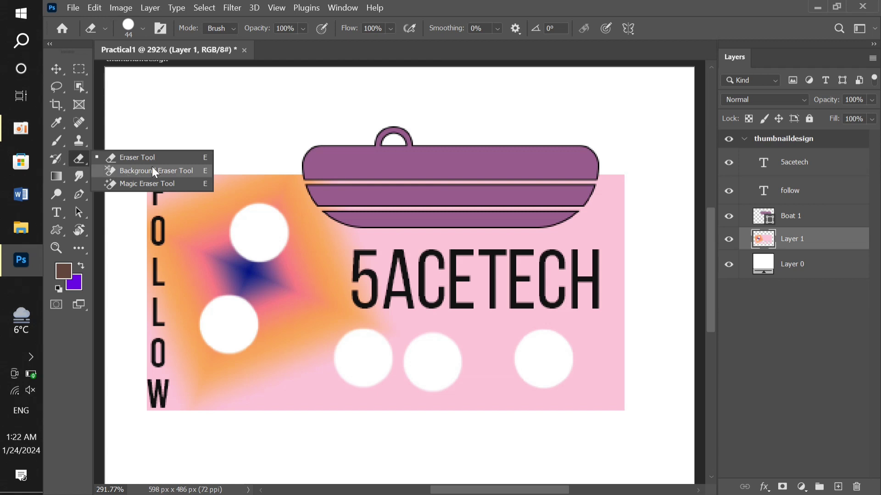
{"action": "left_click", "coordinate": [79, 178]}
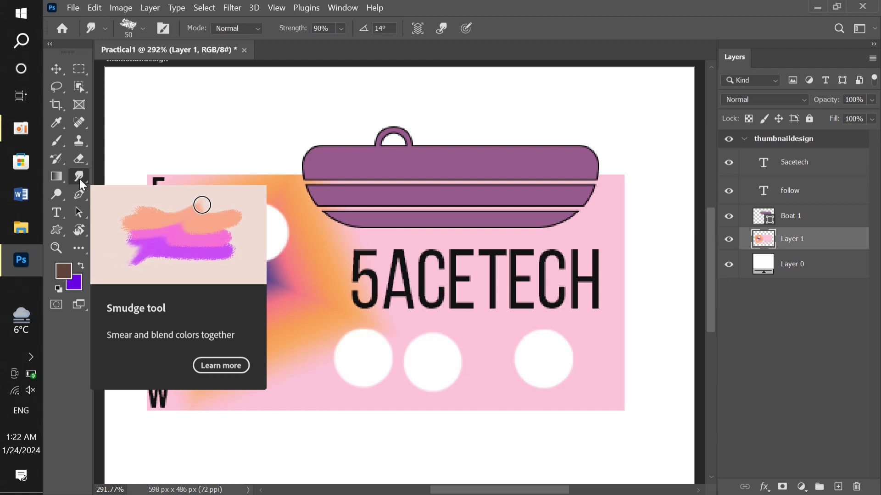
{"action": "right_click", "coordinate": [79, 179]}
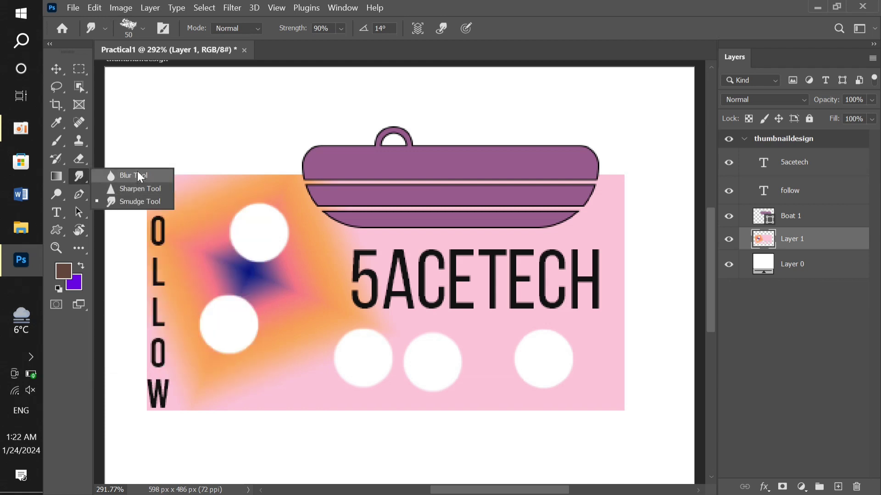
{"action": "left_click", "coordinate": [137, 174]}
{"action": "right_click", "coordinate": [84, 179]}
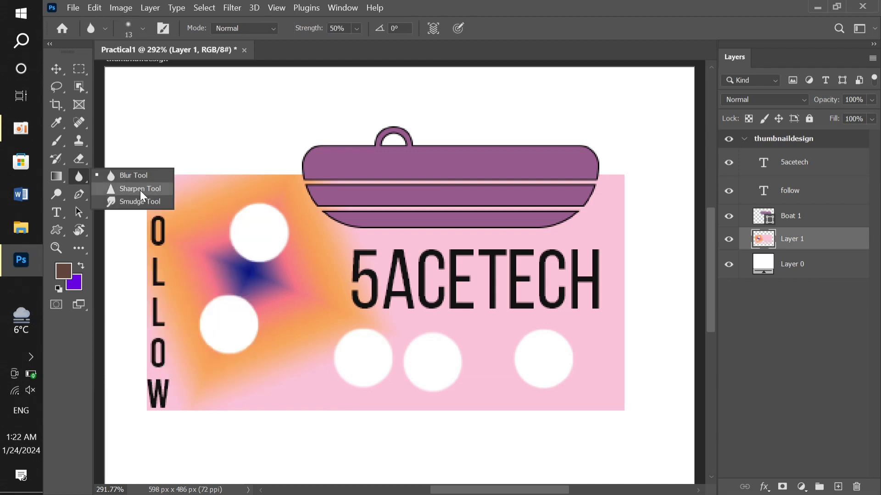
{"action": "left_click", "coordinate": [79, 195]}
{"action": "left_click", "coordinate": [80, 197]}
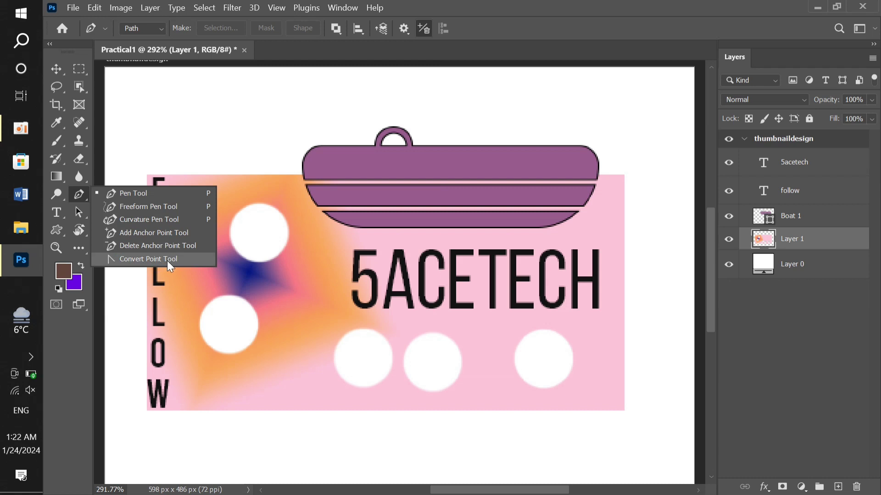
Step: Try the Pen tool by placing one anchor point in the white area above the FOLLOW text, and undo it
{"action": "left_click", "coordinate": [81, 192]}
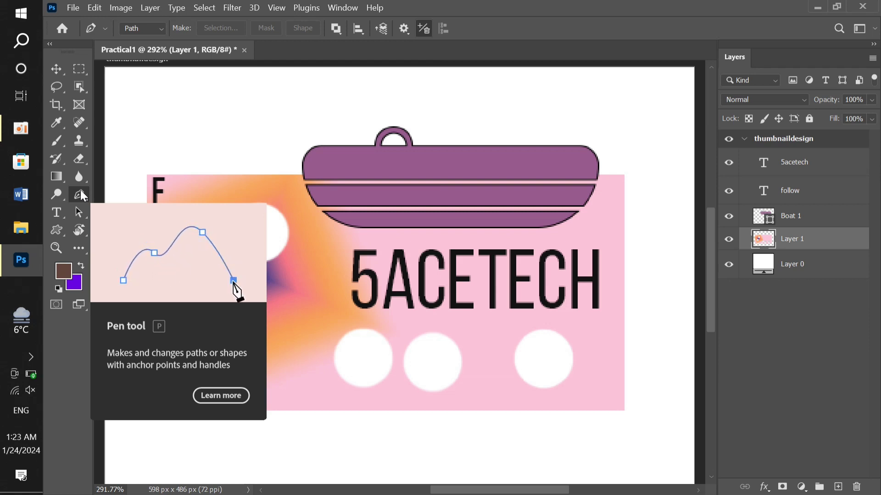
{"action": "left_click", "coordinate": [136, 117]}
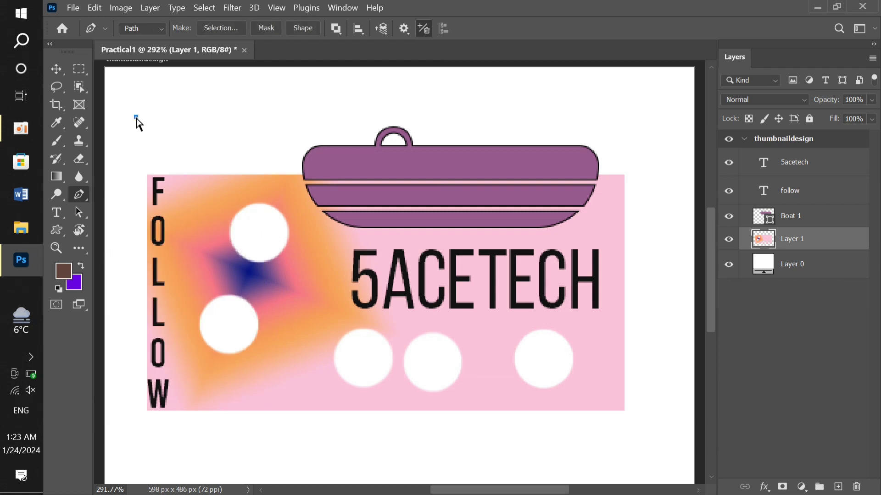
{"action": "key", "text": "ctrl+z"}
Step: Delete the purple boat shape above the 5ACETECH text
{"action": "left_click", "coordinate": [55, 68]}
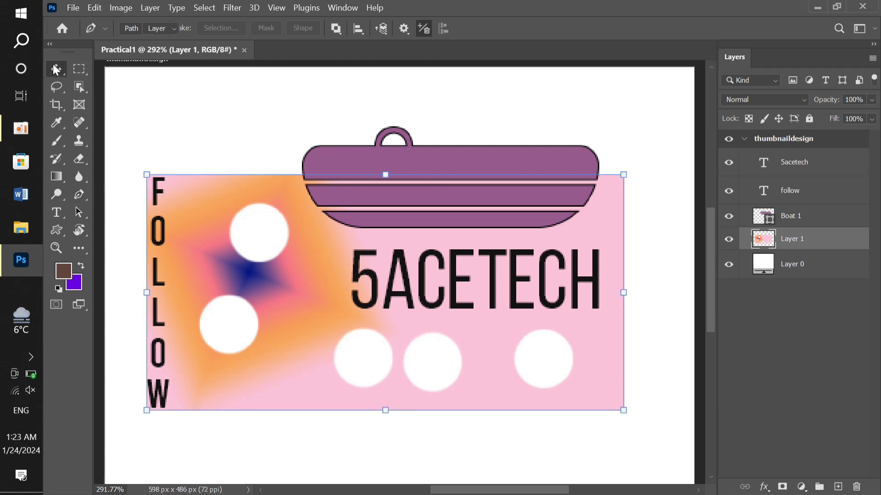
{"action": "left_click", "coordinate": [393, 148]}
{"action": "key", "text": "Delete"}
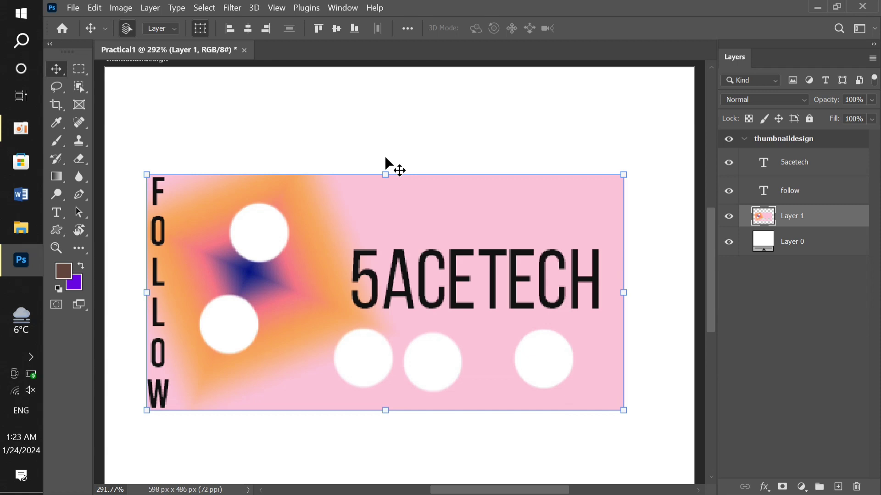
Step: Review the variants of the Path Selection and Rotate View tools
{"action": "left_click", "coordinate": [79, 213]}
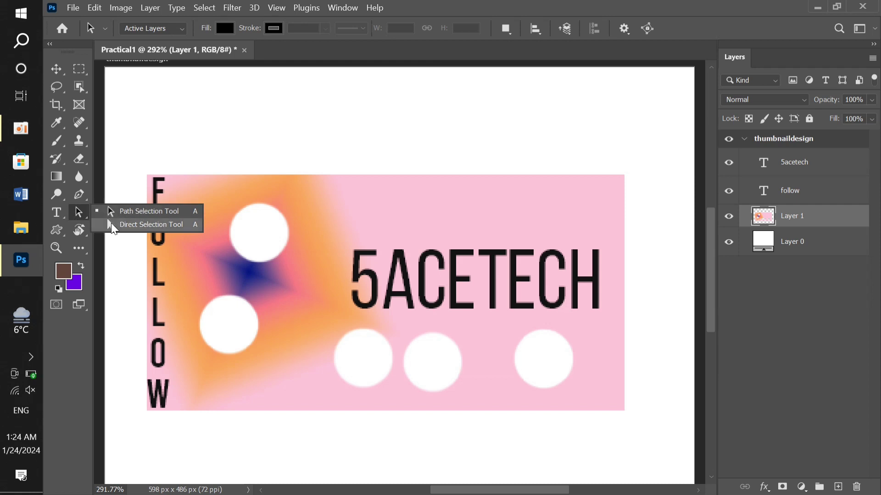
{"action": "left_click", "coordinate": [81, 229]}
{"action": "right_click", "coordinate": [81, 229]}
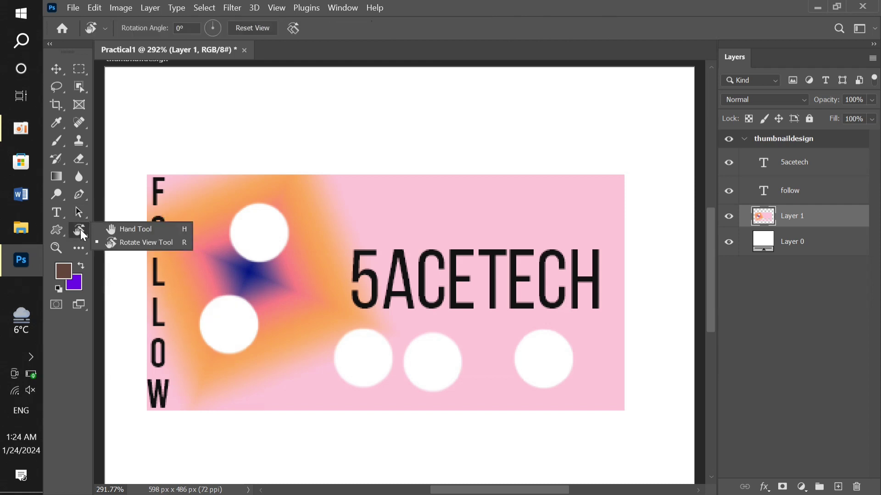
Step: Pan around the artboard with the Hand tool, selecting the follow layer along the way
{"action": "left_click", "coordinate": [110, 229]}
{"action": "mouse_move", "coordinate": [254, 233]}
{"action": "left_mouse_down"}
{"action": "mouse_move", "coordinate": [271, 269]}
{"action": "mouse_move", "coordinate": [254, 219]}
{"action": "mouse_move", "coordinate": [234, 289]}
{"action": "mouse_move", "coordinate": [285, 243]}
{"action": "mouse_move", "coordinate": [248, 231]}
{"action": "left_mouse_up"}
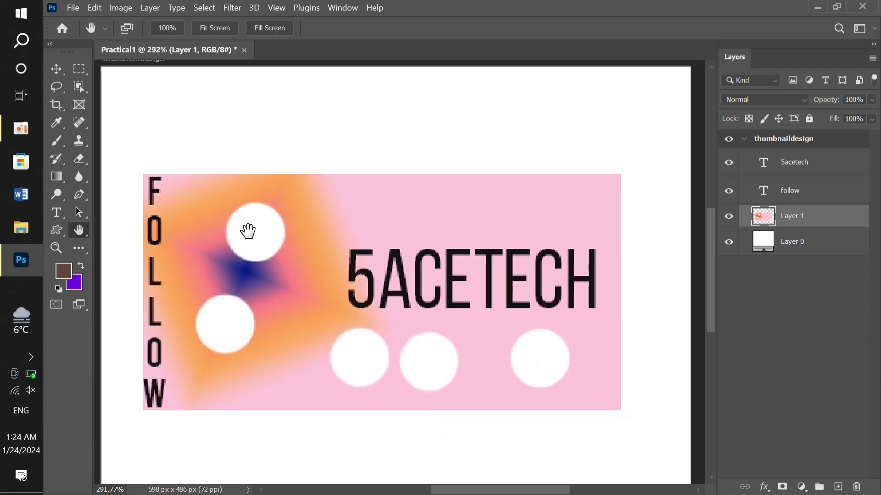
{"action": "left_click", "coordinate": [781, 177]}
{"action": "left_click", "coordinate": [803, 190]}
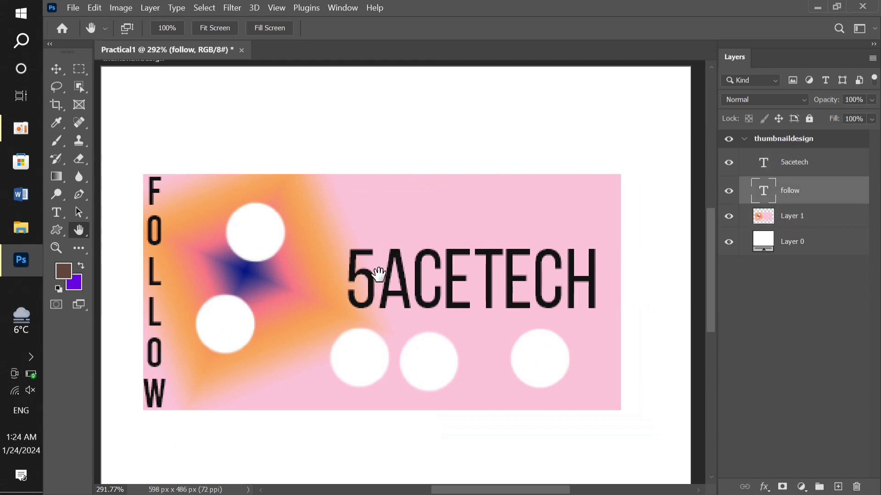
{"action": "left_click_drag", "start_coordinate": [379, 275], "coordinate": [303, 388]}
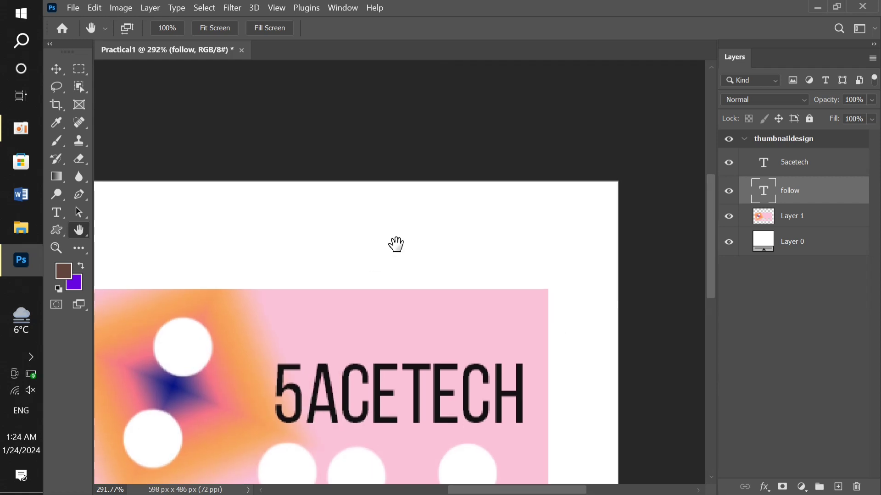
{"action": "left_click_drag", "start_coordinate": [407, 213], "coordinate": [447, 194]}
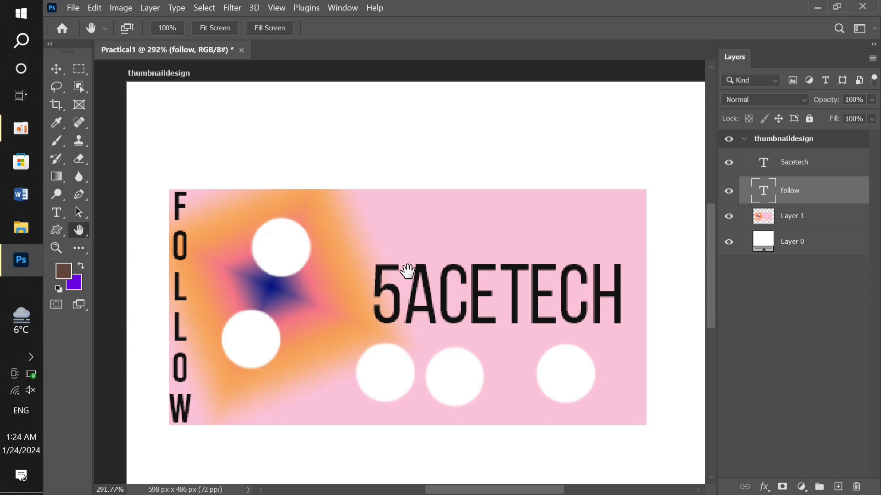
{"action": "left_click_drag", "start_coordinate": [407, 271], "coordinate": [387, 267]}
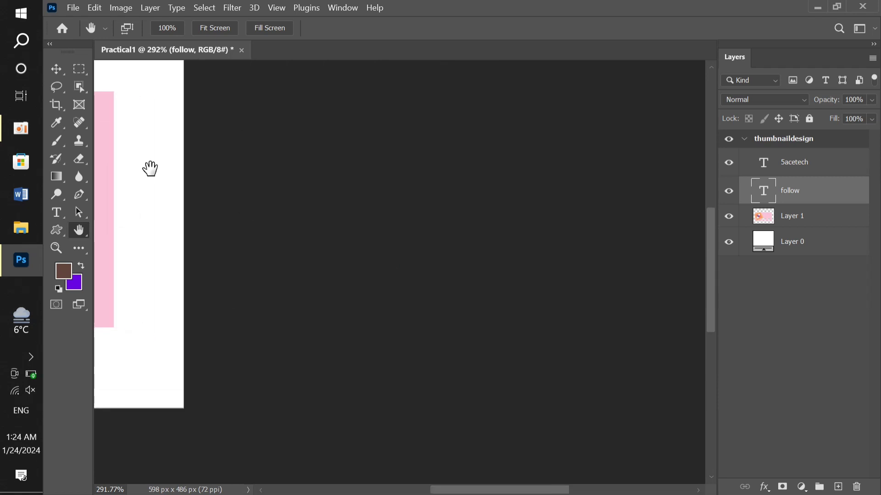
{"action": "scroll", "coordinate": [147, 167], "scroll_direction": "left", "scroll_amount": 10}
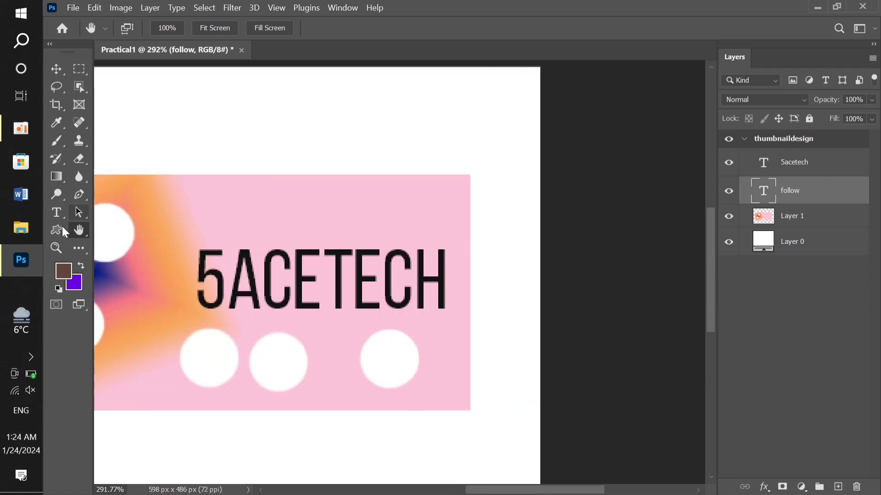
Step: Rotate the canvas view to about -14° with the Rotate View tool and return its rotation angle to 0°
{"action": "right_click", "coordinate": [79, 232]}
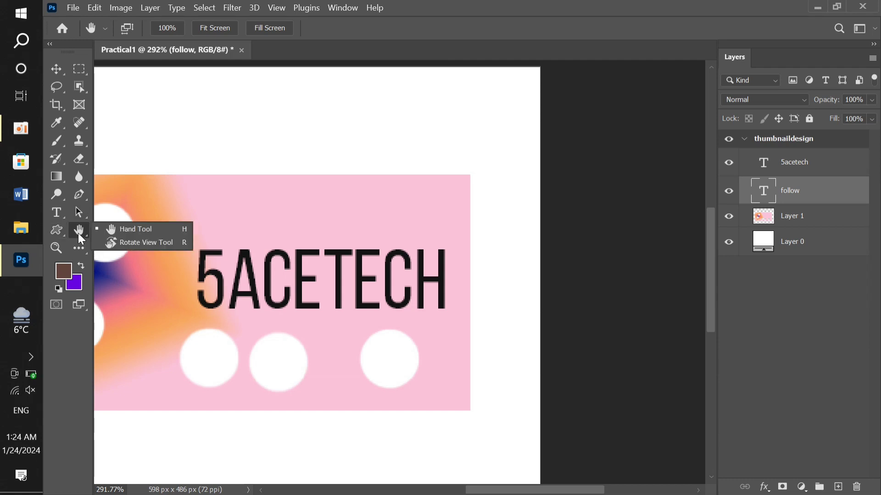
{"action": "left_click", "coordinate": [150, 243]}
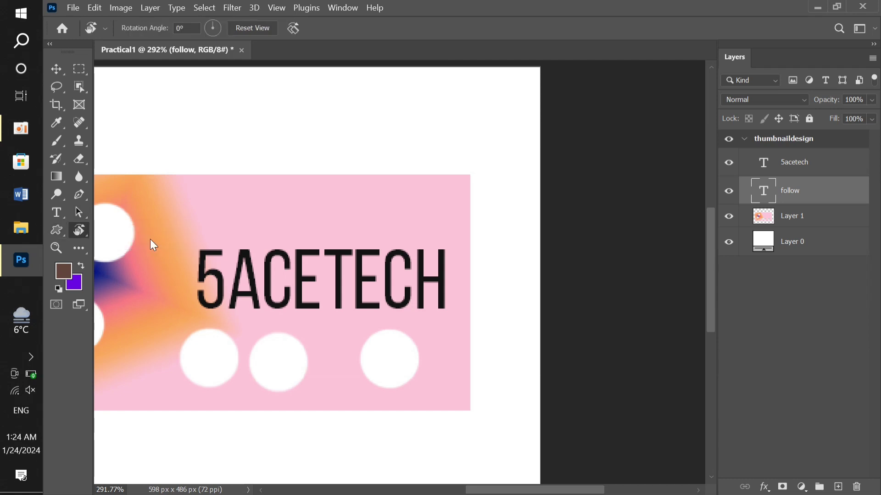
{"action": "left_click_drag", "start_coordinate": [270, 225], "coordinate": [246, 259]}
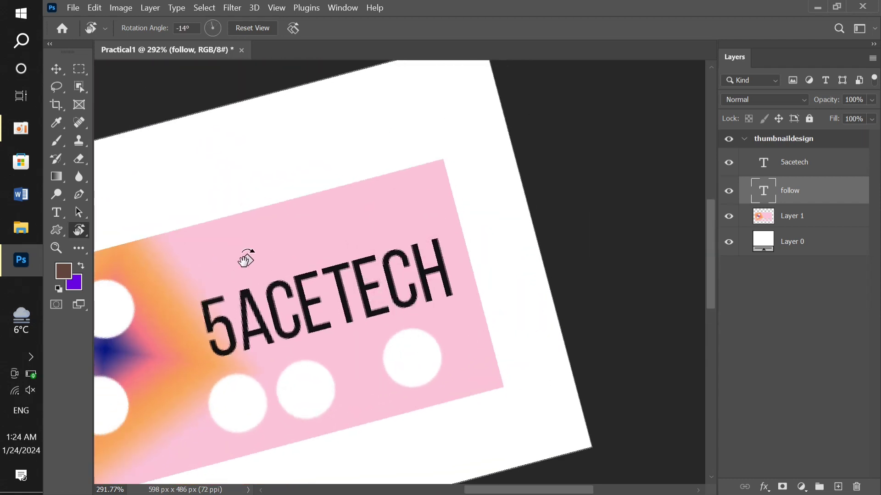
{"action": "scroll", "coordinate": [251, 261], "scroll_direction": "down", "scroll_amount": 2}
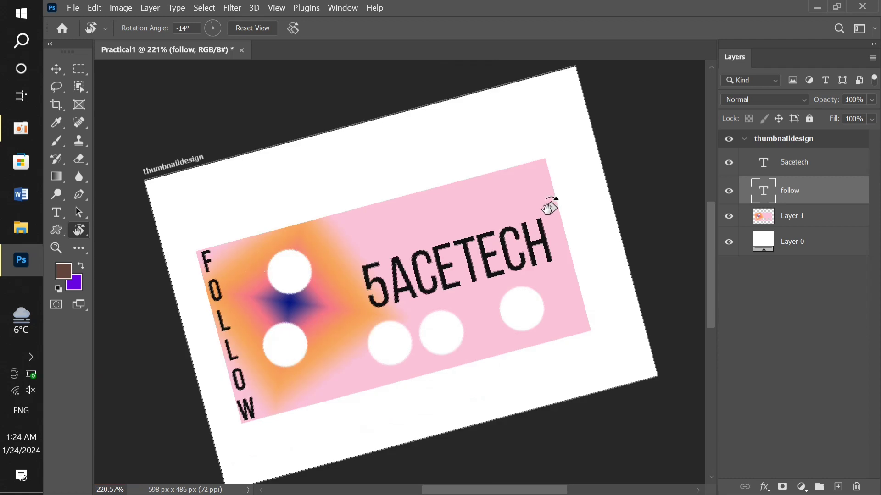
{"action": "left_click_drag", "start_coordinate": [549, 207], "coordinate": [563, 240]}
{"action": "left_click", "coordinate": [181, 29]}
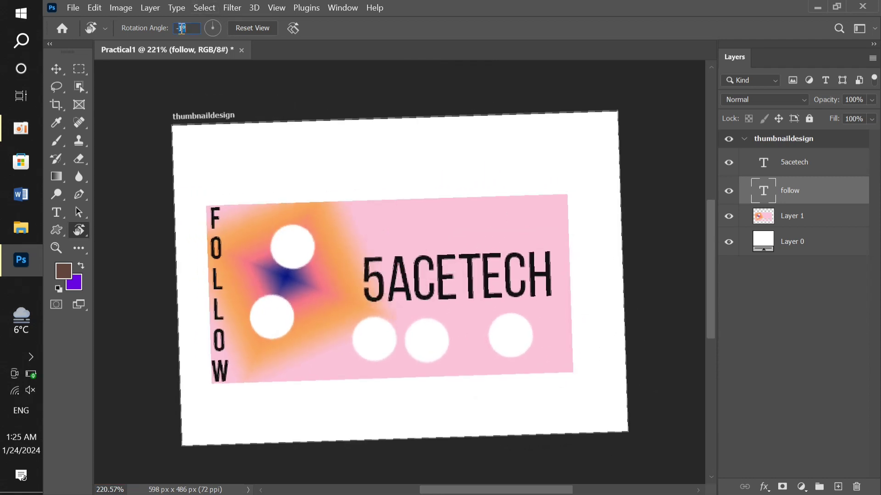
{"action": "type", "text": "0"}
{"action": "key", "text": "Return"}
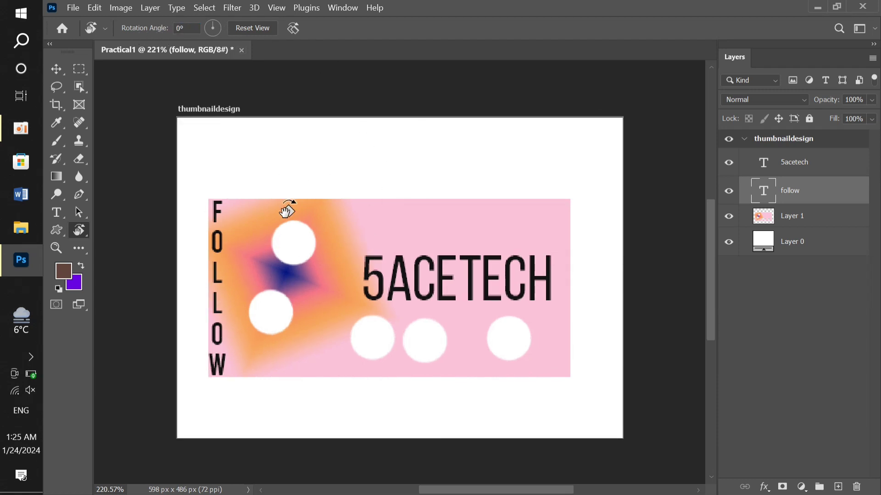
{"action": "left_click", "coordinate": [104, 27]}
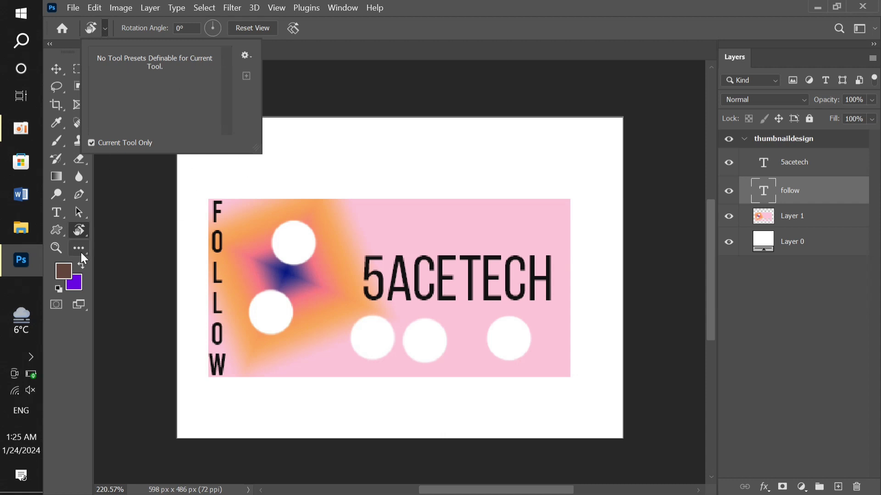
Step: Zoom in on the 5ACETECH text to 1200% with the Zoom tool
{"action": "left_click", "coordinate": [56, 247]}
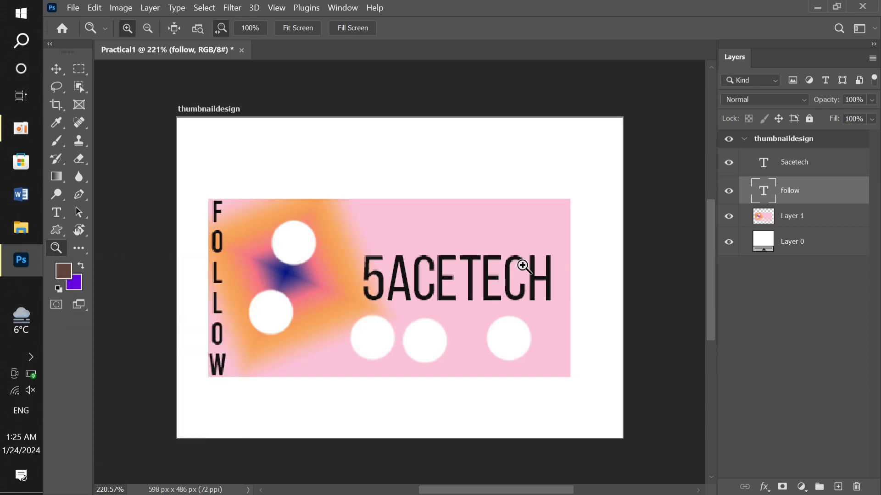
{"action": "key", "text": "v"}
{"action": "key", "text": "z"}
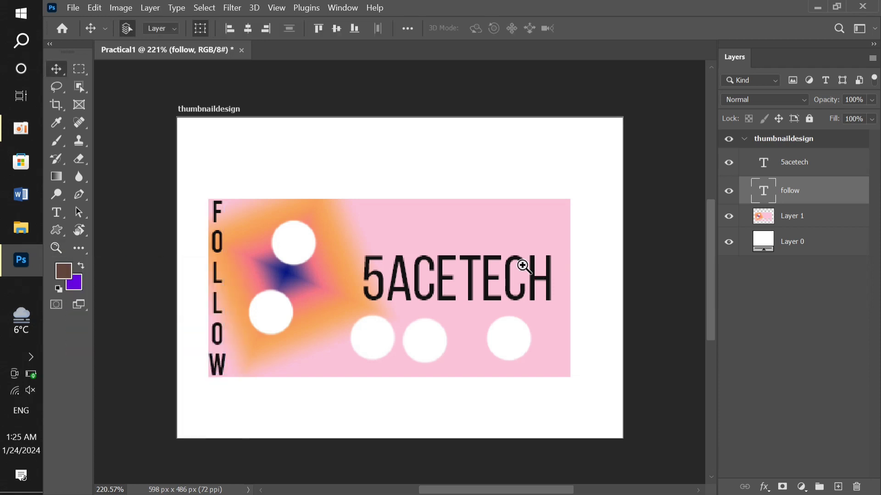
{"action": "left_click", "coordinate": [394, 286]}
{"action": "left_click", "coordinate": [394, 285]}
{"action": "left_click", "coordinate": [395, 285]}
{"action": "left_click", "coordinate": [396, 286]}
{"action": "left_click", "coordinate": [396, 286]}
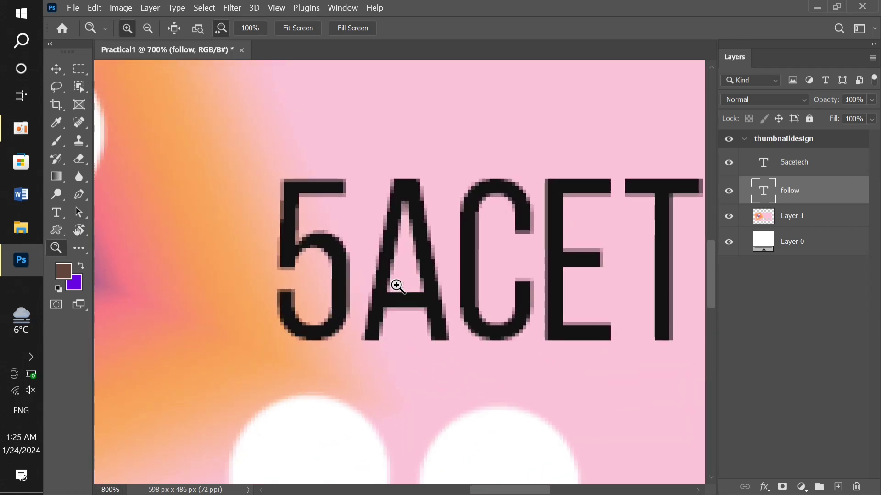
{"action": "left_click", "coordinate": [396, 286]}
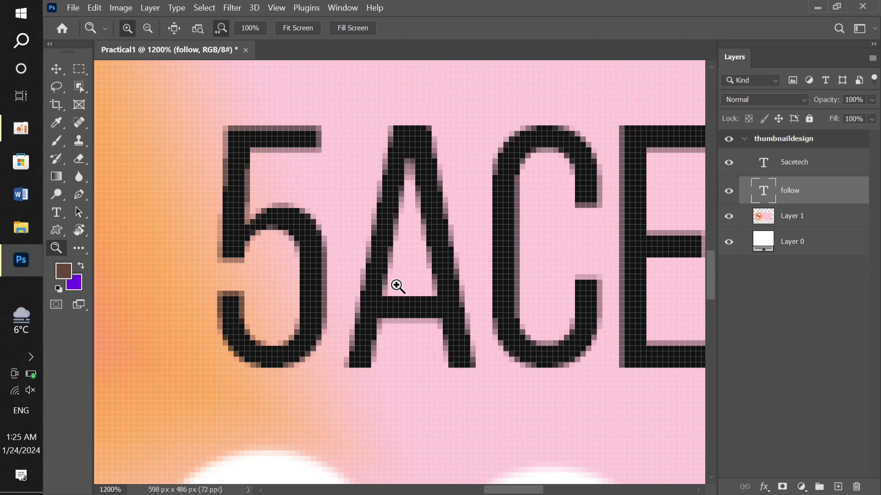
Step: Zoom back out to 300% to show the whole pink rectangle
{"action": "key", "text": "ctrl+minus"}
{"action": "key", "text": "ctrl+minus"}
{"action": "key", "text": "ctrl+minus"}
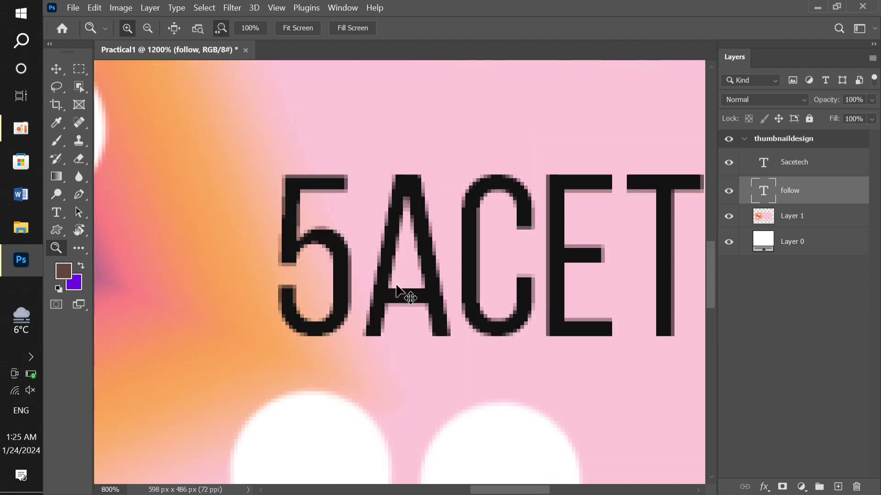
{"action": "key", "text": "ctrl+minus"}
{"action": "key", "text": "ctrl+minus"}
{"action": "key", "text": "ctrl+minus"}
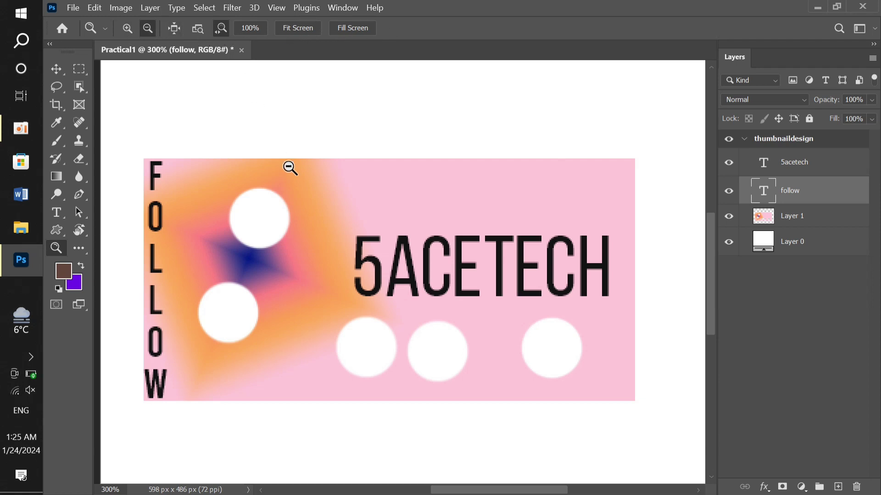
Step: Review the tools listed in the Customize Toolbar dialog, close it without changes, and look over the Eyedropper tool's variants
{"action": "left_click", "coordinate": [85, 245]}
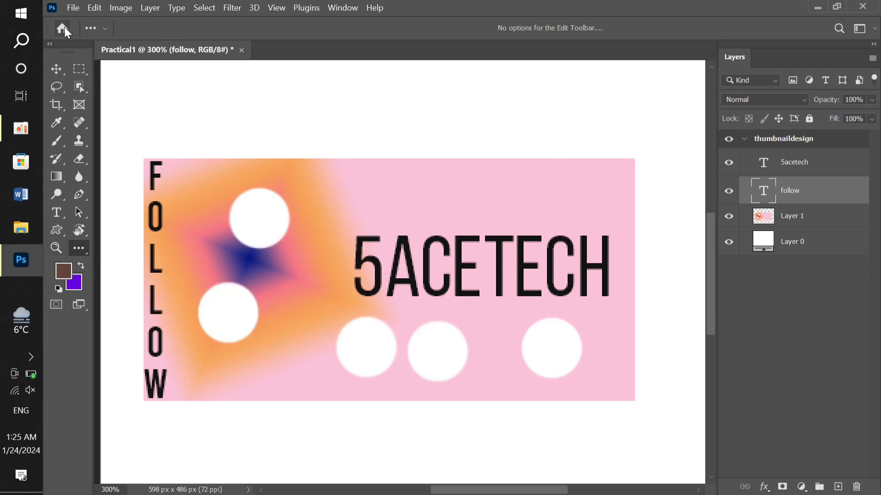
{"action": "left_click", "coordinate": [56, 69]}
{"action": "left_click", "coordinate": [277, 224]}
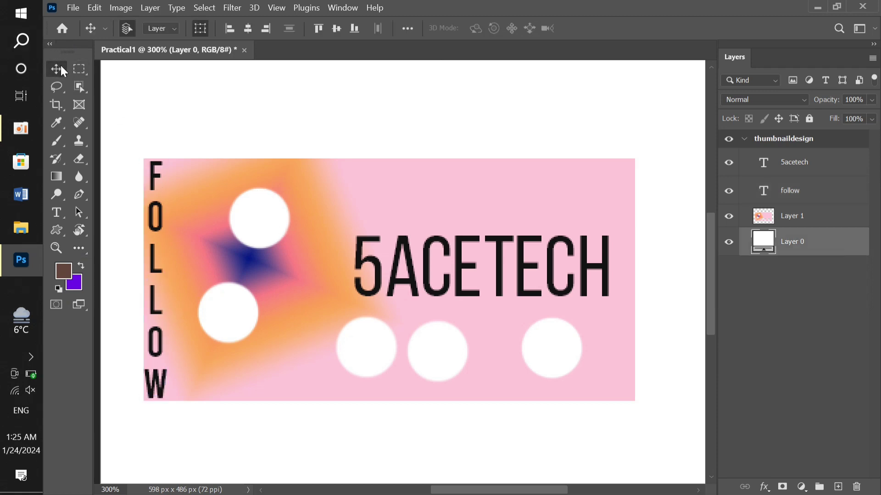
{"action": "left_click", "coordinate": [81, 252]}
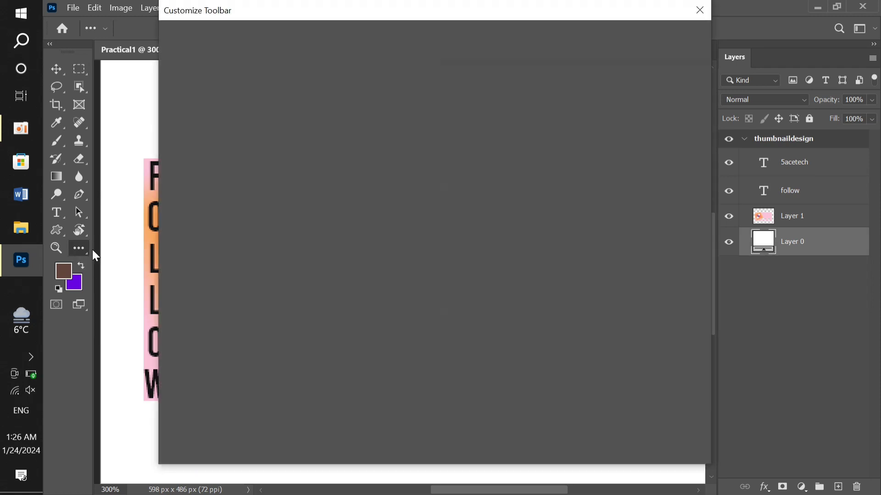
{"action": "scroll", "coordinate": [226, 269], "scroll_direction": "down", "scroll_amount": 5}
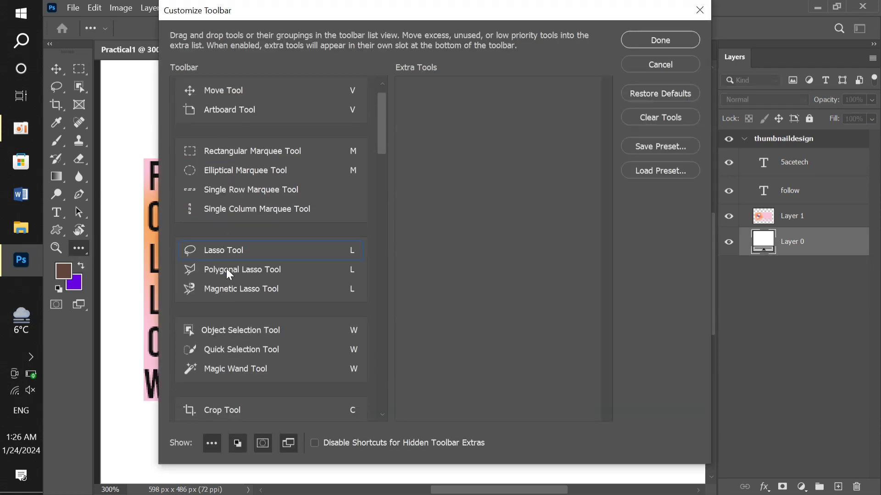
{"action": "scroll", "coordinate": [226, 268], "scroll_direction": "down", "scroll_amount": 6}
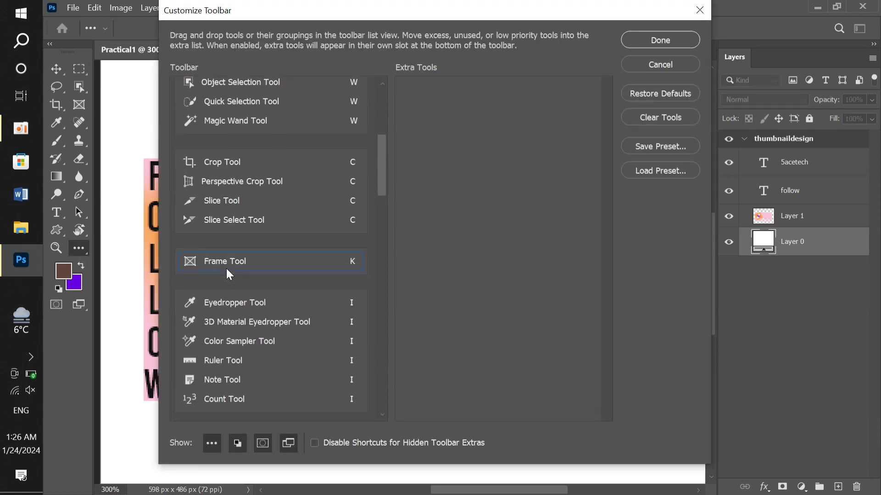
{"action": "scroll", "coordinate": [229, 274], "scroll_direction": "down", "scroll_amount": 5}
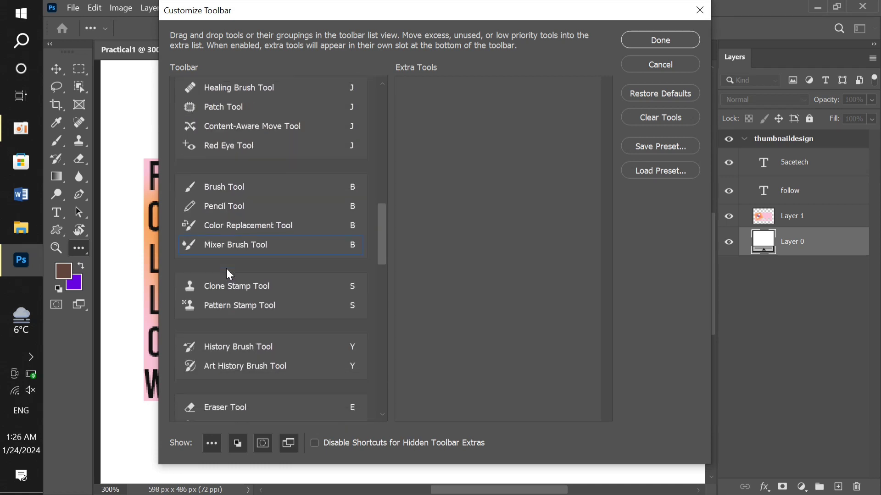
{"action": "scroll", "coordinate": [322, 353], "scroll_direction": "down", "scroll_amount": 4}
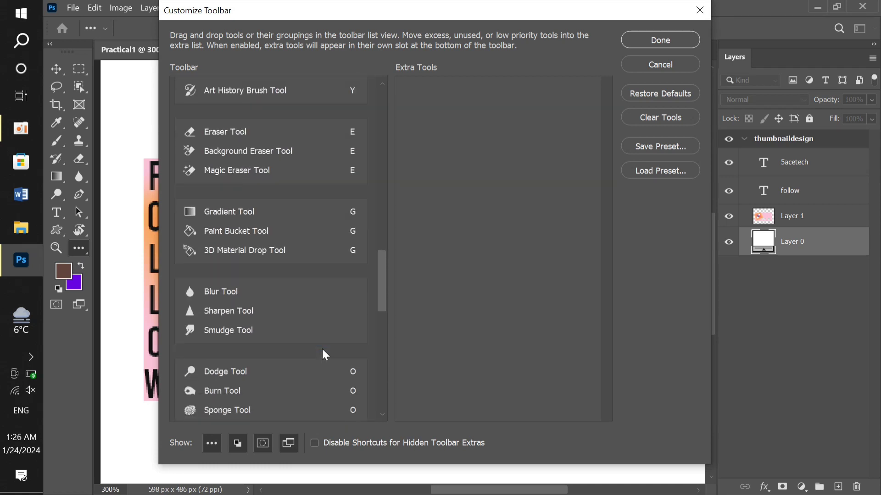
{"action": "left_click", "coordinate": [701, 10]}
{"action": "left_click", "coordinate": [56, 128]}
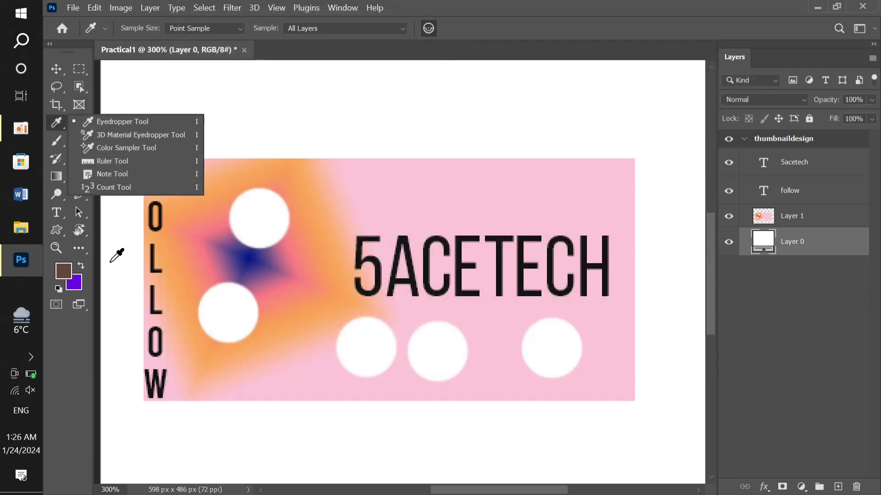
{"action": "left_click", "coordinate": [90, 258]}
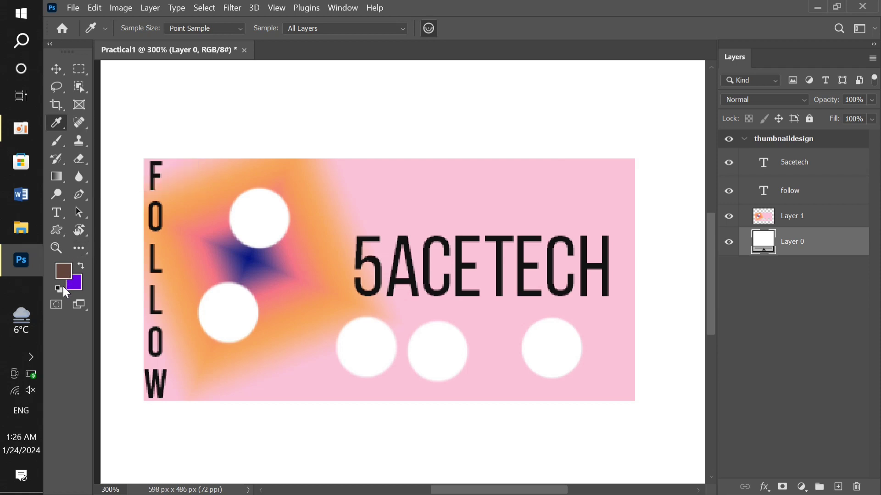